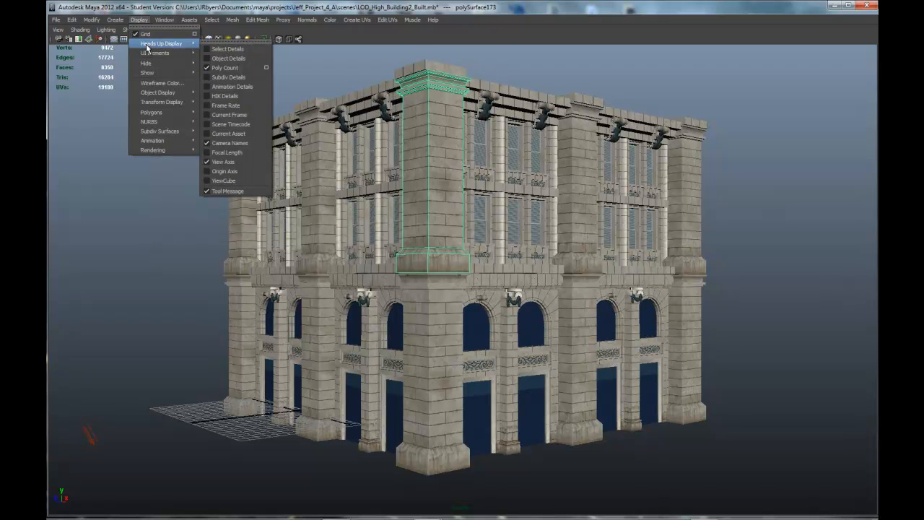
# - Show all the interface elements again and close the Attribute Editor
pyautogui.click(228, 186)
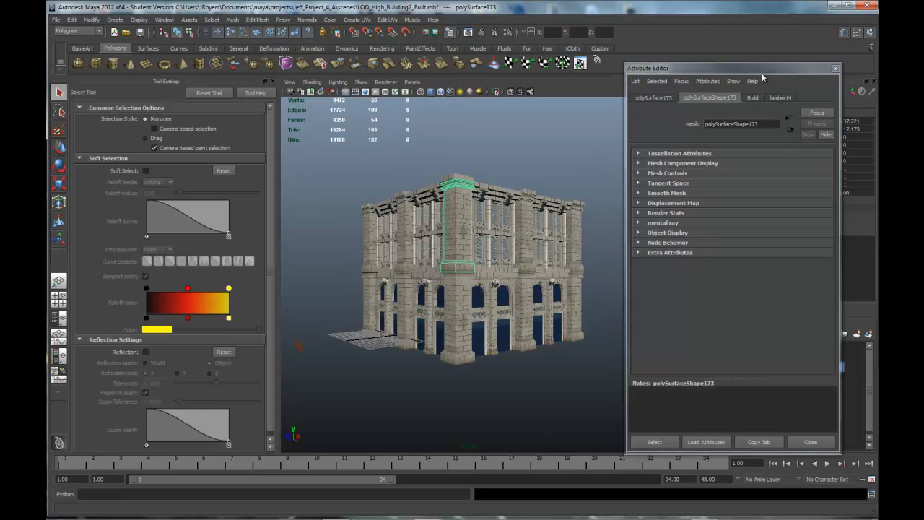
pyautogui.click(835, 68)
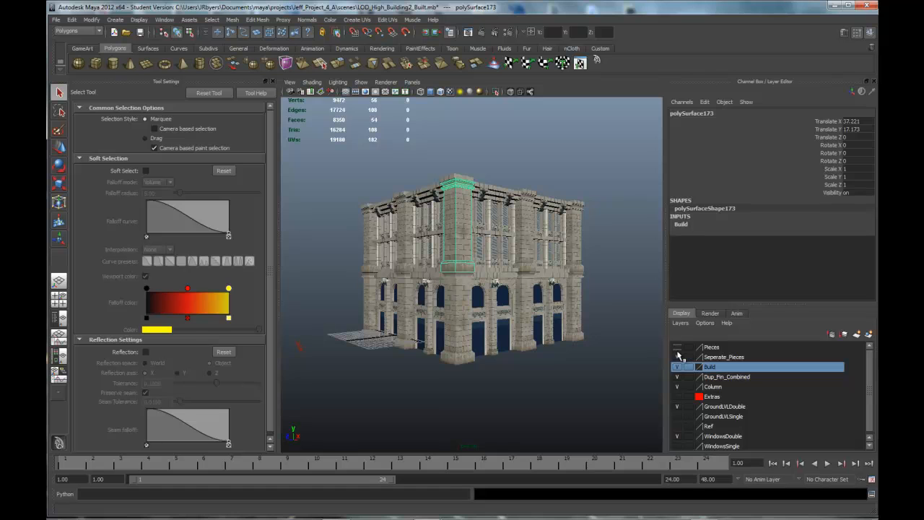
# - Hide the Build and Dup_Fin_Combined layers, keep the Seperate_Pieces layer visible, and close the Tool Settings
pyautogui.click(677, 357)
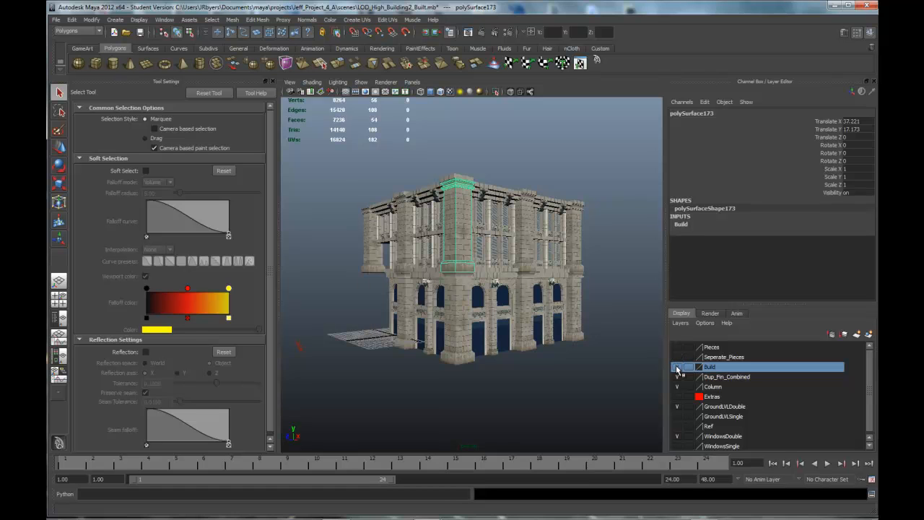
pyautogui.click(677, 366)
pyautogui.click(678, 377)
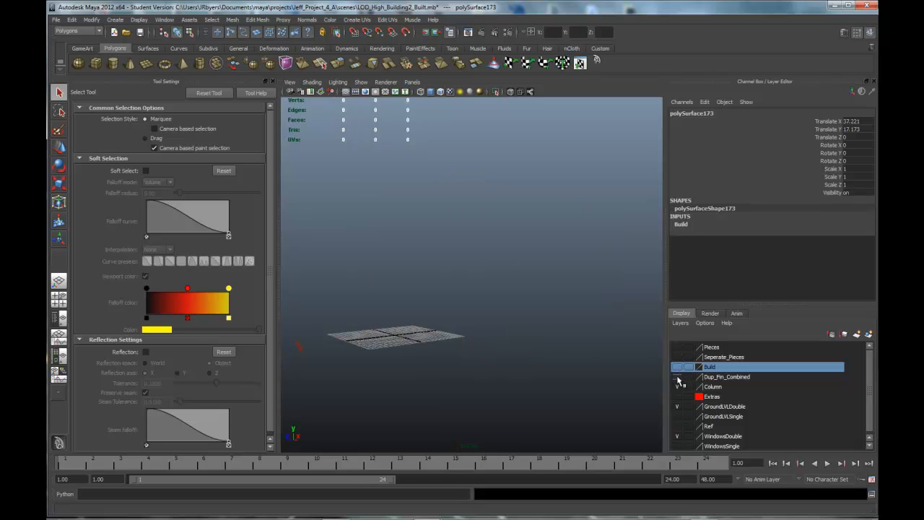
pyautogui.click(677, 357)
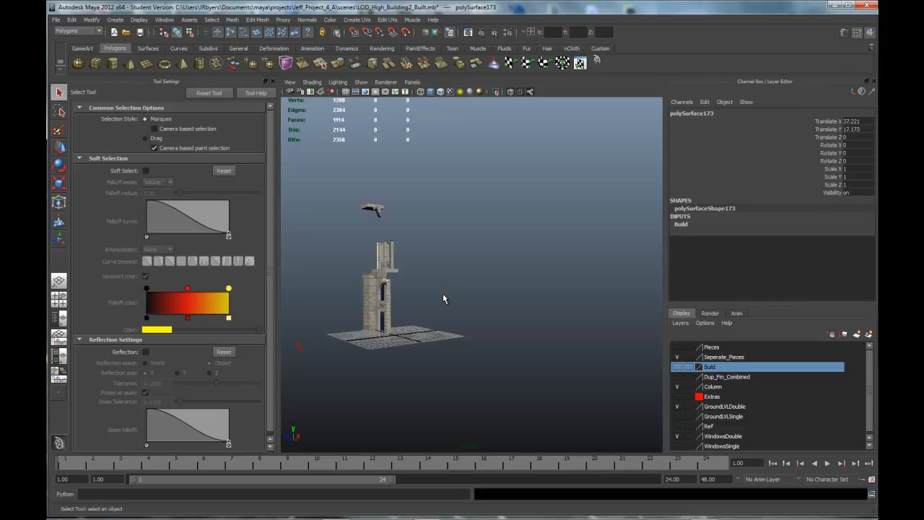
pyautogui.click(272, 81)
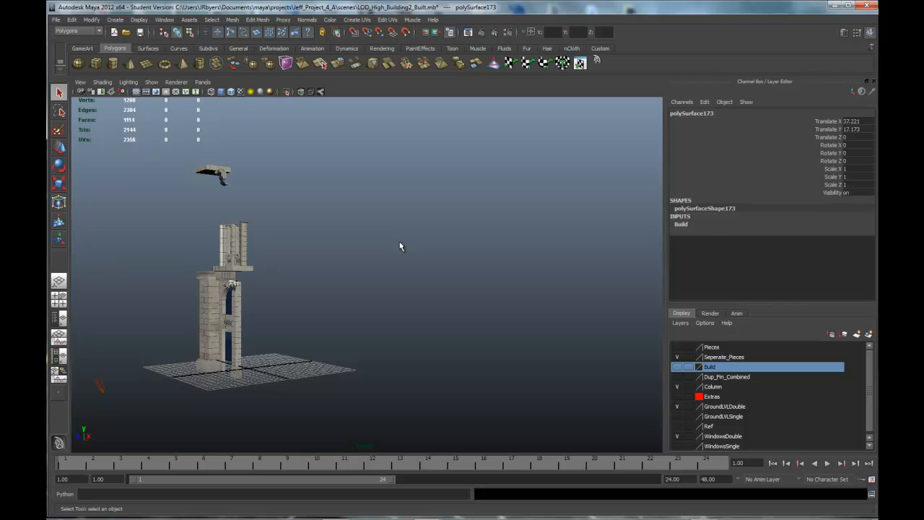
# - Examine the separate building pieces, including the arched door and window section and the narrow column beside it
pyautogui.click(224, 318)
pyautogui.press('f')
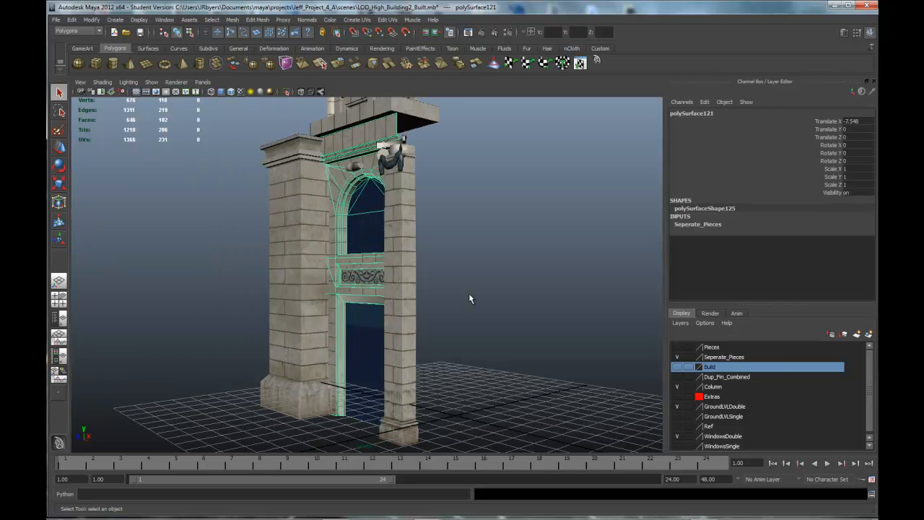
pyautogui.keyDown('alt'); pyautogui.moveTo(468, 289); pyautogui.dragTo(502, 267); pyautogui.keyUp('alt')
pyautogui.scroll(-5, 489, 263)
pyautogui.scroll(3, 490, 262)
pyautogui.scroll(3, 516, 279)
pyautogui.click(314, 274)
pyautogui.keyDown('alt'); pyautogui.moveTo(392, 306); pyautogui.dragTo(388, 300); pyautogui.keyUp('alt')
pyautogui.click(442, 301)
pyautogui.keyDown('alt'); pyautogui.moveTo(448, 318); pyautogui.dragTo(476, 330); pyautogui.keyUp('alt')
pyautogui.scroll(-3, 465, 318)
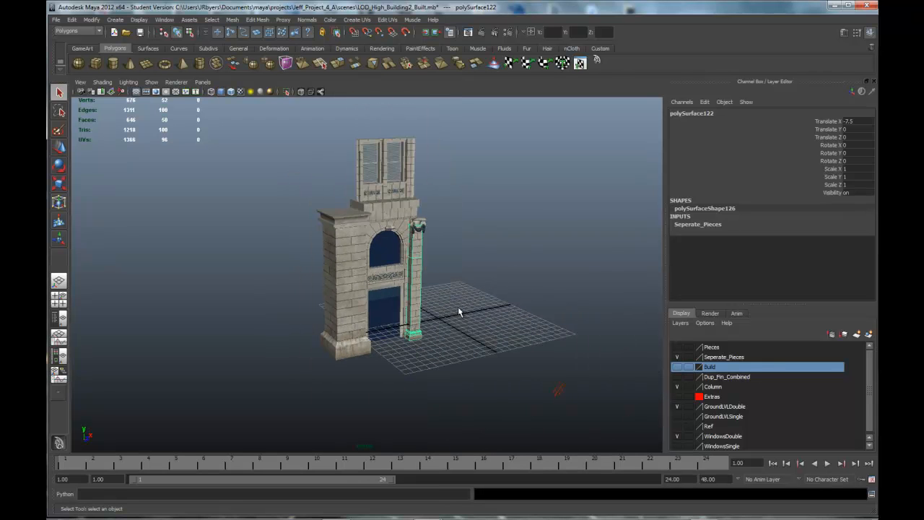
pyautogui.scroll(-5, 417, 233)
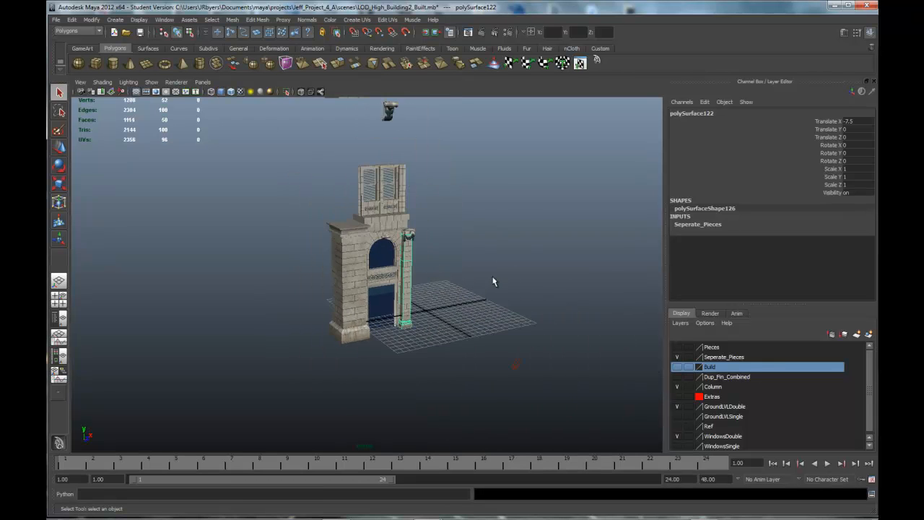
# - Make the Pieces layer visible and delete the construction history of all the visible building pieces
pyautogui.moveTo(317, 180); pyautogui.dragTo(416, 339)
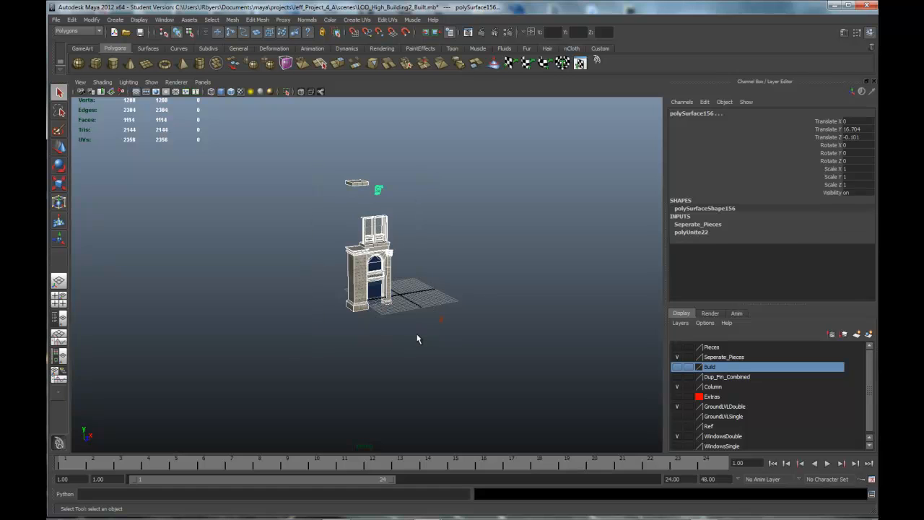
pyautogui.click(677, 348)
pyautogui.click(472, 250)
pyautogui.moveTo(252, 185); pyautogui.dragTo(434, 352)
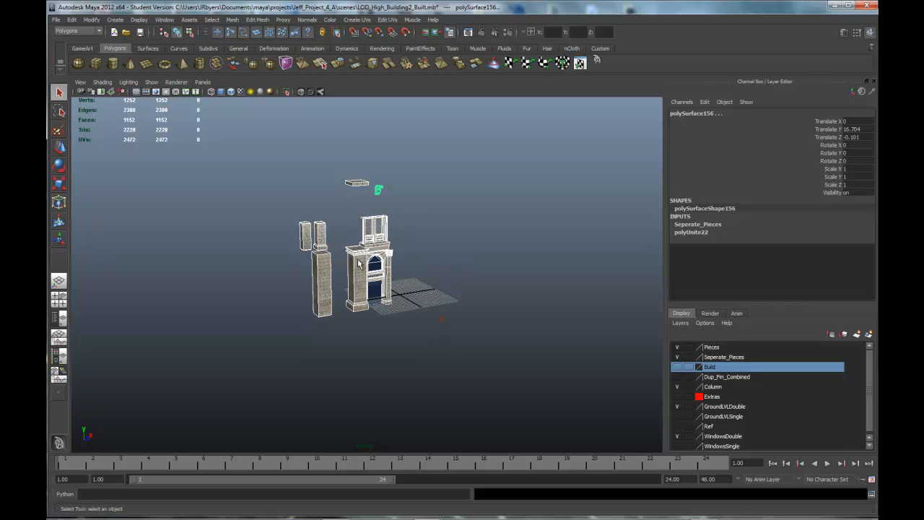
pyautogui.scroll(3, 359, 264)
pyautogui.keyDown('alt'); pyautogui.moveTo(359, 264); pyautogui.dragTo(383, 204); pyautogui.keyUp('alt')
pyautogui.scroll(2, 398, 240)
pyautogui.keyDown('alt'); pyautogui.moveTo(397, 240); pyautogui.dragTo(419, 239); pyautogui.keyUp('alt')
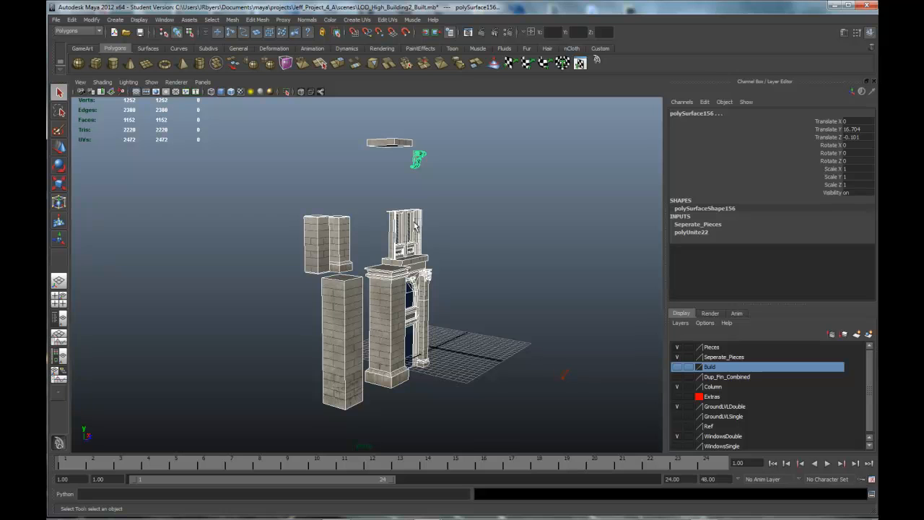
pyautogui.click(73, 19)
pyautogui.moveTo(94, 121)
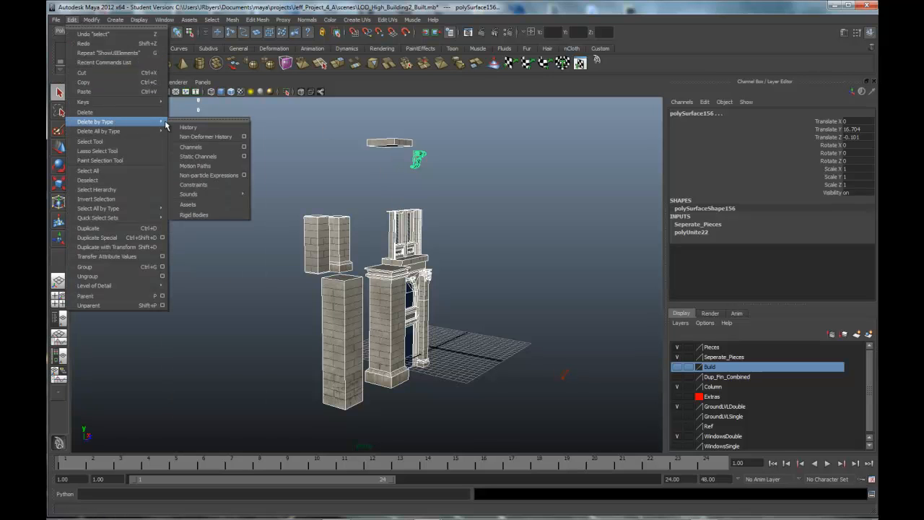
pyautogui.click(187, 127)
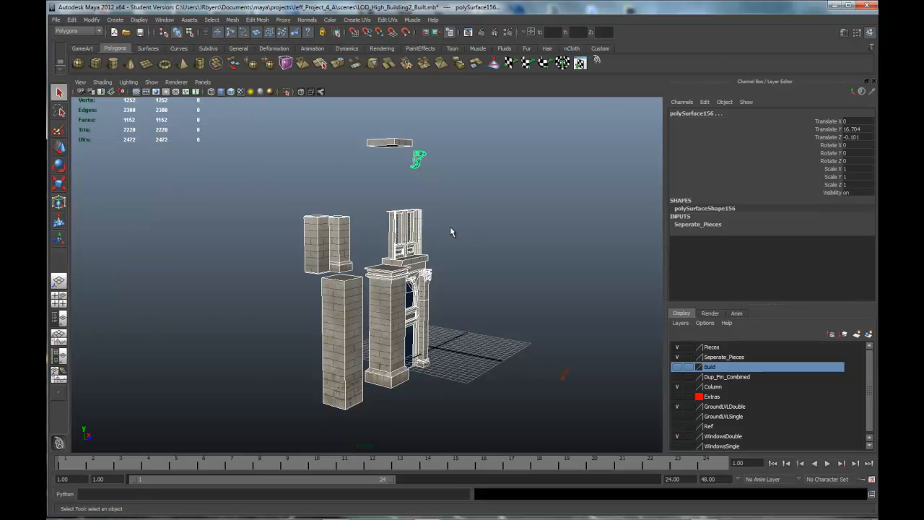
# - Inspect the textured pillars, entrance section and window section from several angles
pyautogui.click(499, 233)
pyautogui.keyDown('alt'); pyautogui.moveTo(500, 233); pyautogui.dragTo(403, 285); pyautogui.keyUp('alt')
pyautogui.keyDown('alt'); pyautogui.moveTo(478, 240); pyautogui.dragTo(461, 242); pyautogui.keyUp('alt')
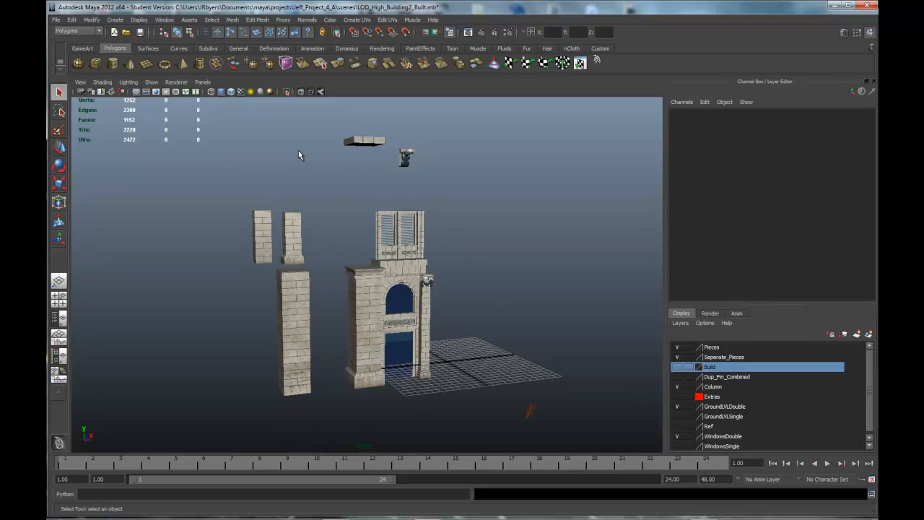
pyautogui.moveTo(384, 215); pyautogui.dragTo(477, 337)
pyautogui.keyDown('alt'); pyautogui.moveTo(470, 302); pyautogui.dragTo(510, 249, button='right'); pyautogui.keyUp('alt')
pyautogui.keyDown('alt'); pyautogui.moveTo(510, 249); pyautogui.dragTo(376, 402); pyautogui.keyUp('alt')
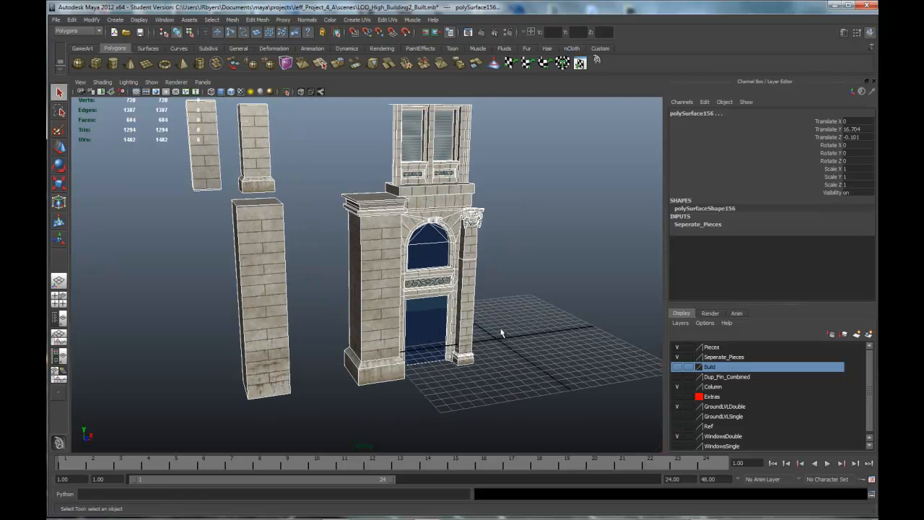
pyautogui.keyDown('alt'); pyautogui.moveTo(547, 327); pyautogui.dragTo(497, 318); pyautogui.keyUp('alt')
pyautogui.click(529, 297)
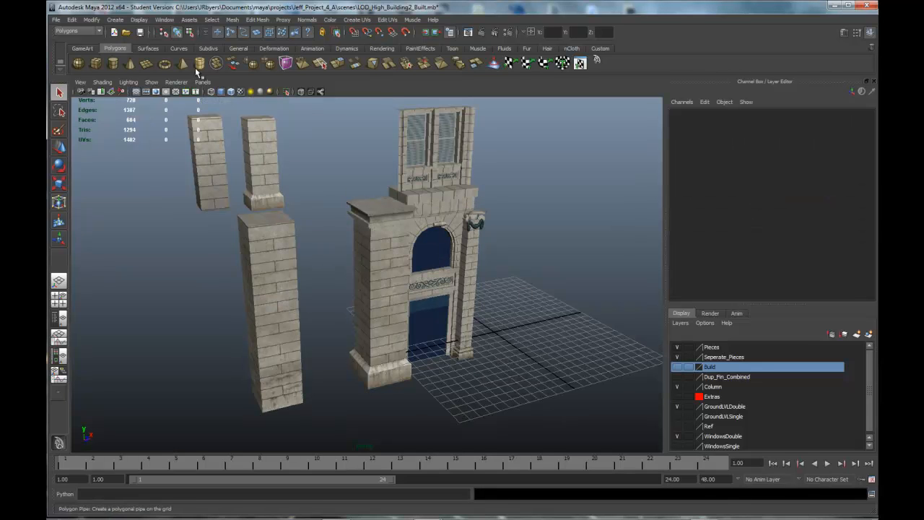
# - Keep the linear working unit at centimeter in the general application preferences and save the preferences
pyautogui.click(165, 19)
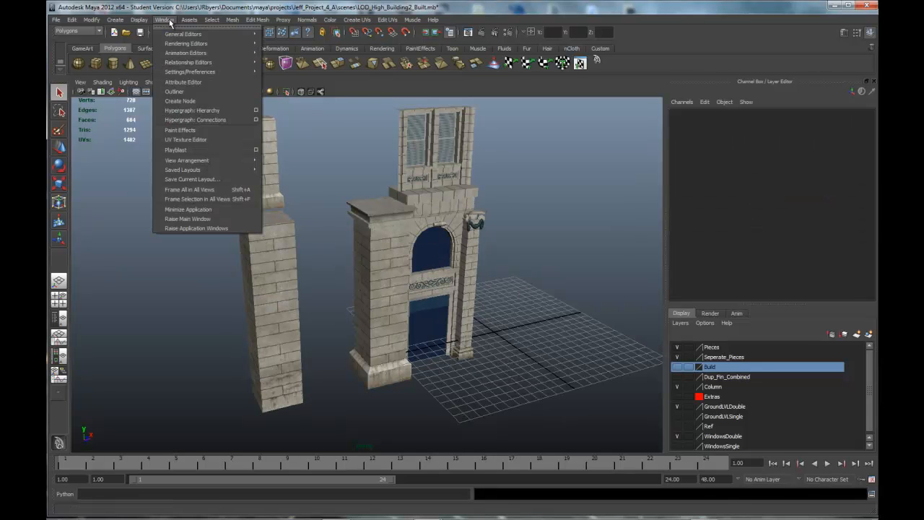
pyautogui.moveTo(173, 73)
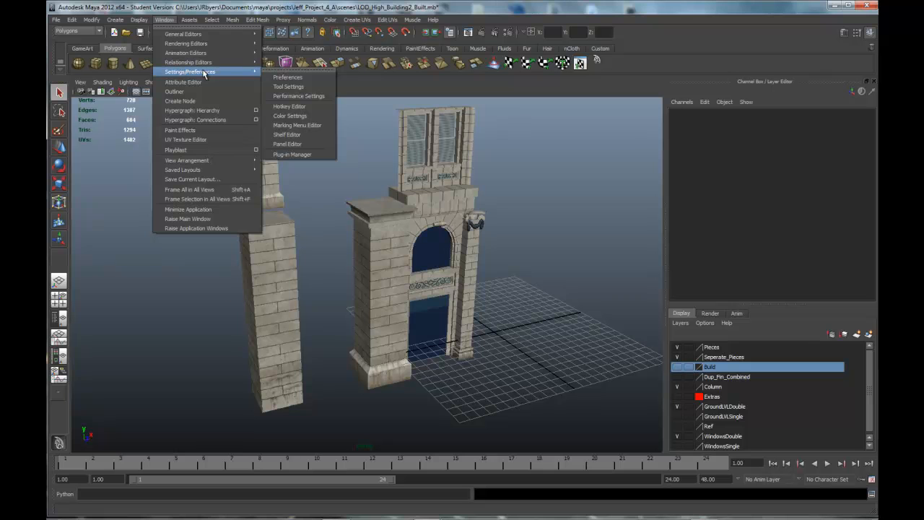
pyautogui.click(294, 78)
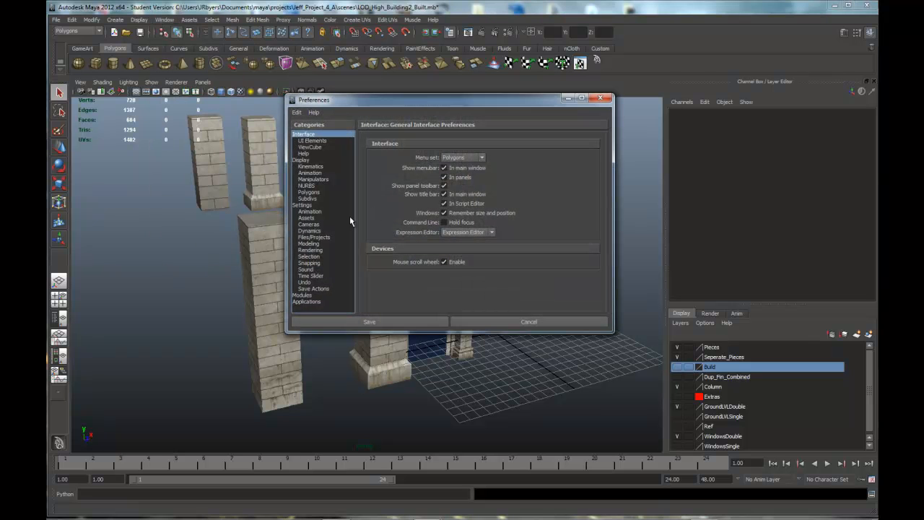
pyautogui.click(313, 205)
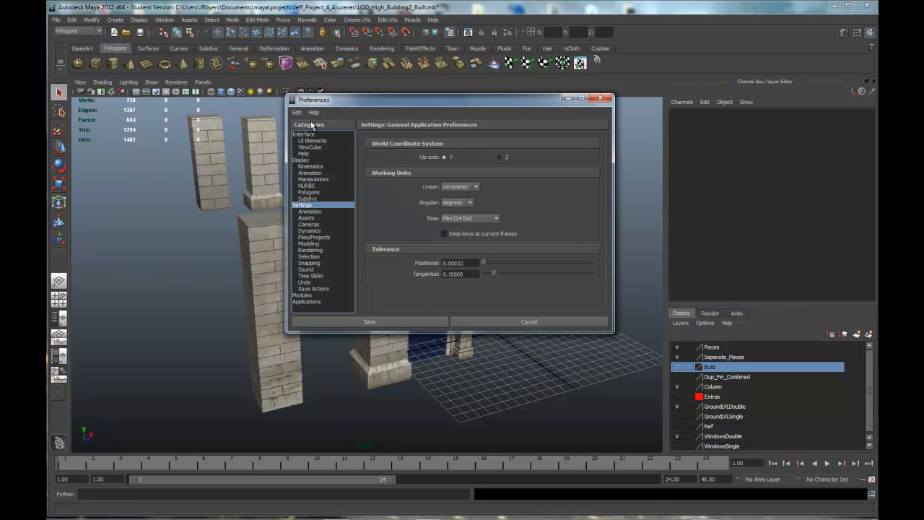
pyautogui.click(475, 190)
pyautogui.click(448, 190)
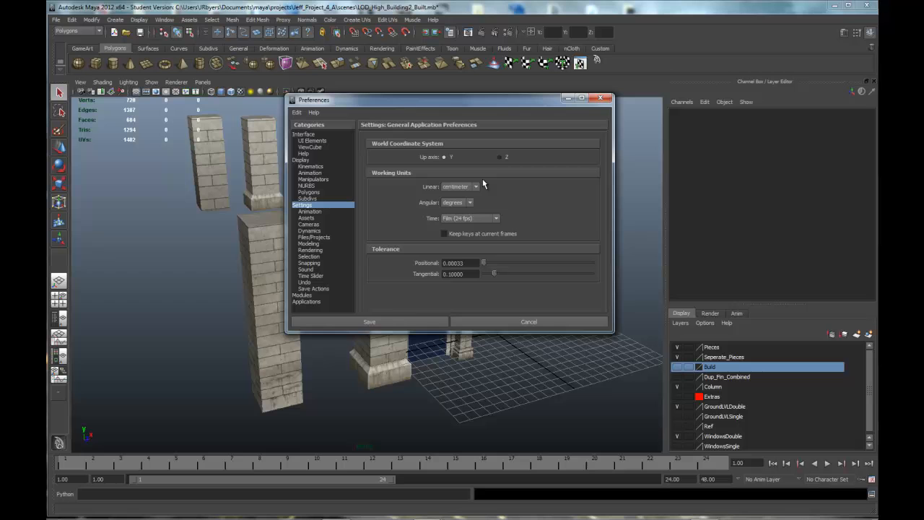
pyautogui.click(411, 319)
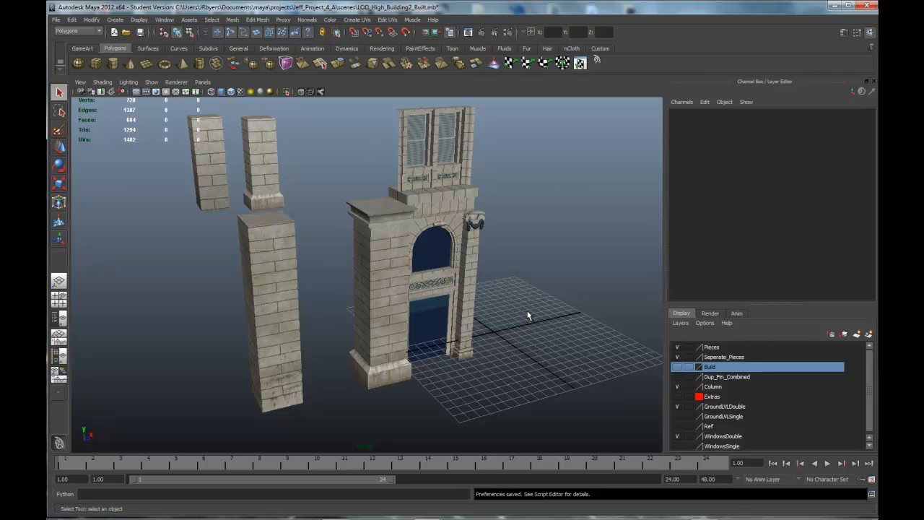
# - Examine where the building pieces stand relative to the grid, including the arched door and window section up close
pyautogui.keyDown('alt'); pyautogui.moveTo(527, 316); pyautogui.dragTo(507, 447); pyautogui.keyUp('alt')
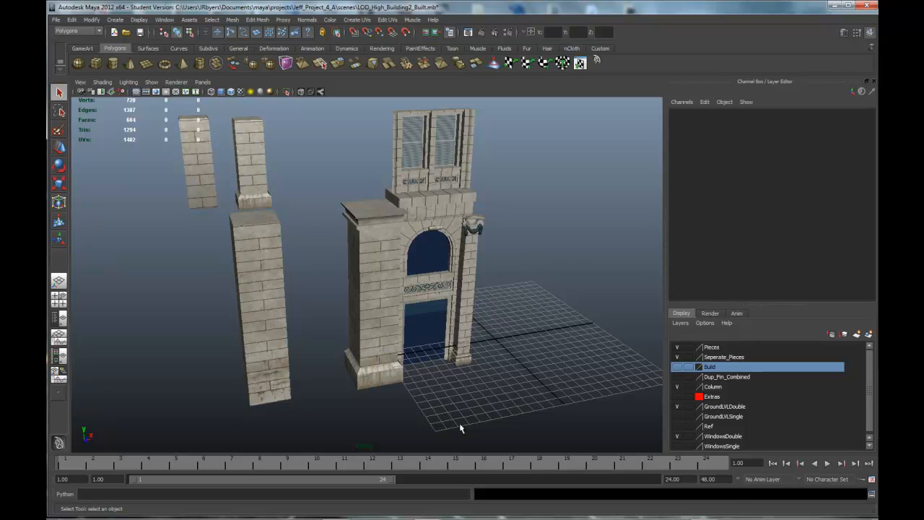
pyautogui.keyDown('alt'); pyautogui.moveTo(554, 395); pyautogui.dragTo(567, 380); pyautogui.keyUp('alt')
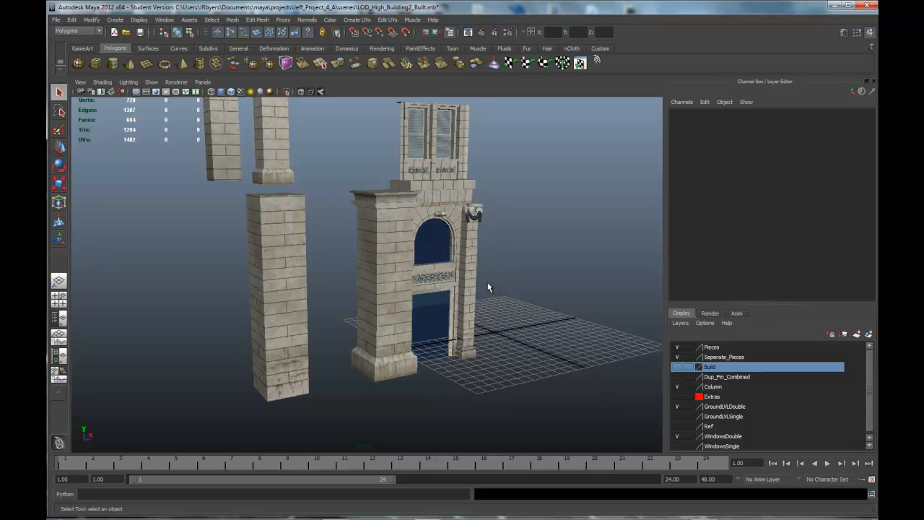
pyautogui.keyDown('alt'); pyautogui.moveTo(515, 315); pyautogui.dragTo(553, 381); pyautogui.keyUp('alt')
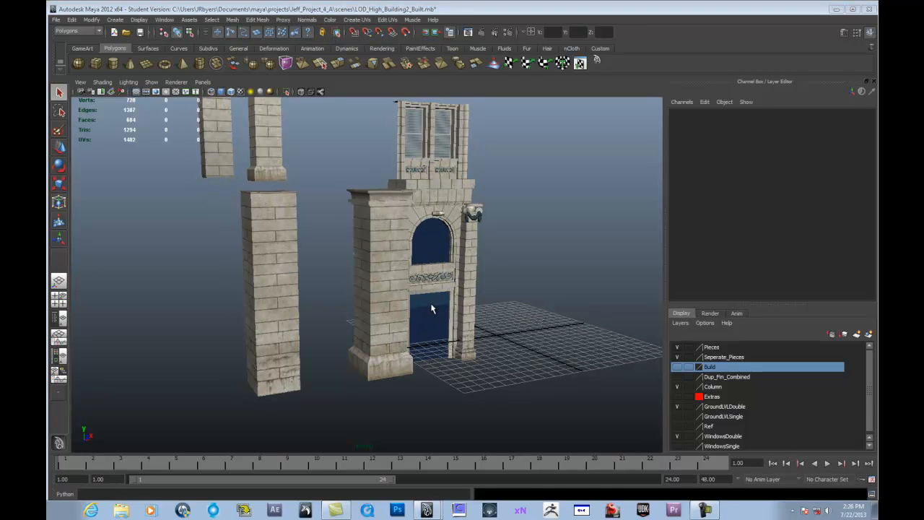
pyautogui.keyDown('alt'); pyautogui.moveTo(458, 308); pyautogui.dragTo(318, 295); pyautogui.keyUp('alt')
pyautogui.click(419, 231)
pyautogui.keyDown('alt'); pyautogui.moveTo(433, 317); pyautogui.dragTo(427, 344); pyautogui.keyUp('alt')
pyautogui.scroll(8, 443, 328)
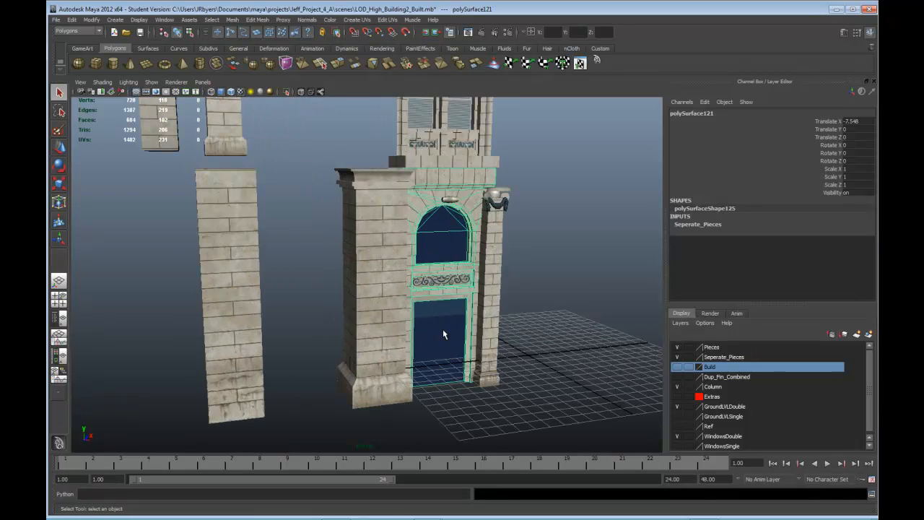
pyautogui.moveTo(449, 264)
pyautogui.keyDown('alt'); pyautogui.mouseDown()
pyautogui.moveTo(364, 250)
pyautogui.moveTo(455, 252)
pyautogui.moveTo(444, 258)
pyautogui.mouseUp(); pyautogui.keyUp('alt')
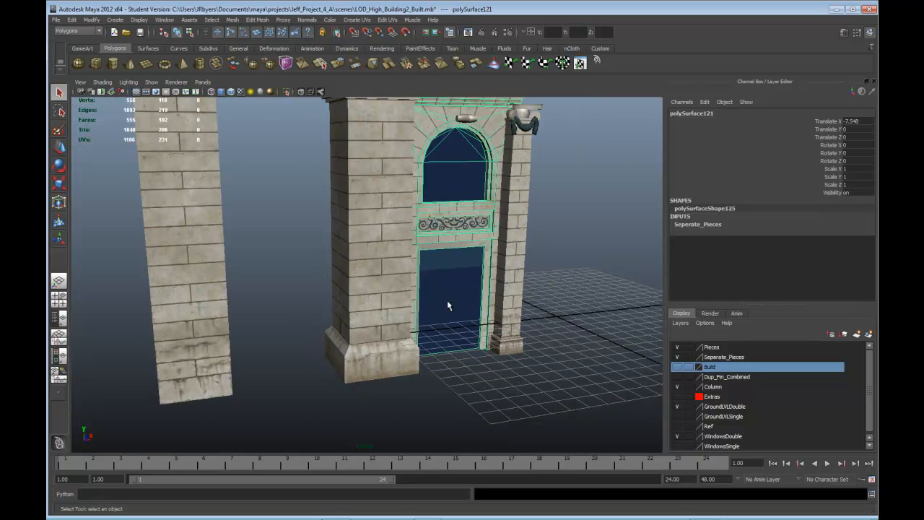
pyautogui.scroll(-6, 395, 252)
pyautogui.moveTo(239, 120); pyautogui.dragTo(456, 358)
pyautogui.click(491, 295)
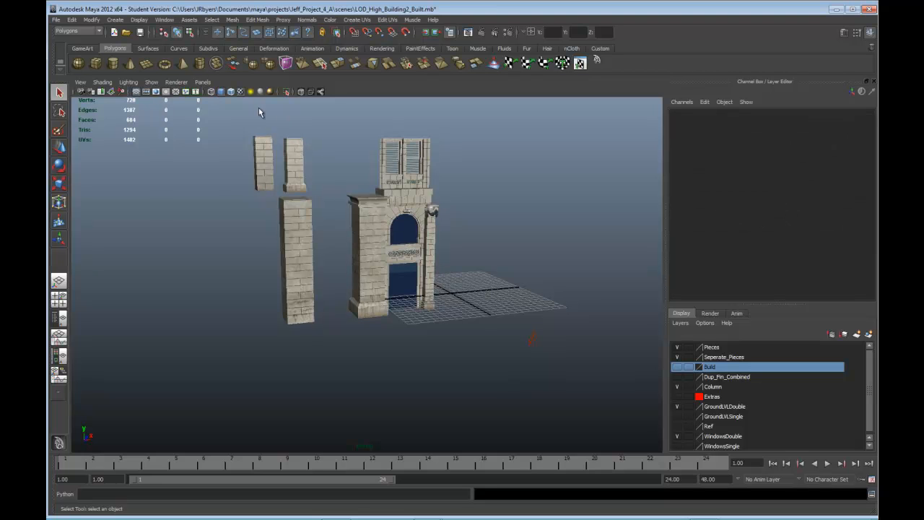
# - Create a locator at the origin of the scene
pyautogui.click(165, 20)
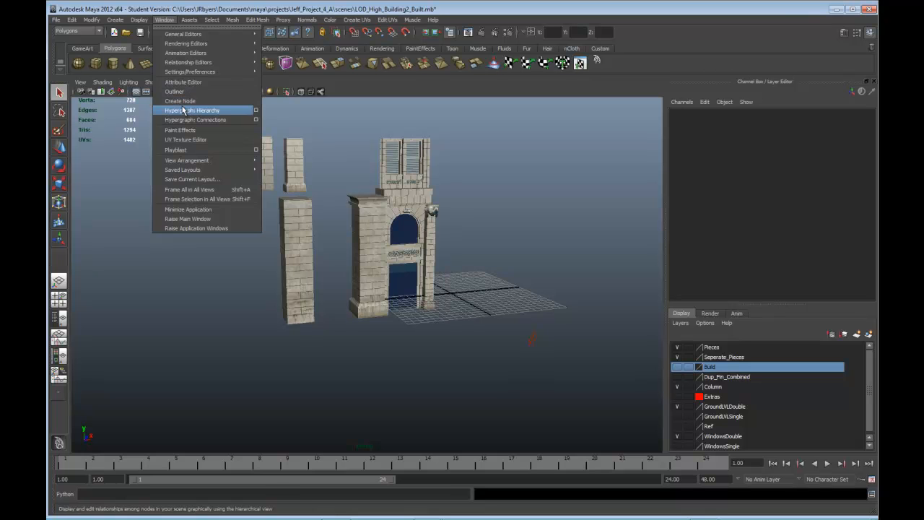
pyautogui.moveTo(115, 20)
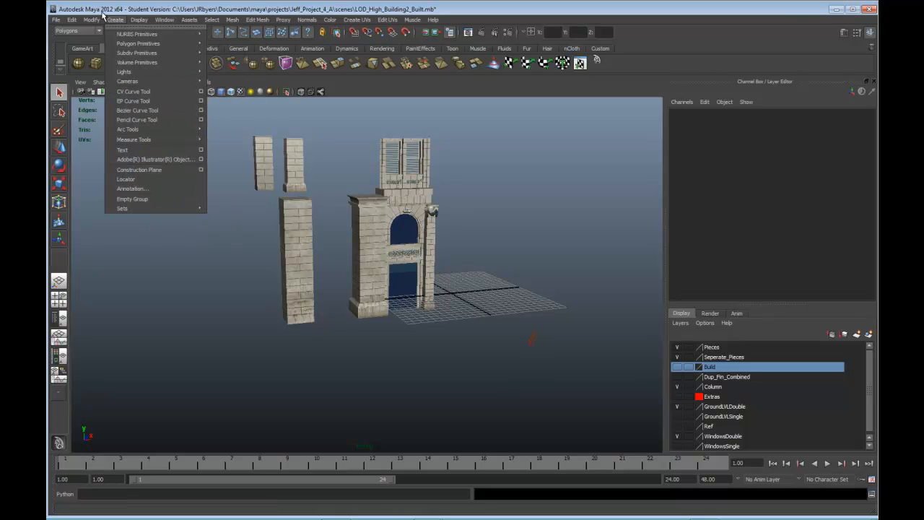
pyautogui.click(134, 180)
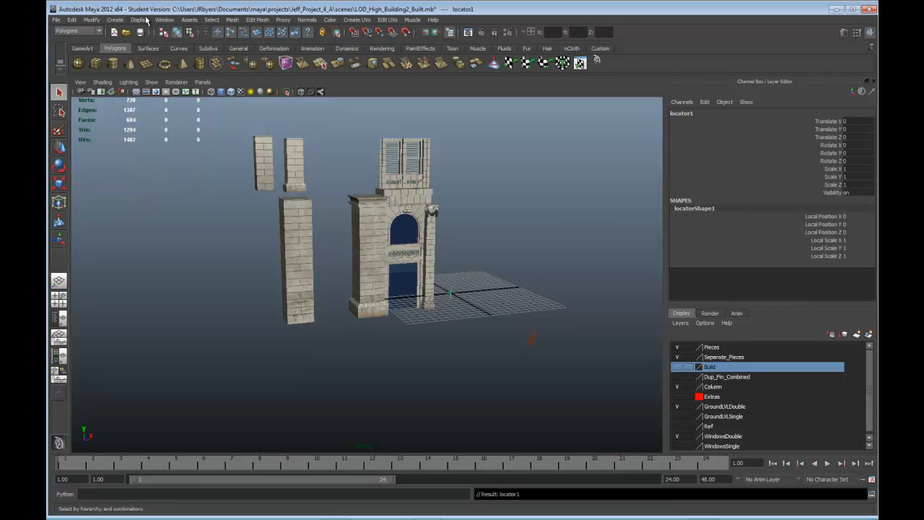
pyautogui.click(115, 19)
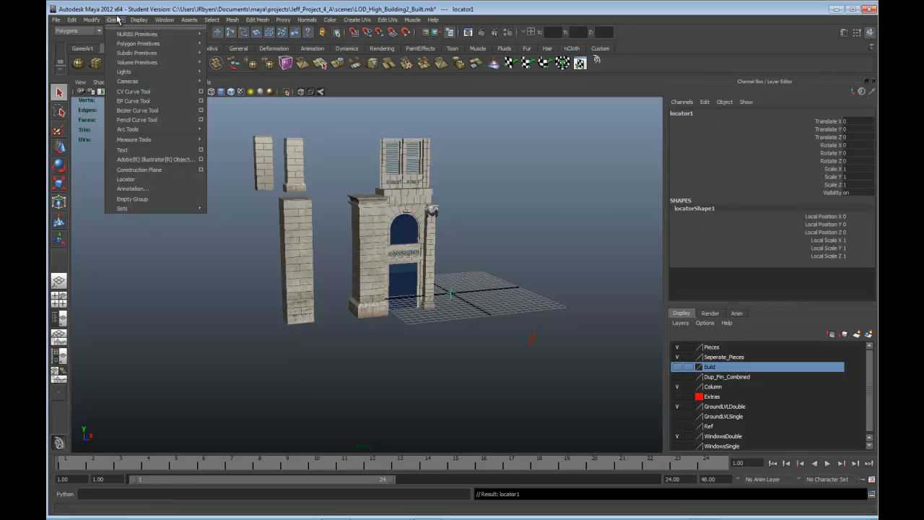
pyautogui.click(289, 354)
# - Raise all the building pieces together by about 1.9 cm in the front view, bringing their bases to the ground line
pyautogui.keyDown('alt'); pyautogui.moveTo(438, 288); pyautogui.dragTo(485, 295); pyautogui.keyUp('alt')
pyautogui.keyDown('alt'); pyautogui.moveTo(416, 305); pyautogui.dragTo(365, 244); pyautogui.keyUp('alt')
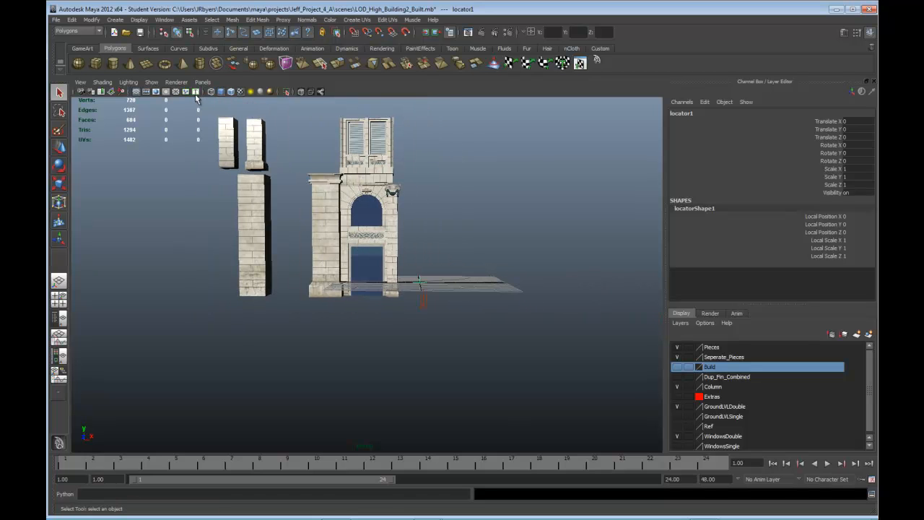
pyautogui.moveTo(209, 108); pyautogui.dragTo(402, 345)
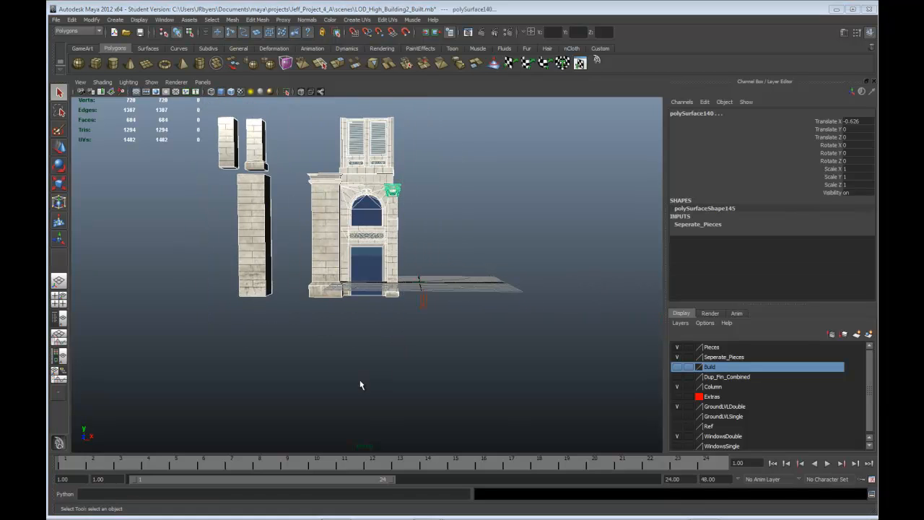
pyautogui.press('space')
pyautogui.press('space')
pyautogui.scroll(-5, 294, 350)
pyautogui.scroll(-3, 330, 329)
pyautogui.moveTo(254, 231); pyautogui.dragTo(380, 419)
pyautogui.scroll(6, 419, 388)
pyautogui.scroll(2, 398, 299)
pyautogui.press('w')
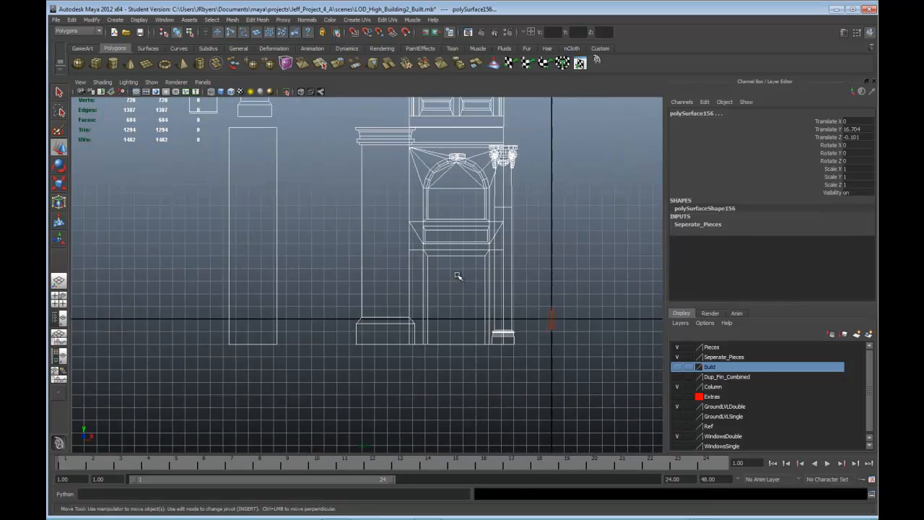
pyautogui.scroll(-2, 458, 276)
pyautogui.scroll(-2, 419, 193)
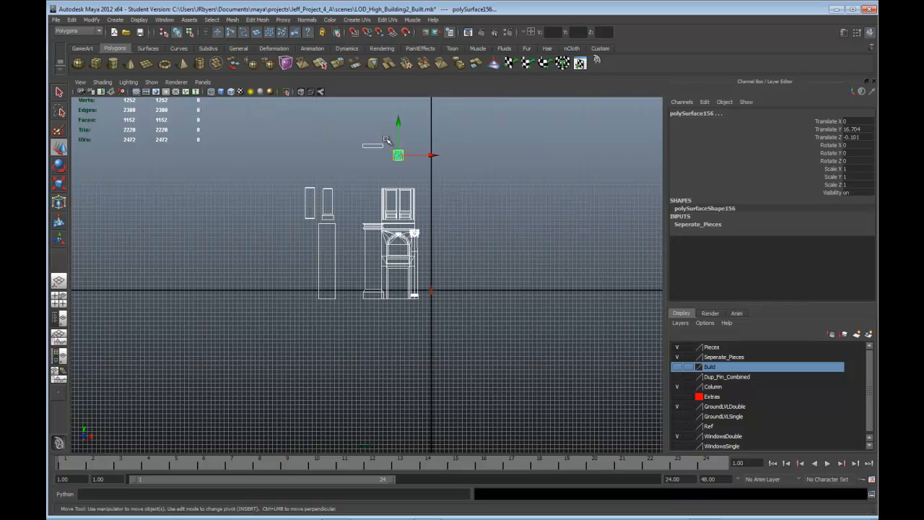
pyautogui.moveTo(399, 130); pyautogui.dragTo(402, 120)
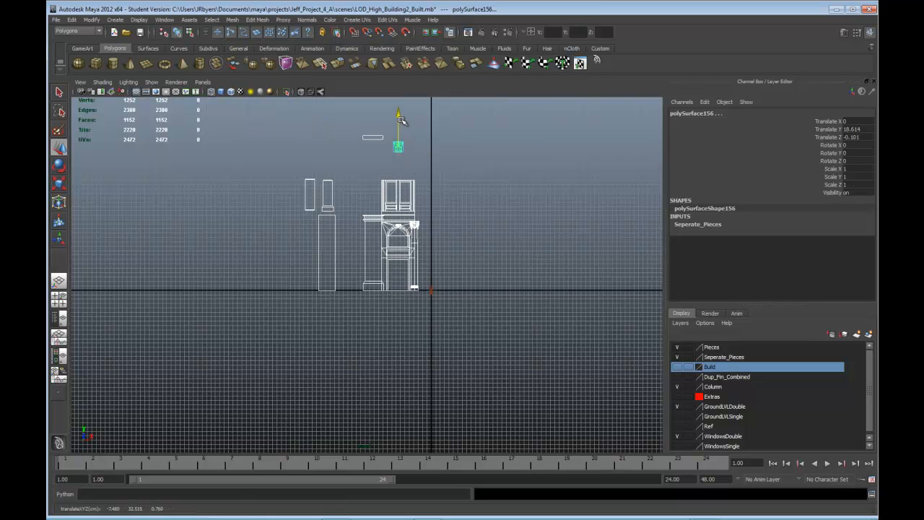
pyautogui.scroll(6, 438, 192)
pyautogui.scroll(-8, 443, 189)
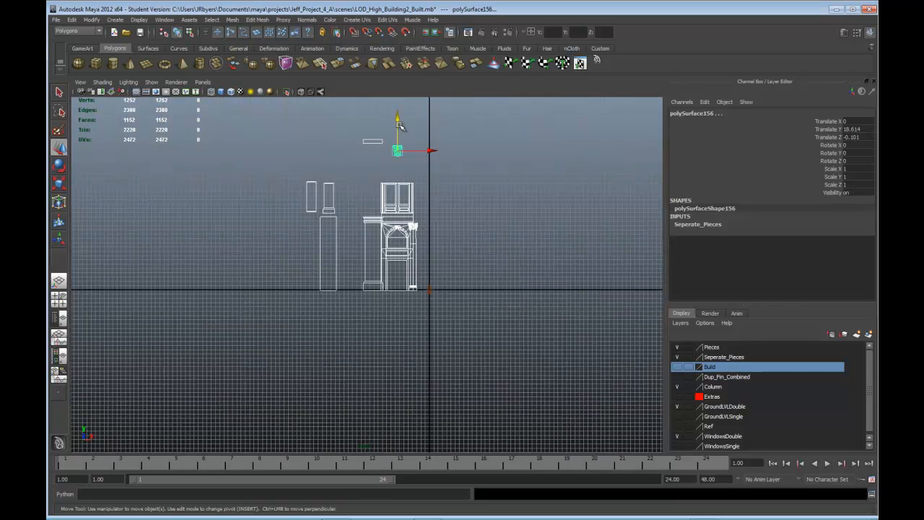
# - Reselect all the building pieces and nudge them up about 0.2 cm against the ground line
pyautogui.click(402, 120)
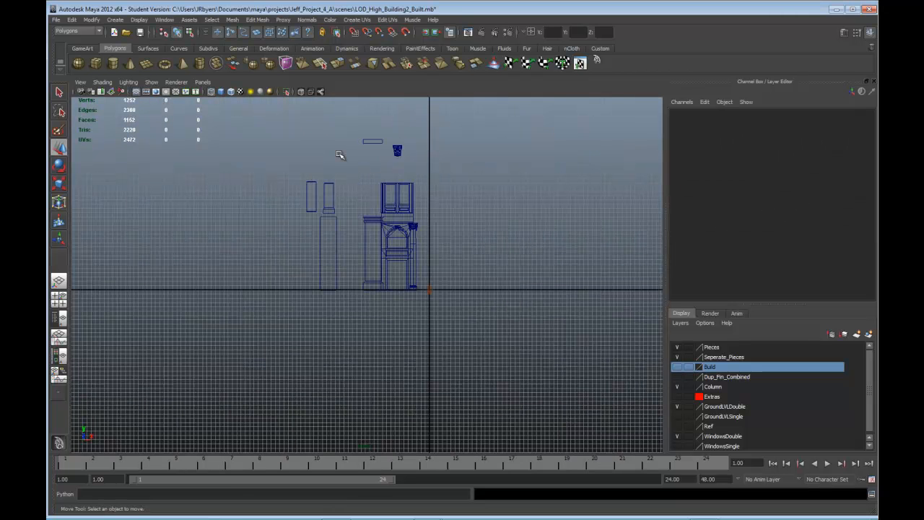
pyautogui.moveTo(287, 137); pyautogui.dragTo(423, 323)
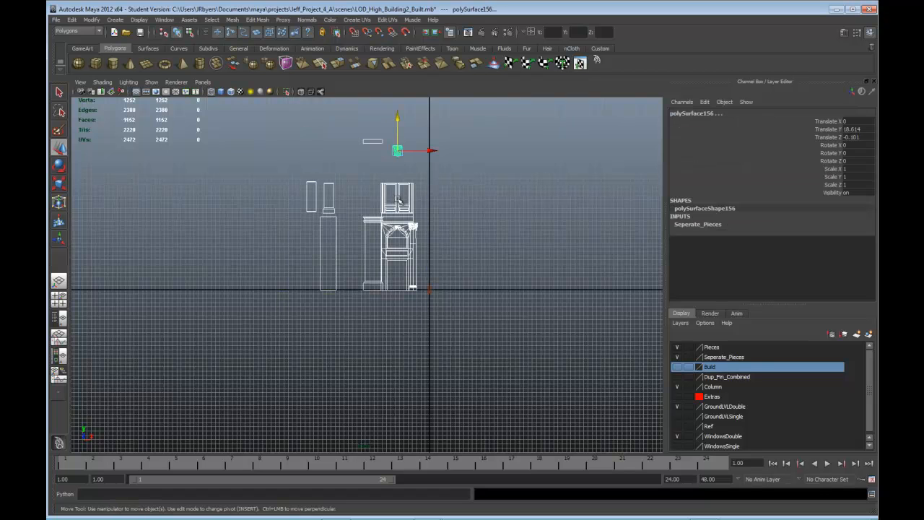
pyautogui.moveTo(398, 119); pyautogui.dragTo(397, 118)
pyautogui.scroll(2, 453, 231)
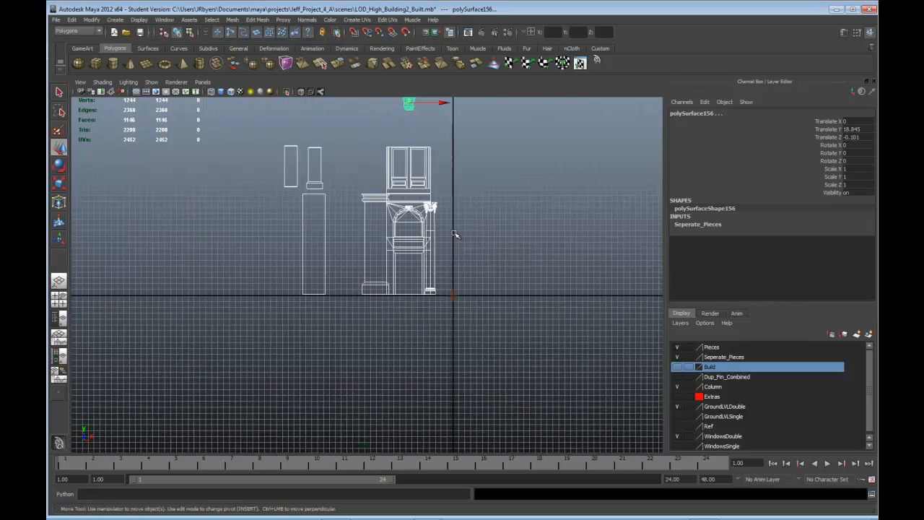
pyautogui.click(507, 233)
pyautogui.scroll(5, 507, 233)
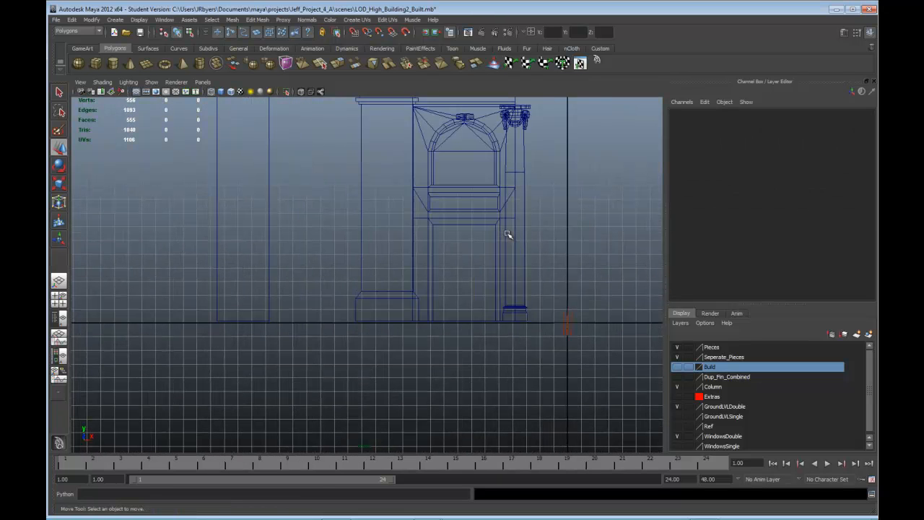
pyautogui.scroll(-4, 433, 246)
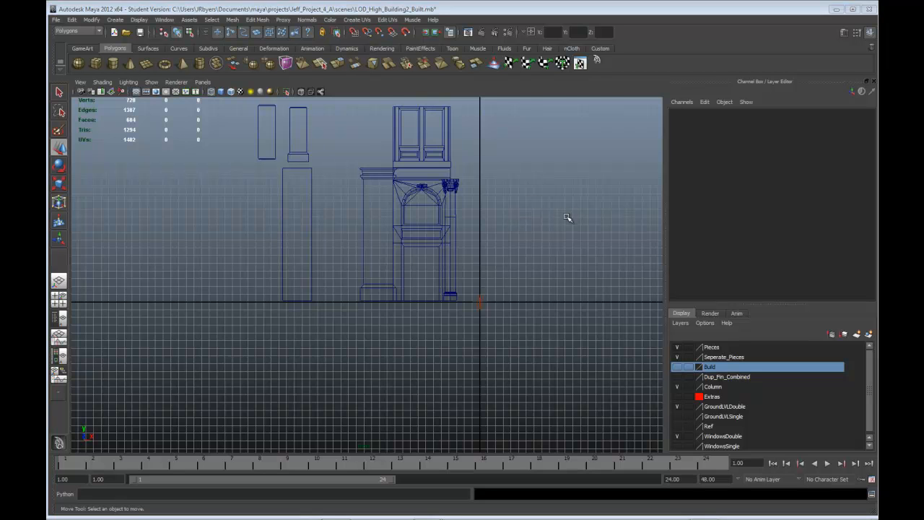
pyautogui.press('space')
pyautogui.press('space')
pyautogui.keyDown('alt'); pyautogui.moveTo(567, 218); pyautogui.dragTo(501, 315); pyautogui.keyUp('alt')
pyautogui.moveTo(495, 270)
pyautogui.keyDown('alt'); pyautogui.mouseDown()
pyautogui.moveTo(512, 307)
pyautogui.moveTo(489, 286)
pyautogui.mouseUp(); pyautogui.keyUp('alt')
pyautogui.scroll(-5, 476, 276)
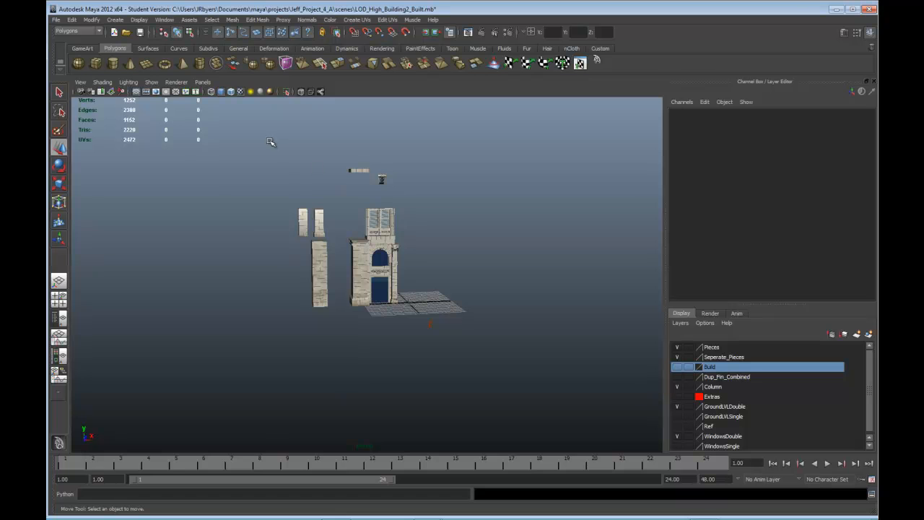
pyautogui.moveTo(253, 146); pyautogui.dragTo(403, 370)
pyautogui.click(485, 248)
# - Parent the pillars, entrance section and window section to the locator at the scene origin
pyautogui.press('space')
pyautogui.press('space')
pyautogui.scroll(-2, 314, 175)
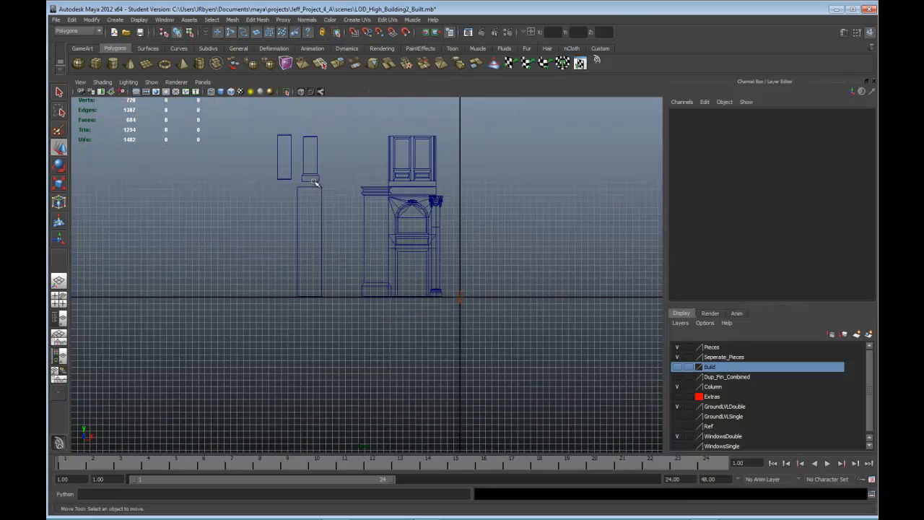
pyautogui.moveTo(241, 121); pyautogui.dragTo(442, 376)
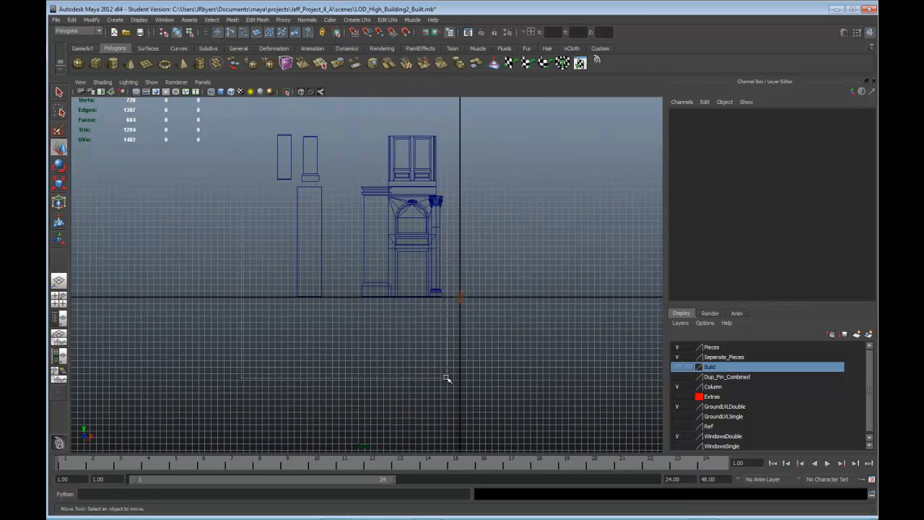
pyautogui.press('space')
pyautogui.press('space')
pyautogui.scroll(6, 563, 287)
pyautogui.keyDown('alt'); pyautogui.moveTo(573, 299); pyautogui.dragTo(570, 311); pyautogui.keyUp('alt')
pyautogui.scroll(5, 571, 311)
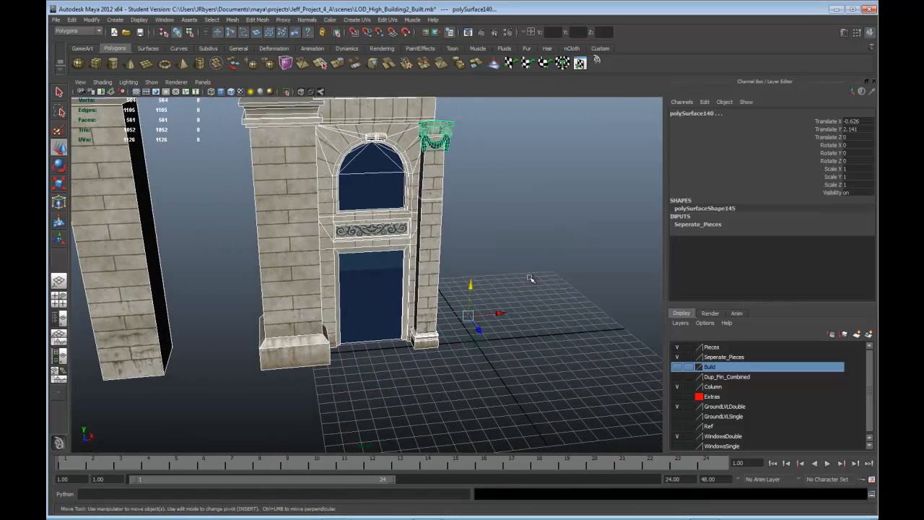
pyautogui.click(476, 342)
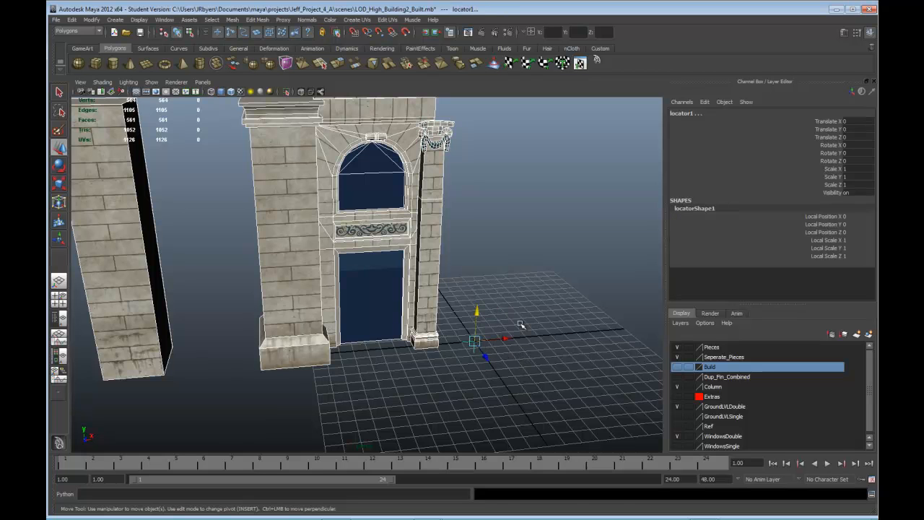
pyautogui.click(497, 246)
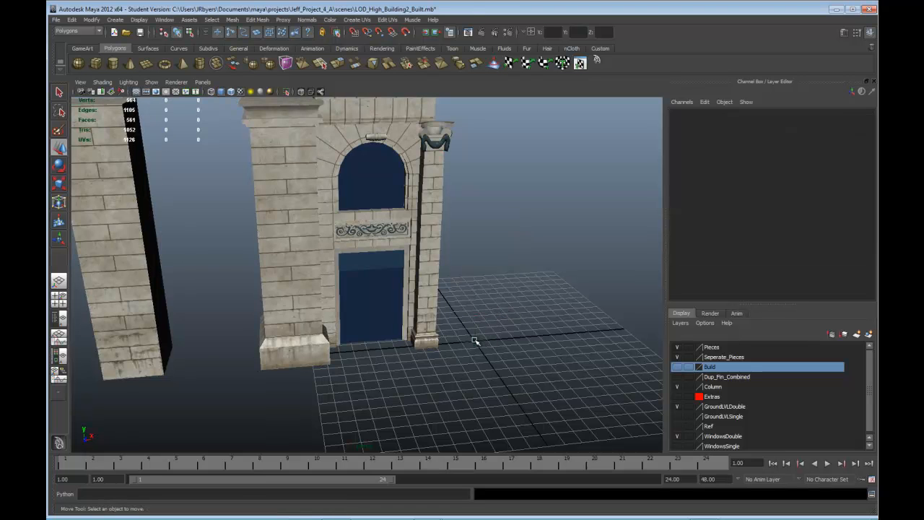
pyautogui.click(476, 342)
pyautogui.scroll(-3, 474, 340)
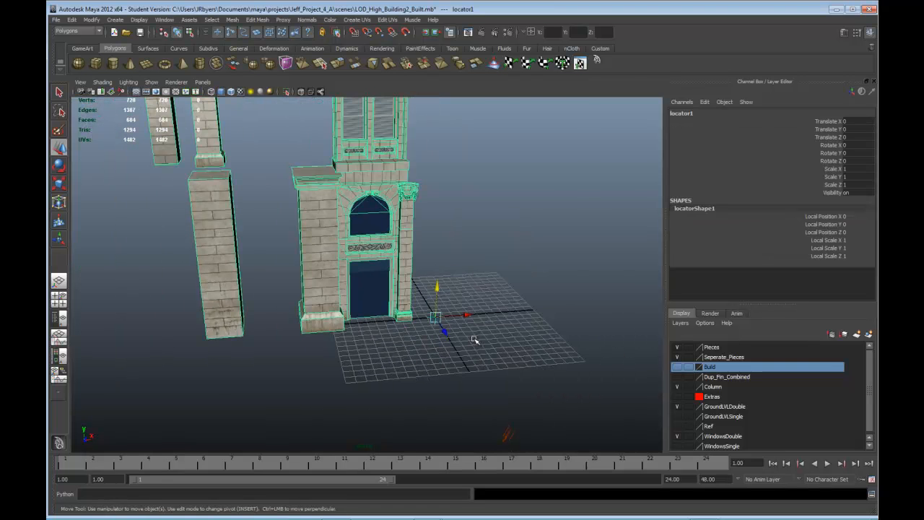
# - Parent the floating stone block and the floating column capital to the origin locator as well
pyautogui.keyDown('alt'); pyautogui.moveTo(500, 335); pyautogui.dragTo(496, 346); pyautogui.keyUp('alt')
pyautogui.scroll(3, 497, 337)
pyautogui.scroll(-8, 486, 330)
pyautogui.scroll(2, 452, 242)
pyautogui.keyDown('alt'); pyautogui.moveTo(462, 227); pyautogui.dragTo(468, 297, button='middle'); pyautogui.keyUp('alt')
pyautogui.moveTo(306, 198); pyautogui.dragTo(415, 267)
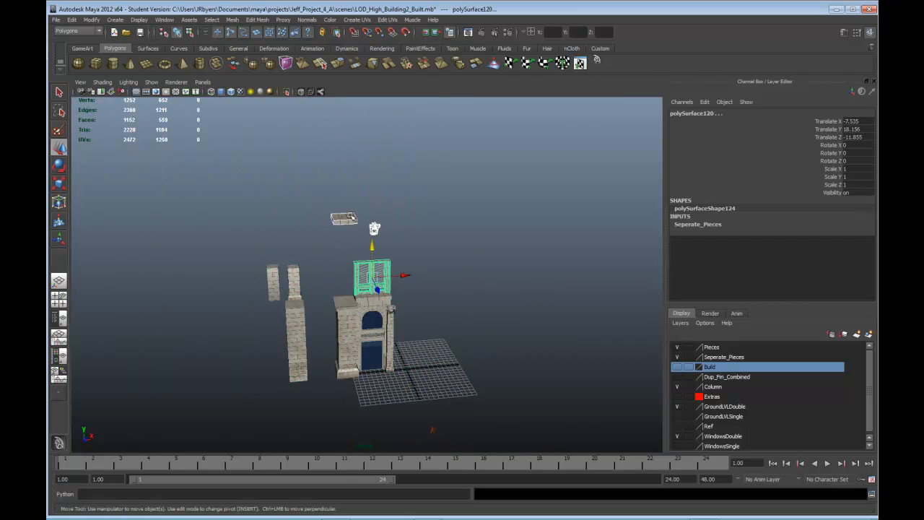
pyautogui.click(376, 229)
pyautogui.scroll(4, 495, 309)
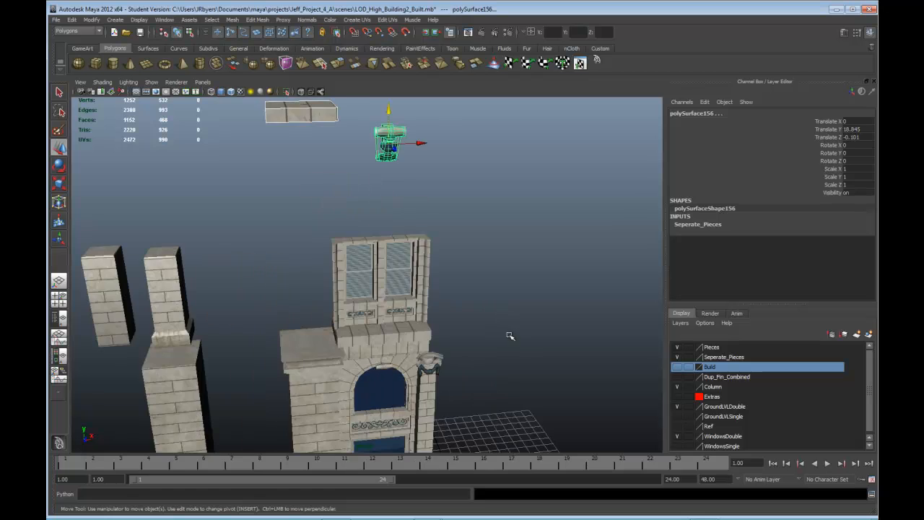
pyautogui.keyDown('alt'); pyautogui.moveTo(513, 336); pyautogui.dragTo(509, 318); pyautogui.keyUp('alt')
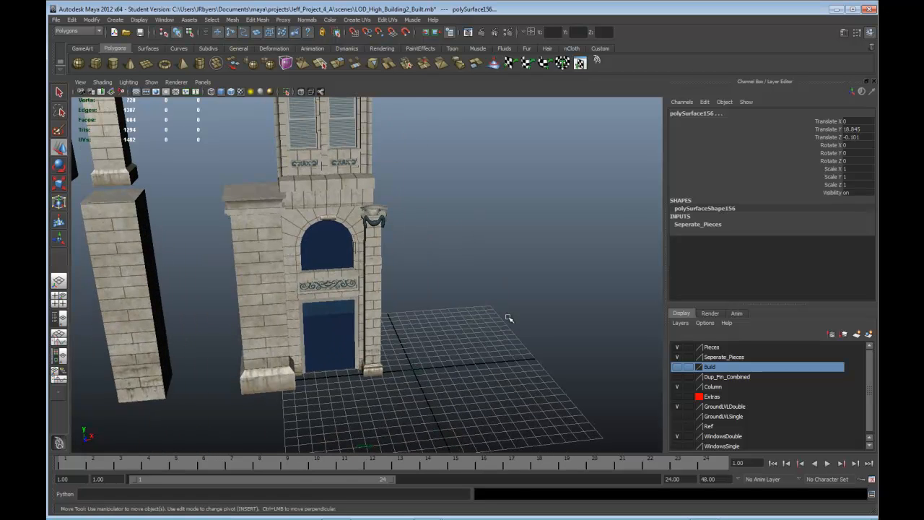
pyautogui.click(415, 369)
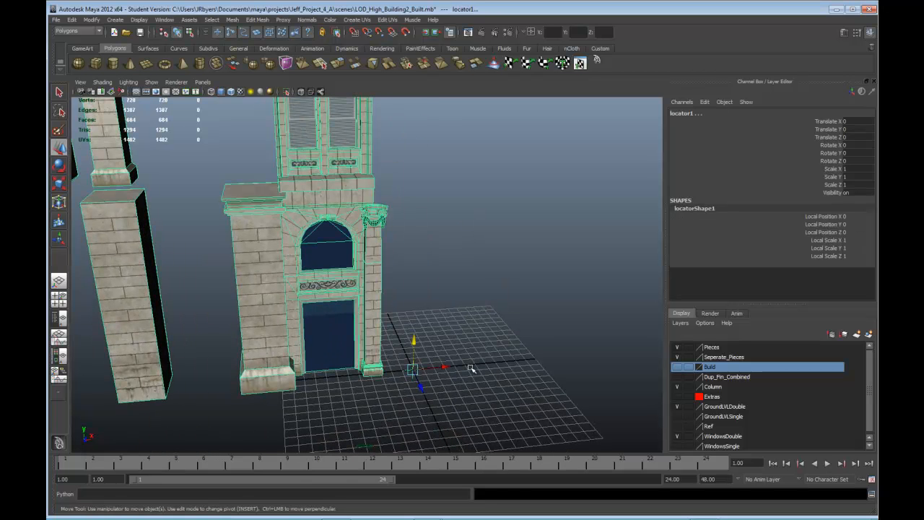
pyautogui.hotkey('shift', 'p')
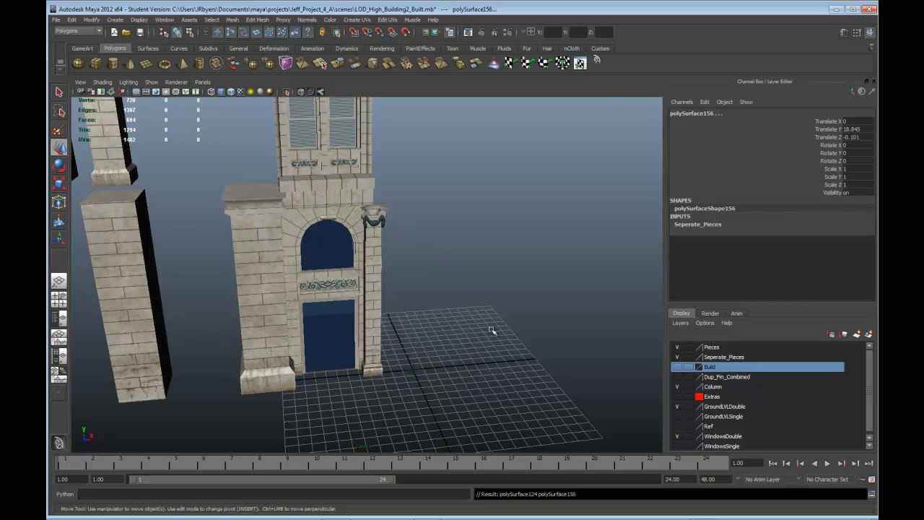
# - Scale the locator with its building pieces uniformly to about 1.119, judging the pieces against the grid in the front view
pyautogui.click(417, 369)
pyautogui.scroll(-5, 433, 354)
pyautogui.scroll(2, 454, 334)
pyautogui.keyDown('alt'); pyautogui.moveTo(476, 272); pyautogui.dragTo(454, 307); pyautogui.keyUp('alt')
pyautogui.scroll(5, 473, 269)
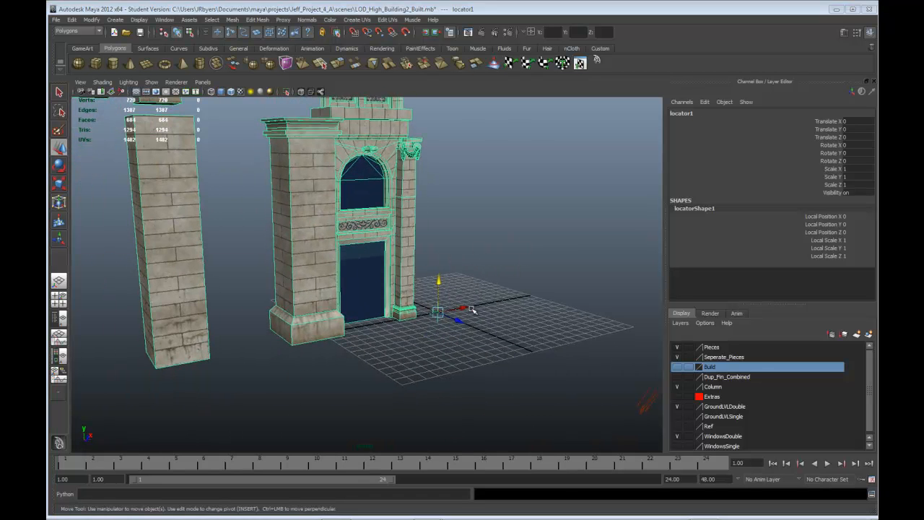
pyautogui.press('space')
pyautogui.press('space')
pyautogui.scroll(6, 404, 366)
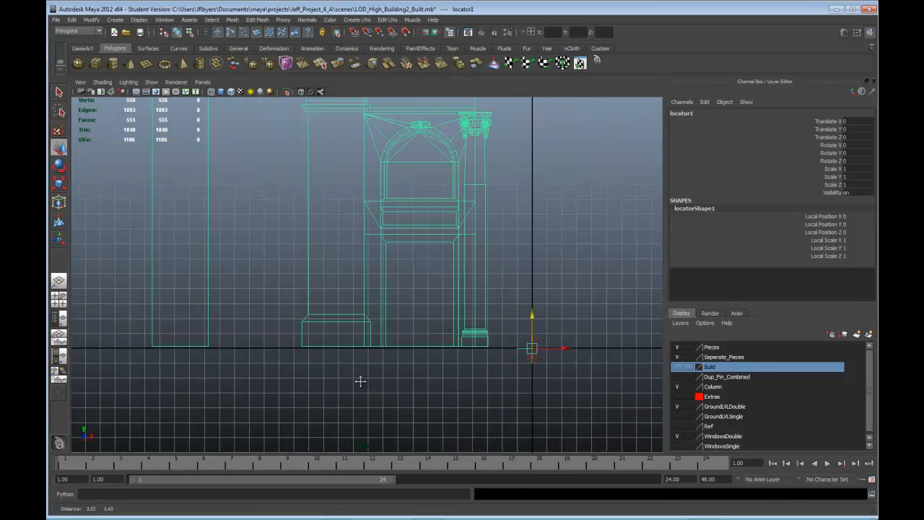
pyautogui.scroll(2, 376, 379)
pyautogui.scroll(-1, 431, 383)
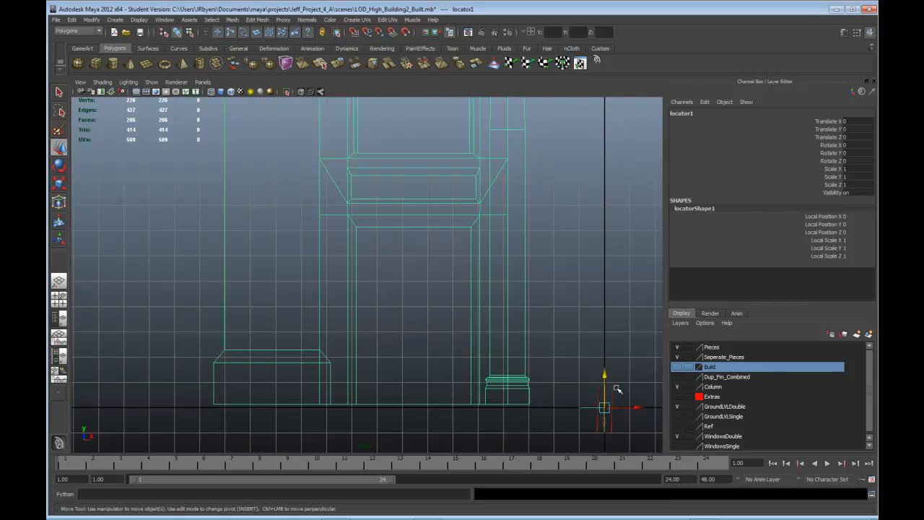
pyautogui.press('r')
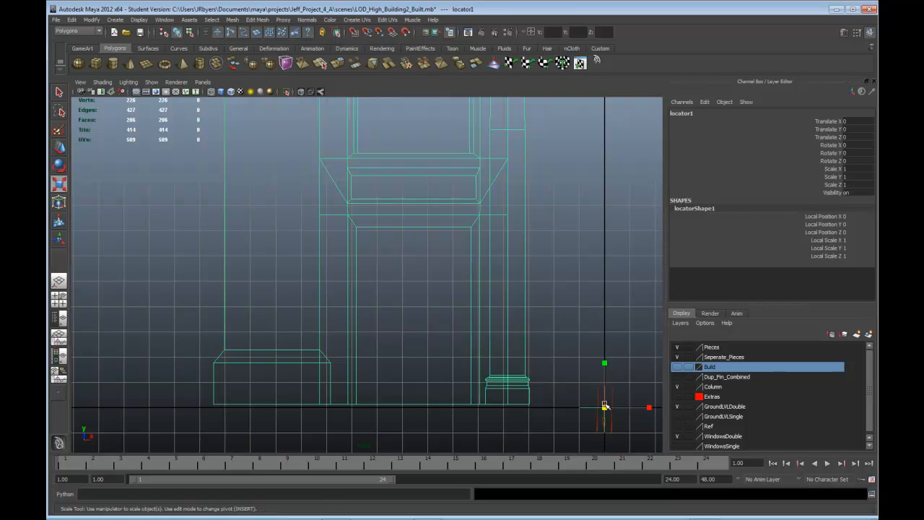
pyautogui.moveTo(603, 407); pyautogui.dragTo(654, 404)
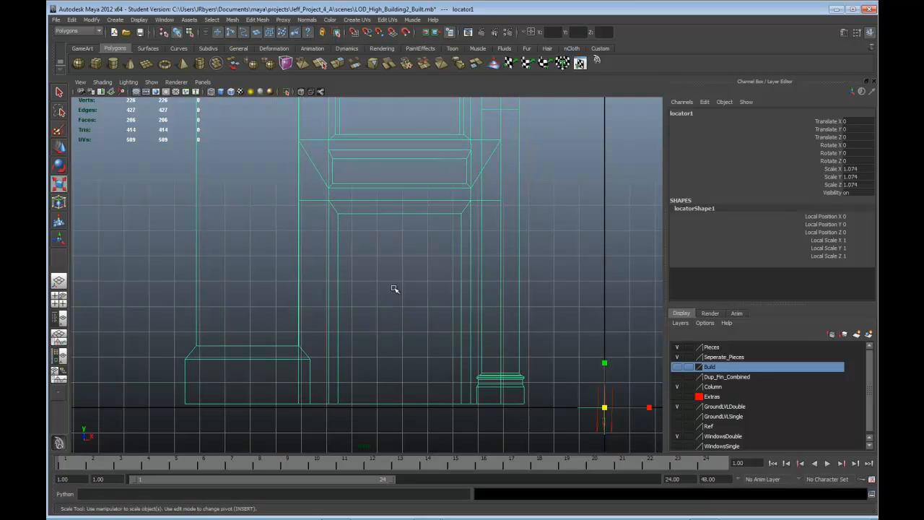
pyautogui.moveTo(605, 409); pyautogui.dragTo(648, 408)
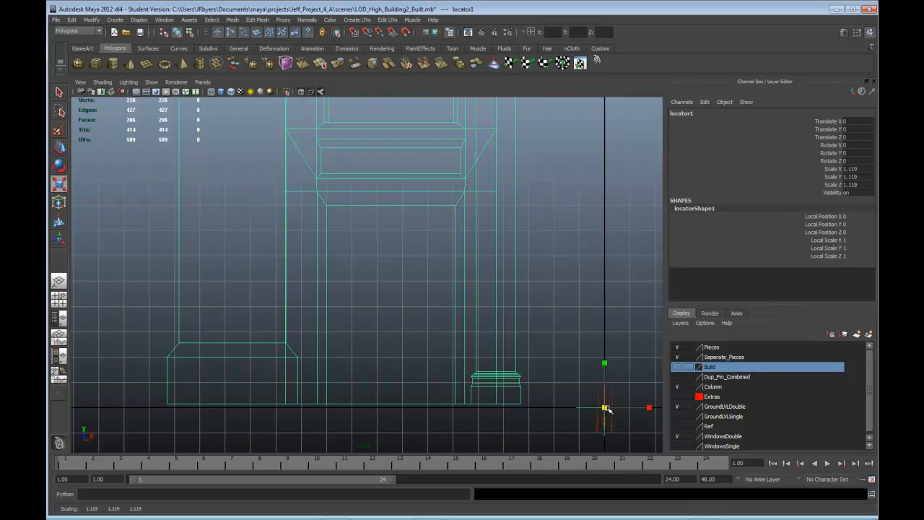
# - Lower the locator to about -0.137 in Translate Y and scale it uniformly to about 1.136
pyautogui.press('w')
pyautogui.click(604, 375)
pyautogui.moveTo(604, 374); pyautogui.dragTo(604, 379)
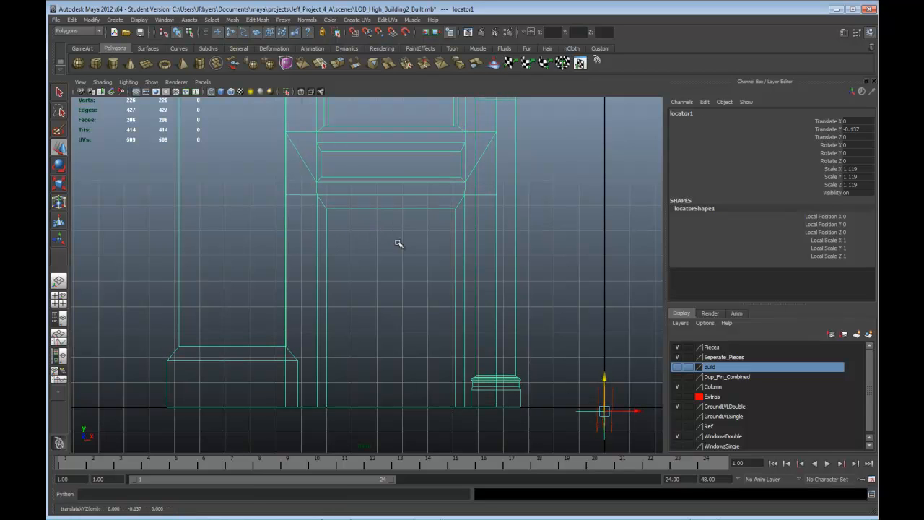
pyautogui.press('r')
pyautogui.moveTo(603, 415); pyautogui.dragTo(621, 406)
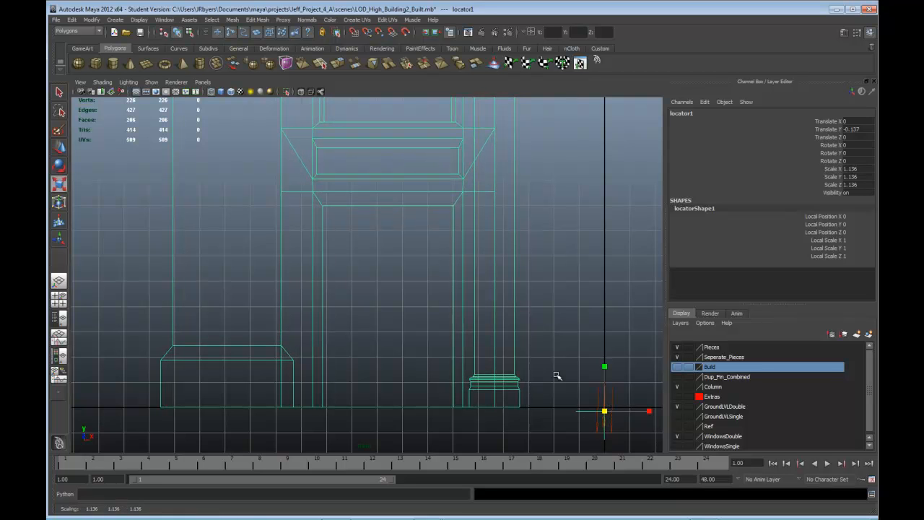
pyautogui.scroll(-6, 541, 270)
pyautogui.click(534, 249)
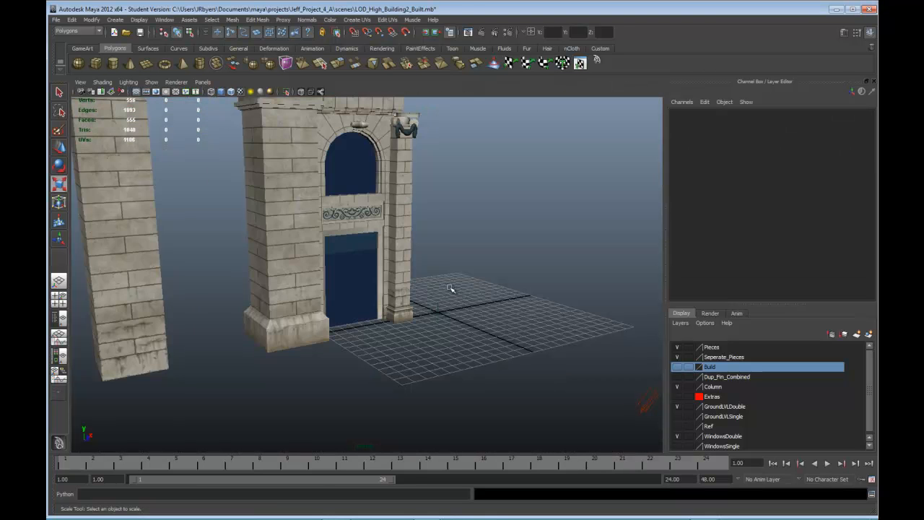
# - Examine the scaled building pieces against the grid in the perspective and front views
pyautogui.scroll(-4, 449, 288)
pyautogui.keyDown('alt'); pyautogui.moveTo(449, 288); pyautogui.dragTo(352, 260); pyautogui.keyUp('alt')
pyautogui.press('r')
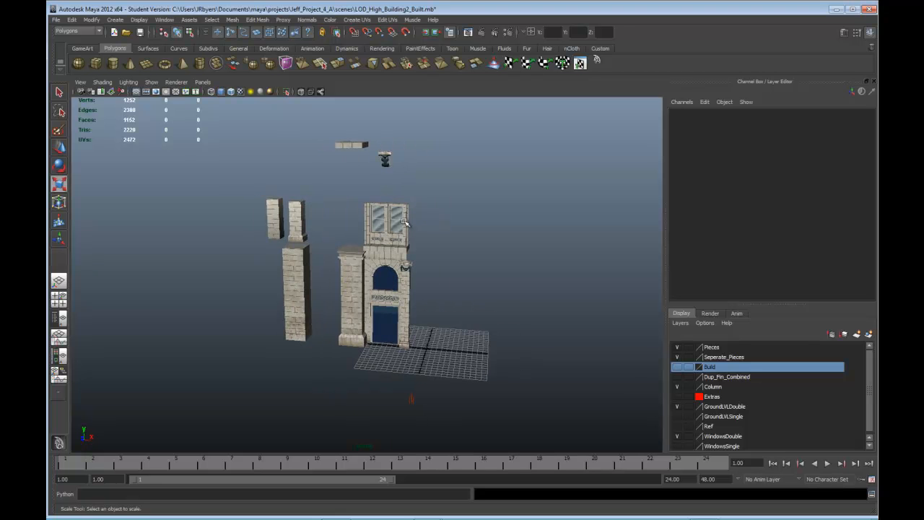
pyautogui.moveTo(448, 255)
pyautogui.keyDown('alt'); pyautogui.mouseDown()
pyautogui.moveTo(383, 241)
pyautogui.moveTo(470, 260)
pyautogui.moveTo(448, 253)
pyautogui.moveTo(448, 262)
pyautogui.mouseUp(); pyautogui.keyUp('alt')
pyautogui.scroll(5, 441, 249)
pyautogui.press('space')
pyautogui.press('space')
pyautogui.scroll(2, 398, 350)
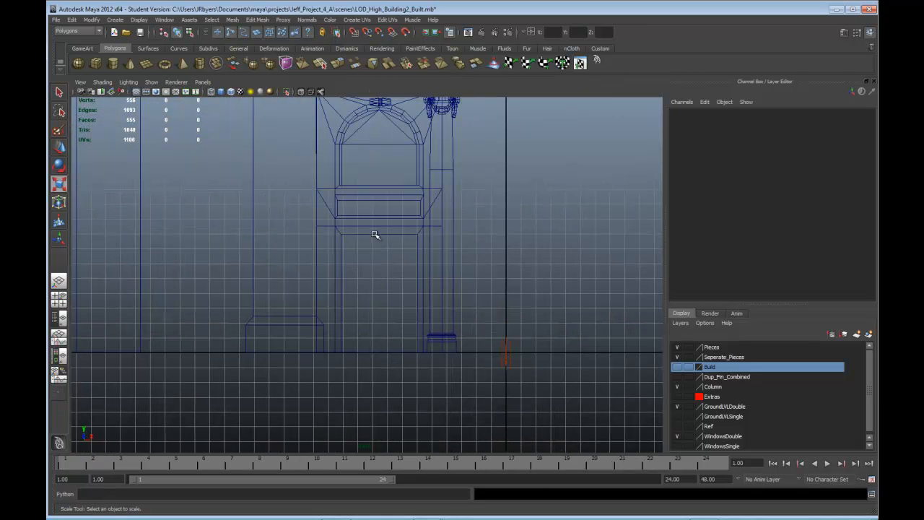
pyautogui.scroll(-3, 496, 250)
pyautogui.press('space')
pyautogui.press('space')
pyautogui.keyDown('alt'); pyautogui.moveTo(478, 293); pyautogui.dragTo(505, 294); pyautogui.keyUp('alt')
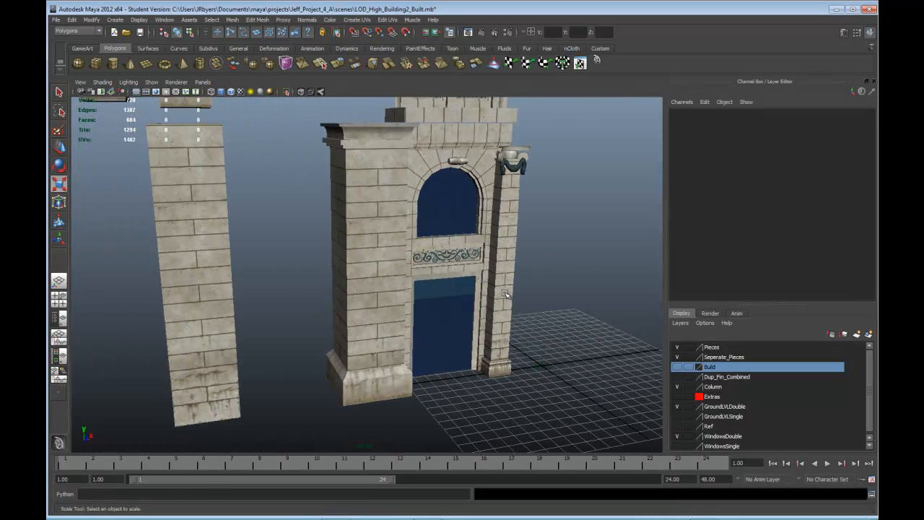
# - Select the origin locator with its building pieces and inspect their size against the grid in the front and perspective views
pyautogui.press('space')
pyautogui.press('space')
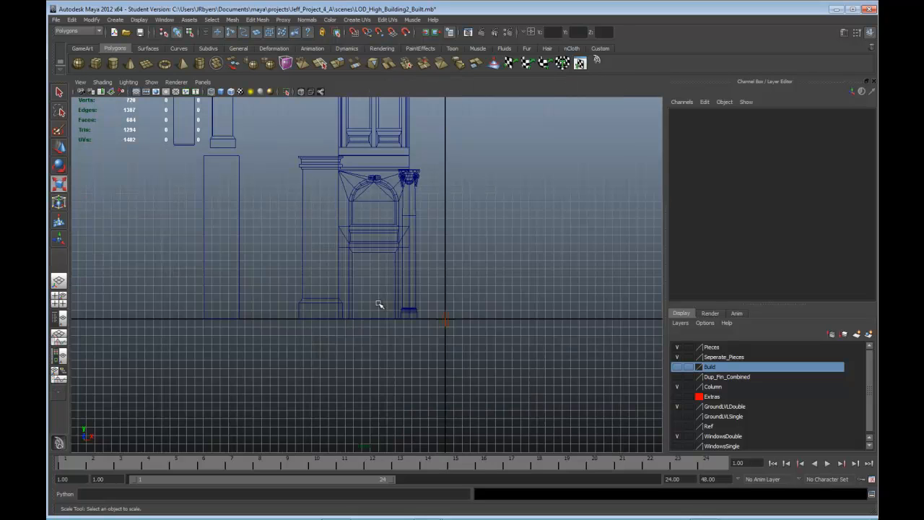
pyautogui.click(448, 320)
pyautogui.press('w')
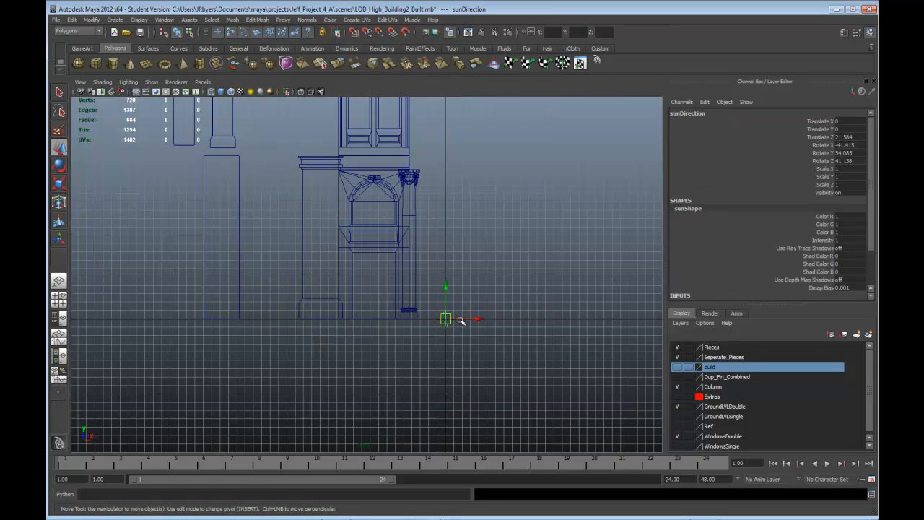
pyautogui.click(446, 319)
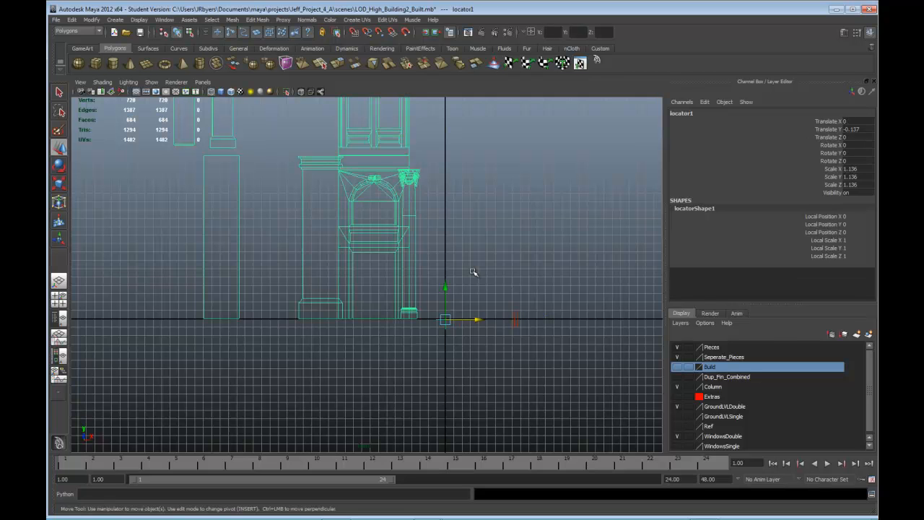
pyautogui.scroll(-3, 540, 344)
pyautogui.scroll(-1, 502, 341)
pyautogui.scroll(-2, 498, 338)
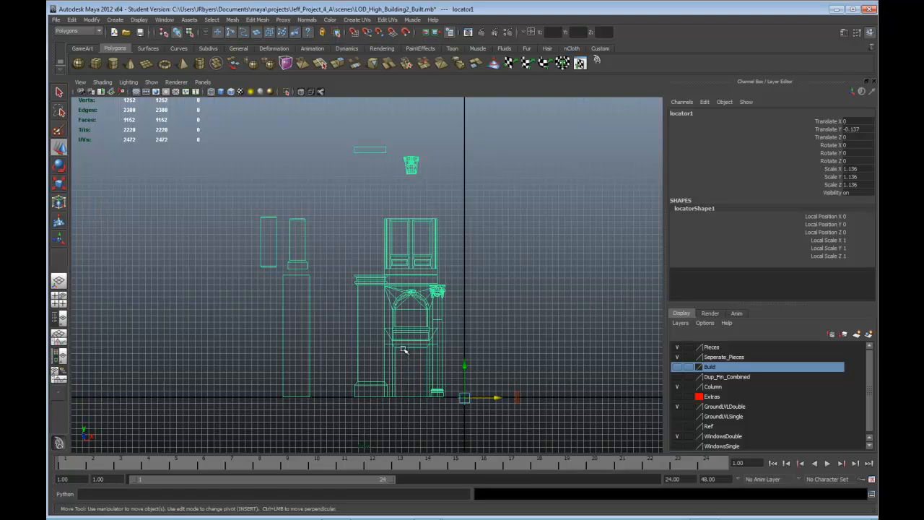
pyautogui.scroll(1, 404, 349)
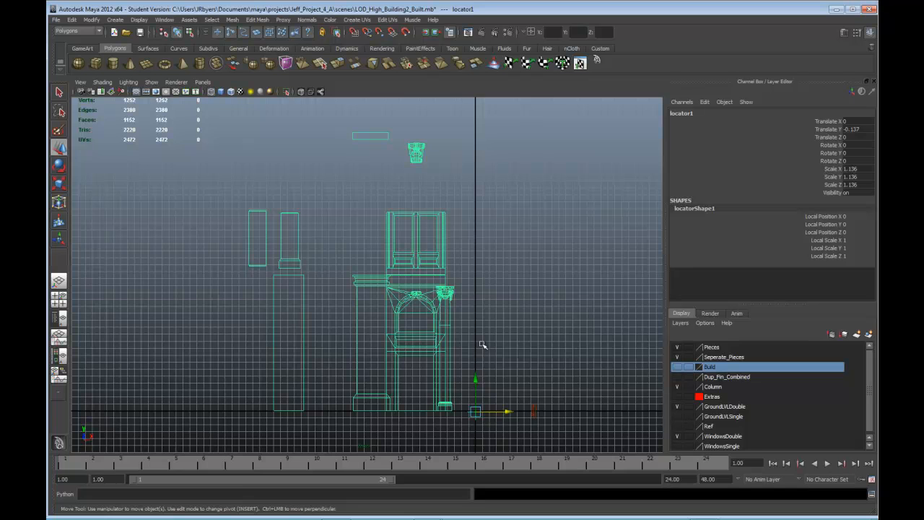
pyautogui.scroll(5, 481, 347)
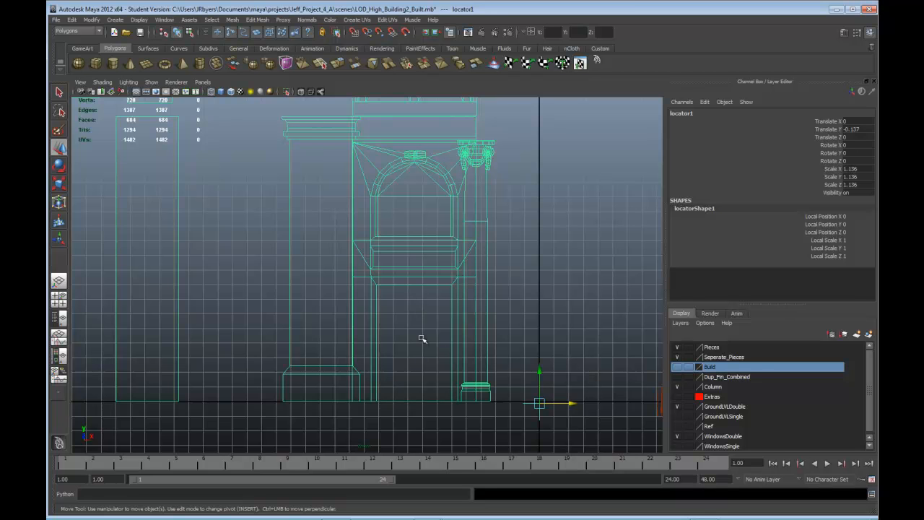
pyautogui.scroll(-3, 474, 305)
pyautogui.press('space')
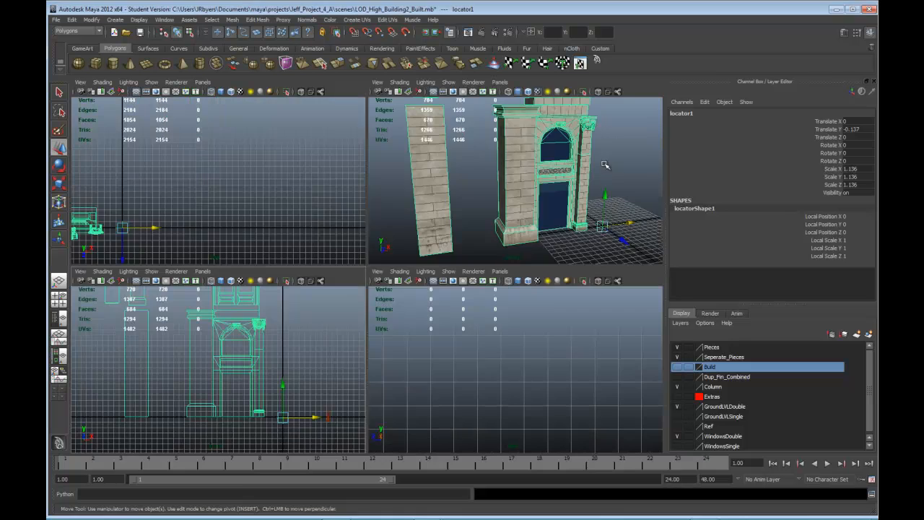
pyautogui.press('space')
pyautogui.scroll(-4, 547, 268)
pyautogui.scroll(-4, 549, 326)
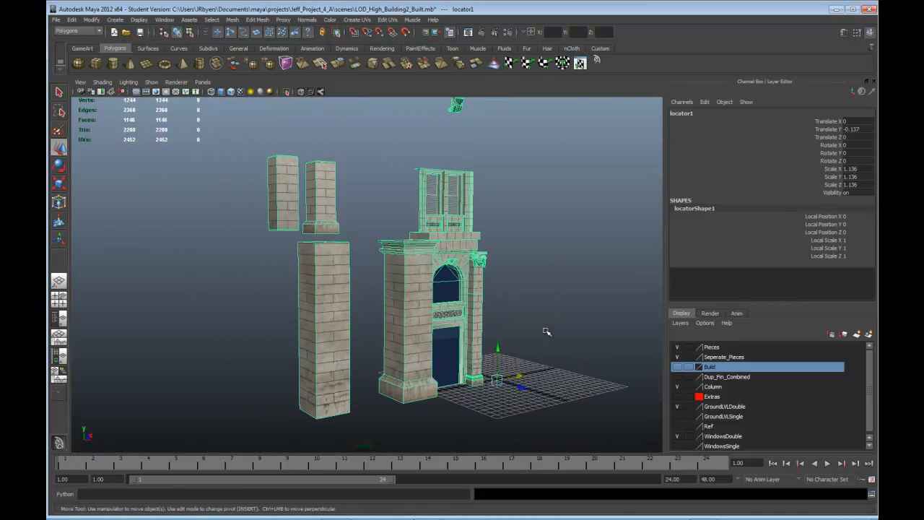
# - Unparent all the building pieces from the origin locator and check the locator's selection on its own
pyautogui.press('space')
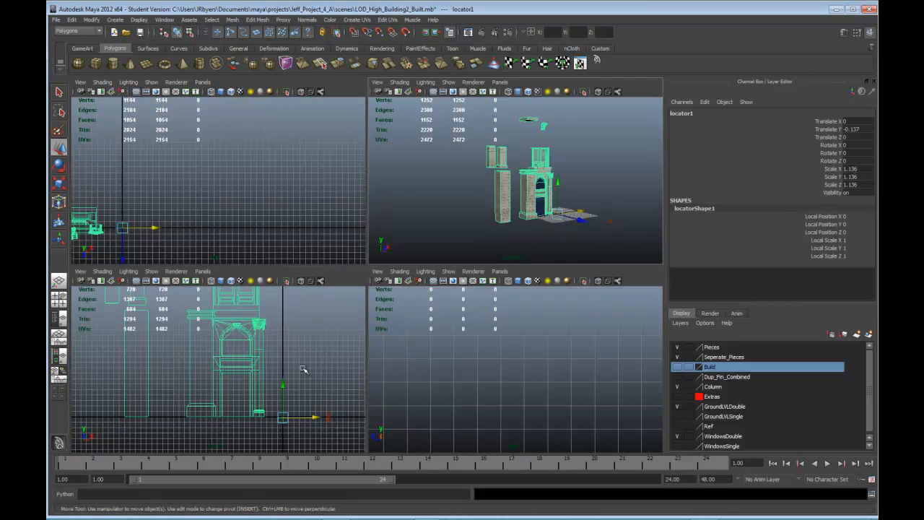
pyautogui.press('space')
pyautogui.scroll(-3, 445, 271)
pyautogui.keyDown('alt'); pyautogui.moveTo(445, 271); pyautogui.dragTo(477, 315, button='middle'); pyautogui.keyUp('alt')
pyautogui.scroll(-2, 477, 313)
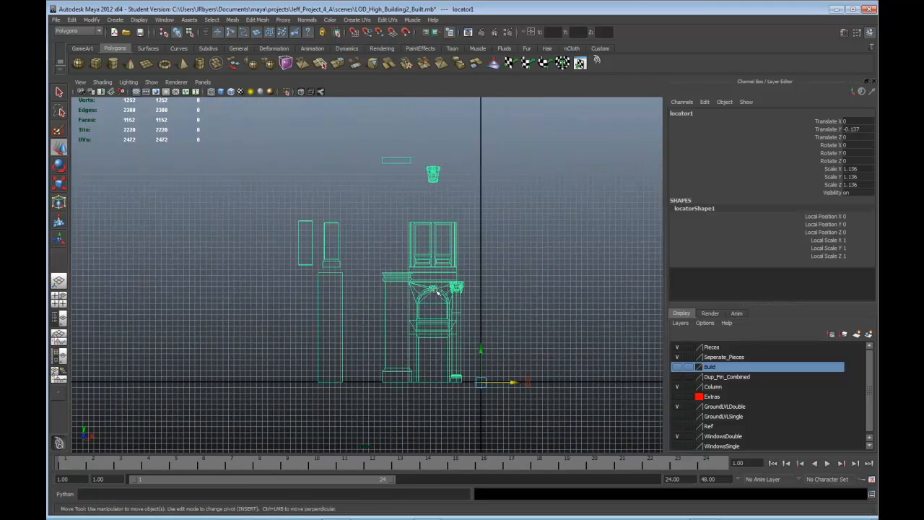
pyautogui.moveTo(258, 139); pyautogui.dragTo(465, 430)
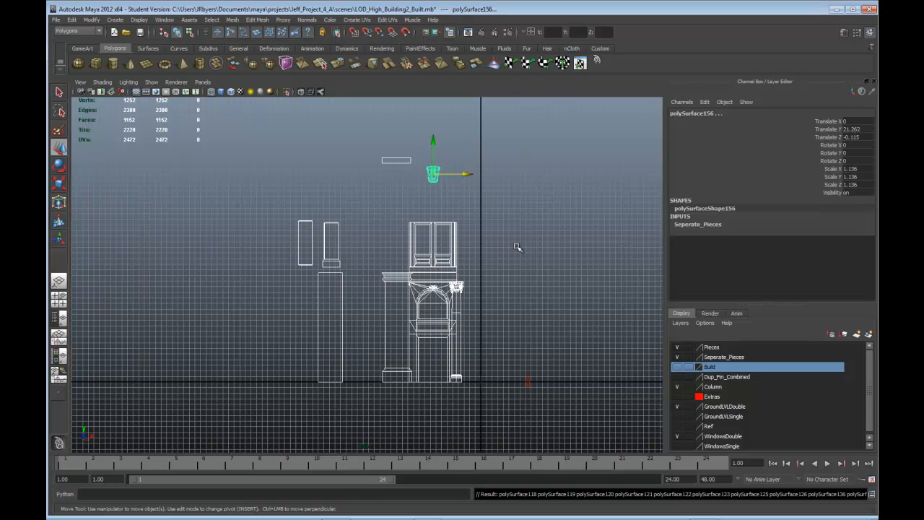
pyautogui.click(515, 250)
pyautogui.click(482, 381)
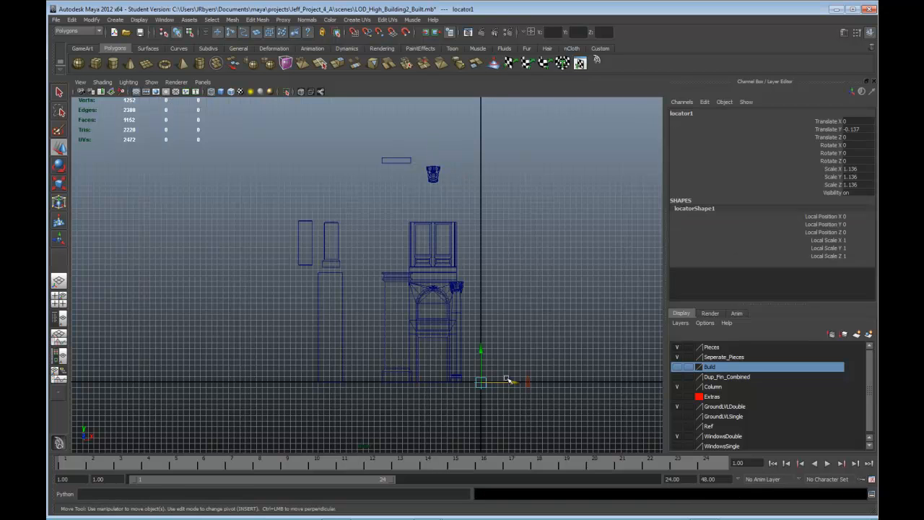
pyautogui.click(527, 359)
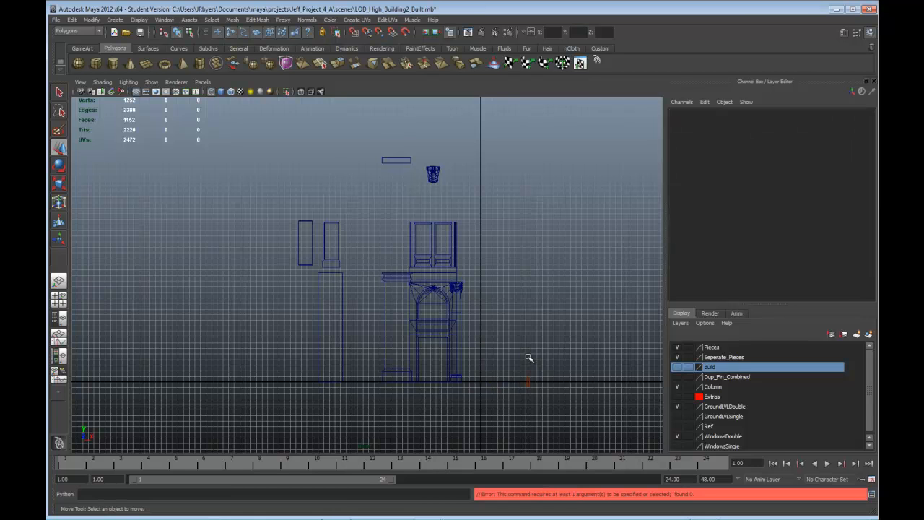
# - Move the arched doorway piece clear of the pillar and column, to about 5.706 in Translate X
pyautogui.scroll(1, 538, 290)
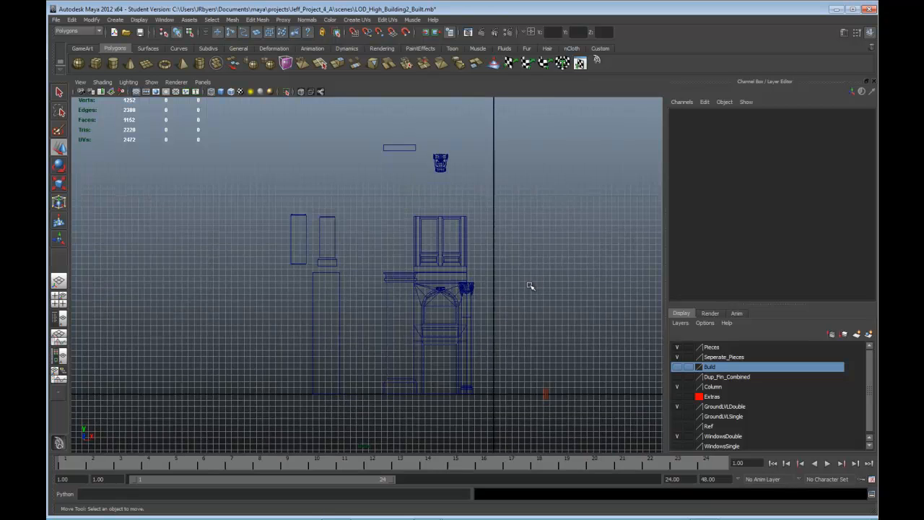
pyautogui.keyDown('alt'); pyautogui.moveTo(480, 247); pyautogui.dragTo(477, 276, button='middle'); pyautogui.keyUp('alt')
pyautogui.click(462, 272)
pyautogui.click(429, 190)
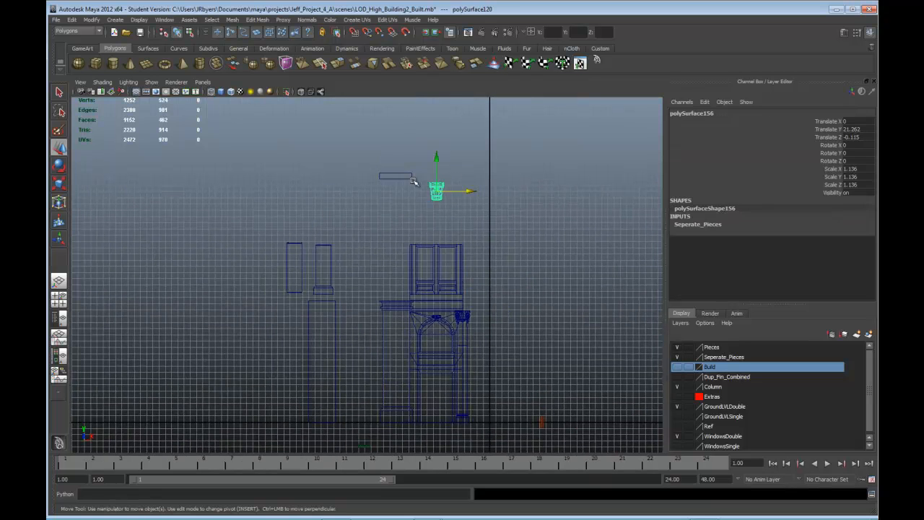
pyautogui.click(323, 265)
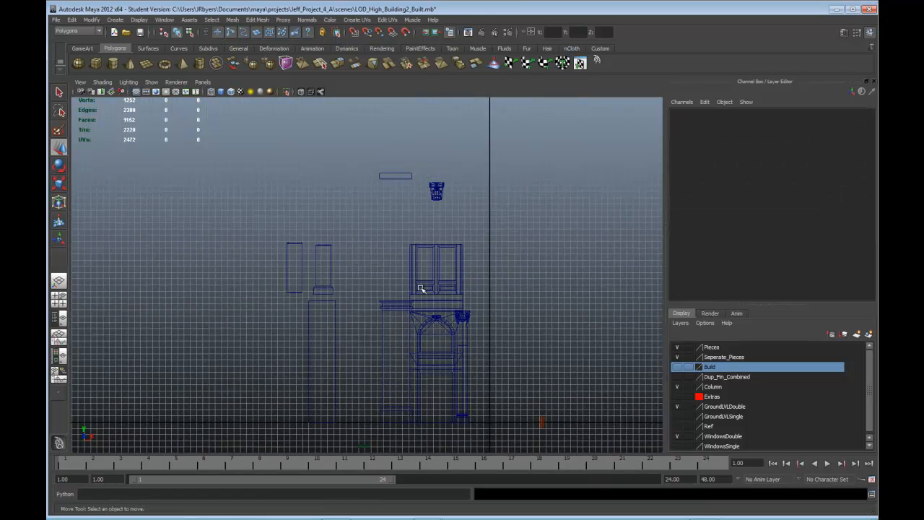
pyautogui.click(427, 317)
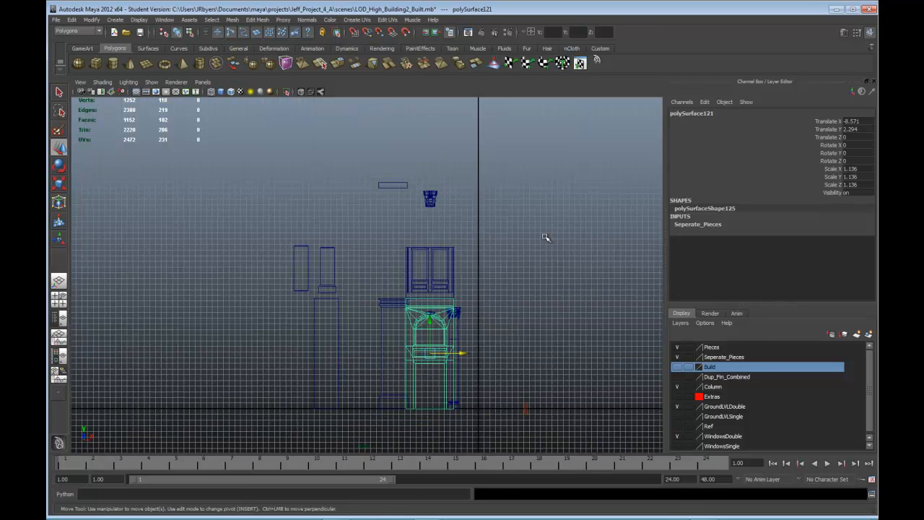
pyautogui.press('space')
pyautogui.press('space')
pyautogui.scroll(6, 496, 339)
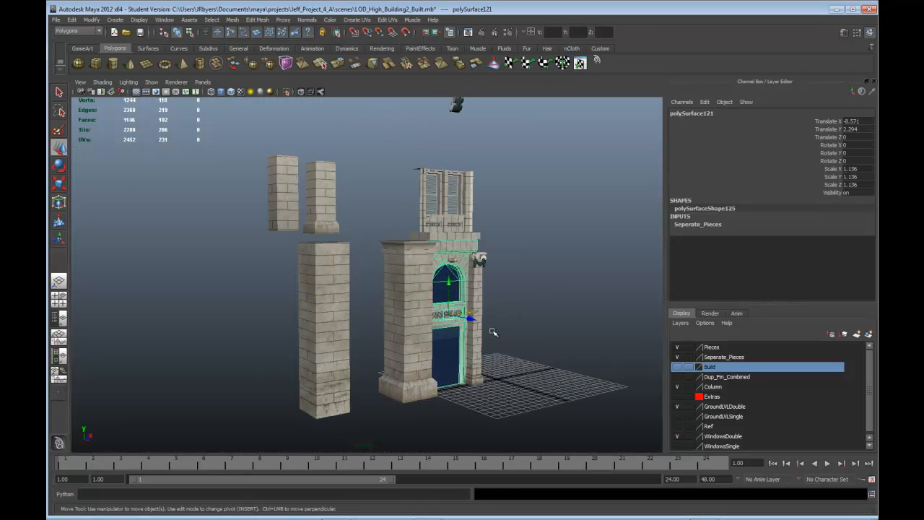
pyautogui.moveTo(462, 322); pyautogui.dragTo(553, 319)
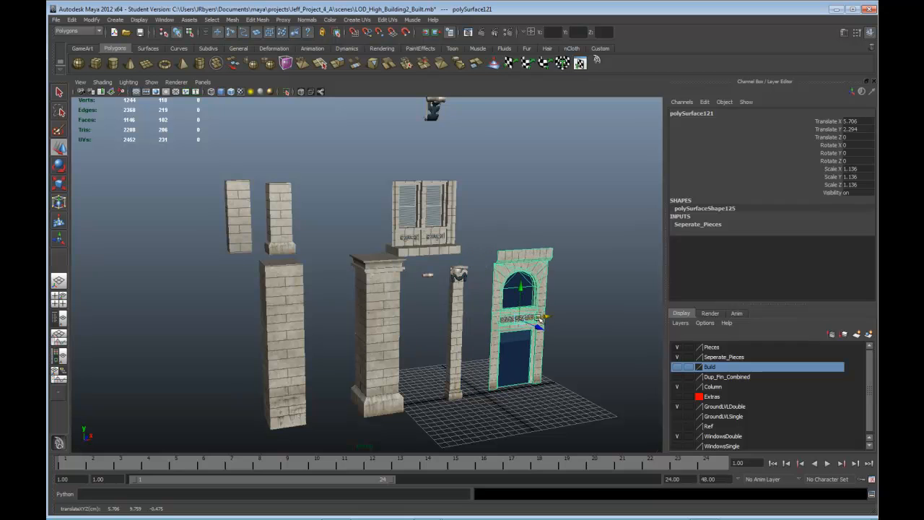
# - Combine the slim column's capital, shaft and base into a single mesh
pyautogui.moveTo(472, 310)
pyautogui.keyDown('alt'); pyautogui.mouseDown()
pyautogui.moveTo(462, 274)
pyautogui.moveTo(476, 307)
pyautogui.mouseUp(); pyautogui.keyUp('alt')
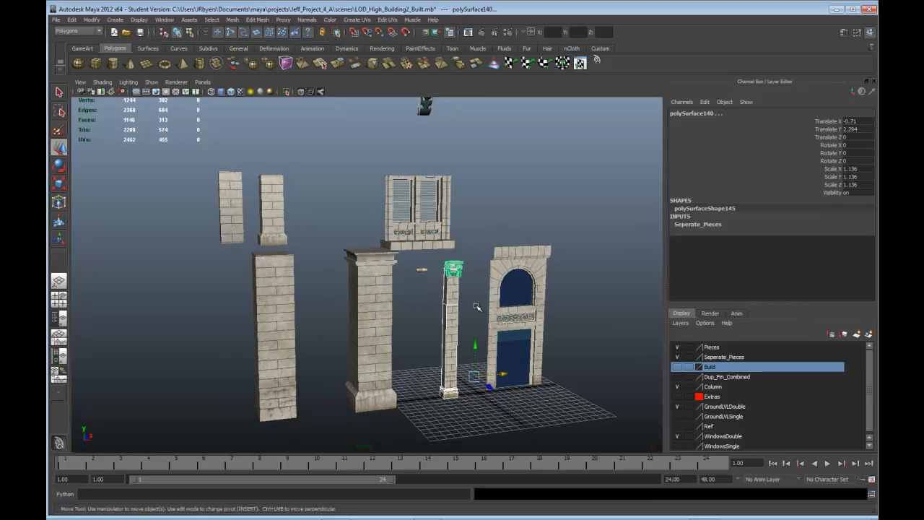
pyautogui.press('space')
pyautogui.click(422, 345)
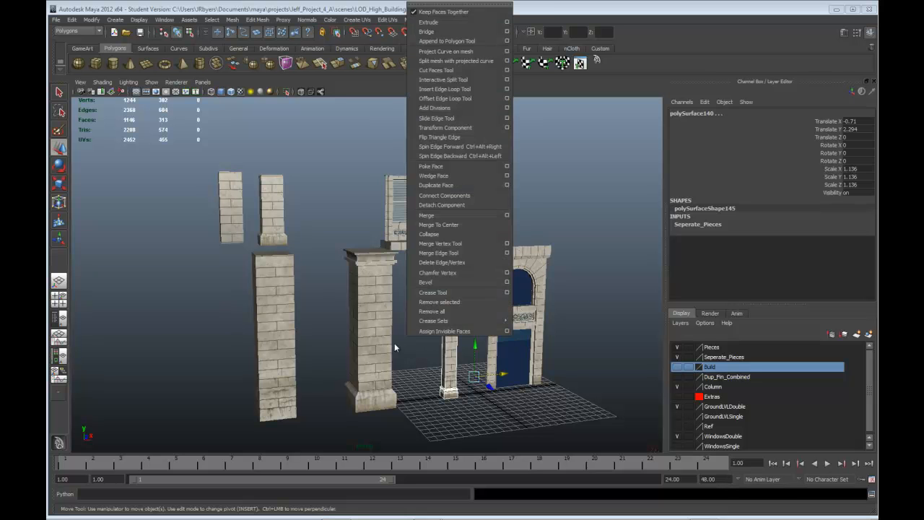
pyautogui.click(393, 342)
pyautogui.click(433, 146)
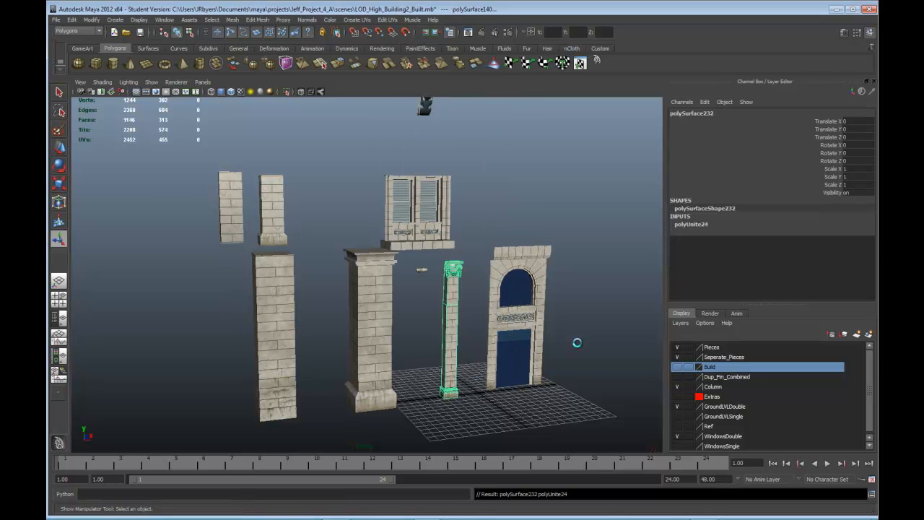
pyautogui.scroll(3, 499, 268)
pyautogui.scroll(-3, 520, 308)
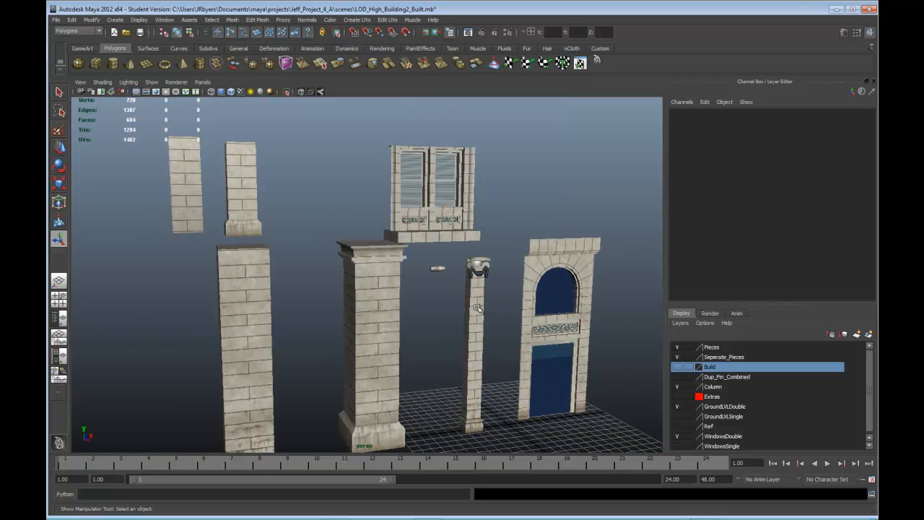
# - Move the small scroll ornament above the doorway arch, to about 11.184 in Translate X
pyautogui.click(438, 268)
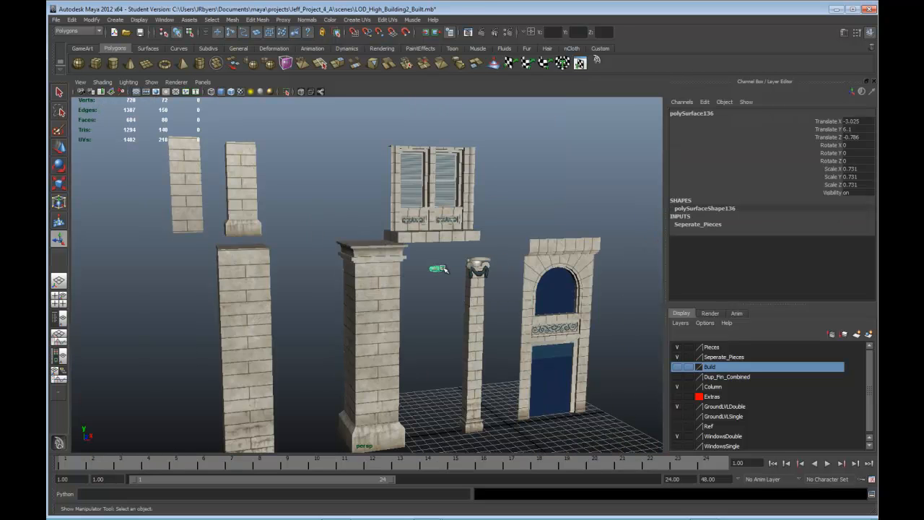
pyautogui.press('w')
pyautogui.moveTo(466, 265); pyautogui.dragTo(588, 264)
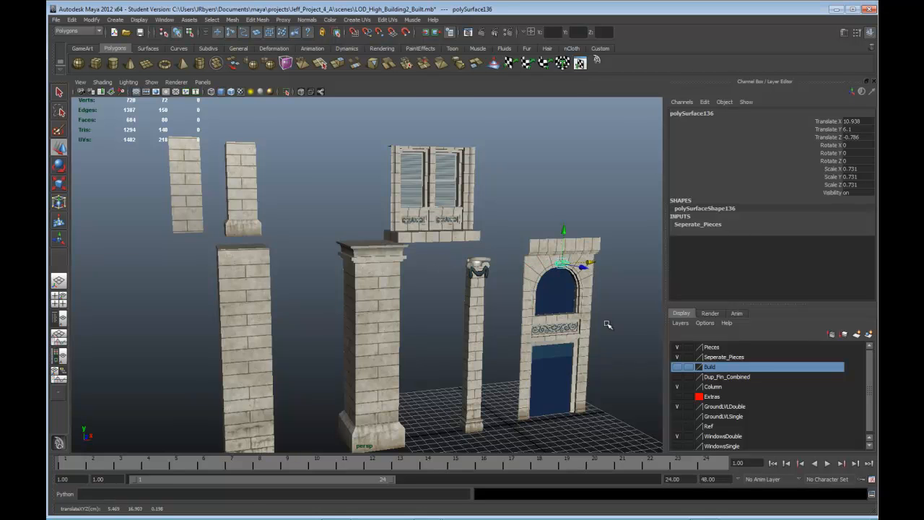
pyautogui.press('space')
pyautogui.press('space')
pyautogui.scroll(3, 470, 345)
pyautogui.keyDown('alt'); pyautogui.moveTo(469, 345); pyautogui.dragTo(291, 286, button='middle'); pyautogui.keyUp('alt')
pyautogui.keyDown('alt'); pyautogui.moveTo(571, 339); pyautogui.dragTo(366, 277, button='middle'); pyautogui.keyUp('alt')
pyautogui.scroll(5, 387, 280)
pyautogui.moveTo(493, 240); pyautogui.dragTo(510, 232)
# - Examine how the scroll ornament sits above the doorway arch from close up in the perspective view
pyautogui.press('space')
pyautogui.press('space')
pyautogui.keyDown('alt'); pyautogui.moveTo(541, 324); pyautogui.dragTo(427, 346); pyautogui.keyUp('alt')
pyautogui.press('f')
pyautogui.scroll(-5, 442, 316)
pyautogui.keyDown('alt'); pyautogui.moveTo(441, 315); pyautogui.dragTo(526, 285, button='middle'); pyautogui.keyUp('alt')
pyautogui.scroll(-3, 502, 289)
pyautogui.scroll(3, 479, 302)
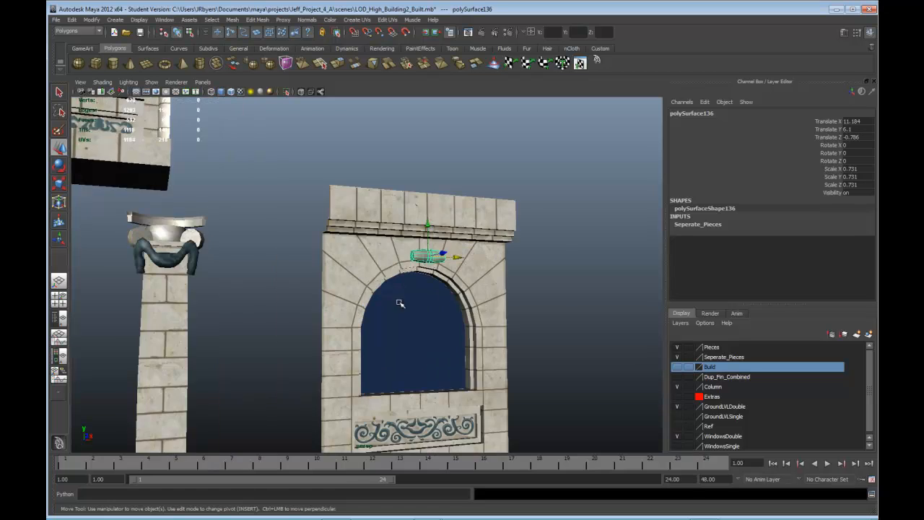
pyautogui.moveTo(514, 288); pyautogui.dragTo(270, 290)
pyautogui.scroll(-3, 270, 289)
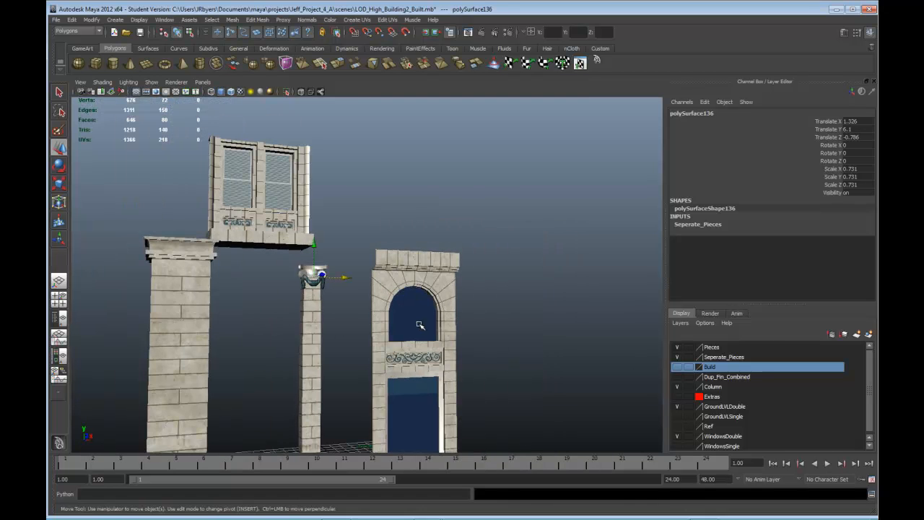
pyautogui.hotkey('ctrl', 'z')
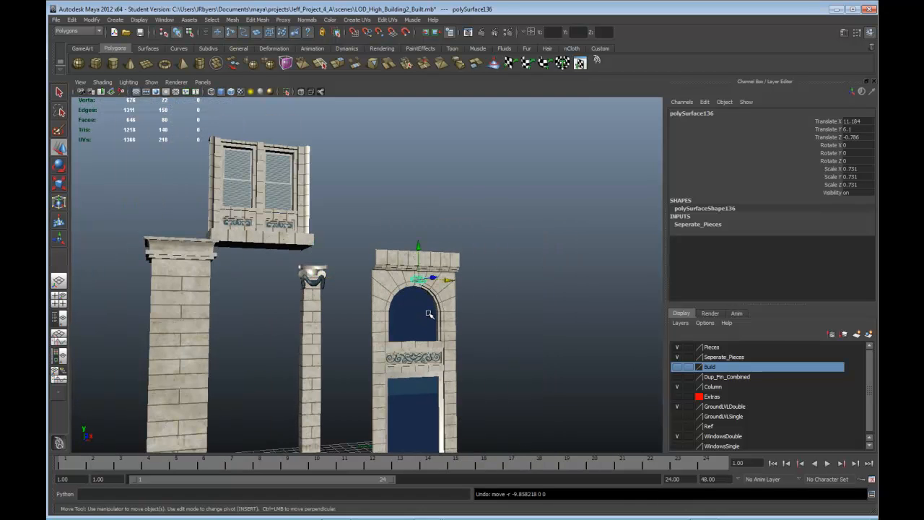
# - Move the scroll ornament off the doorway into the gap between the wide pillar and the slim column
pyautogui.scroll(2, 429, 314)
pyautogui.moveTo(464, 282); pyautogui.dragTo(260, 279)
pyautogui.scroll(-2, 327, 306)
# - Move the shuttered window piece off its ledge to above the arched doorway, at about 4.541 in Translate X
pyautogui.click(323, 301)
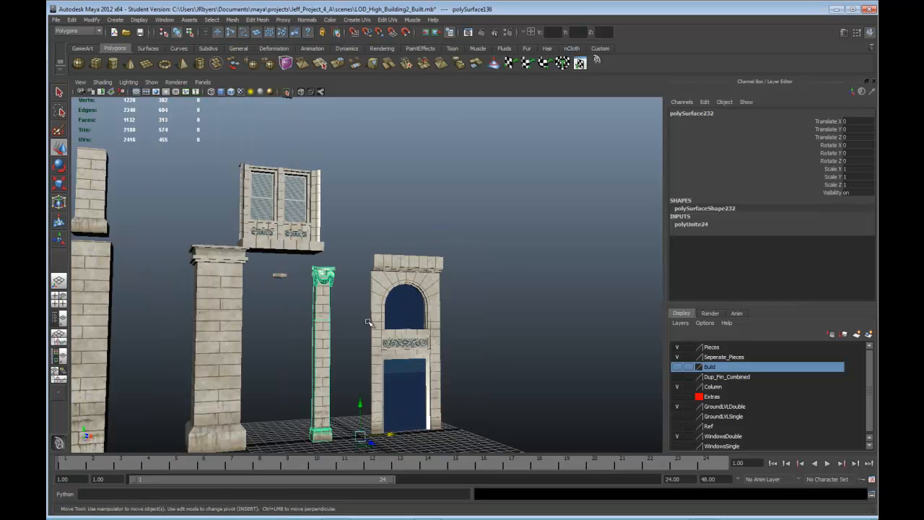
pyautogui.scroll(-3, 323, 302)
pyautogui.keyDown('alt'); pyautogui.moveTo(323, 302); pyautogui.dragTo(316, 341); pyautogui.keyUp('alt')
pyautogui.click(262, 339)
pyautogui.scroll(3, 316, 338)
pyautogui.keyDown('alt'); pyautogui.moveTo(291, 275); pyautogui.dragTo(345, 286, button='middle'); pyautogui.keyUp('alt')
pyautogui.click(322, 299)
pyautogui.keyDown('alt'); pyautogui.moveTo(321, 299); pyautogui.dragTo(349, 270); pyautogui.keyUp('alt')
pyautogui.keyDown('alt'); pyautogui.moveTo(350, 270); pyautogui.dragTo(325, 305, button='middle'); pyautogui.keyUp('alt')
pyautogui.click(325, 303)
pyautogui.moveTo(318, 289); pyautogui.dragTo(426, 397)
pyautogui.keyDown('alt'); pyautogui.moveTo(426, 397); pyautogui.dragTo(324, 242, button='middle'); pyautogui.keyUp('alt')
pyautogui.keyDown('alt'); pyautogui.moveTo(323, 242); pyautogui.dragTo(291, 202); pyautogui.keyUp('alt')
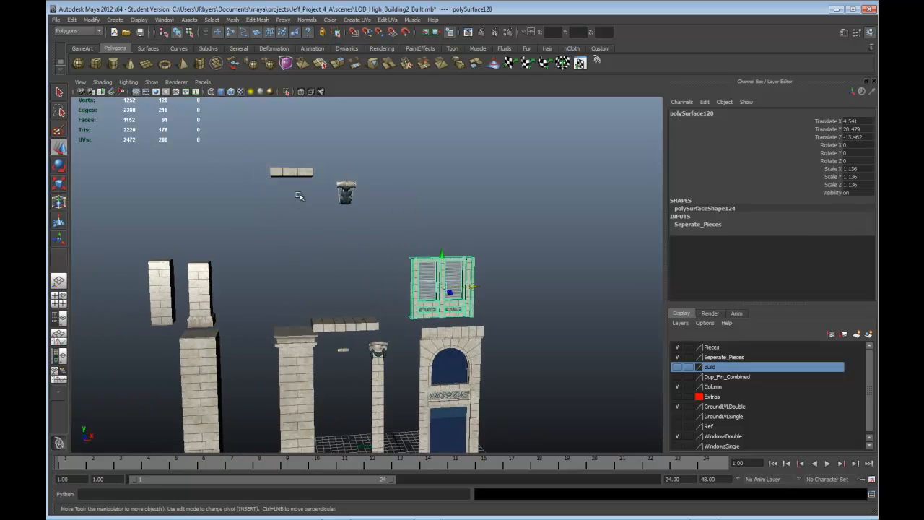
# - Lower the floating stone block and the floating capital to the window's level, the capital to about 8.698 in Translate Y
pyautogui.click(291, 175)
pyautogui.moveTo(295, 140); pyautogui.dragTo(368, 245)
pyautogui.click(324, 202)
pyautogui.moveTo(322, 181); pyautogui.dragTo(286, 293)
pyautogui.keyDown('alt'); pyautogui.moveTo(307, 288); pyautogui.dragTo(340, 255, button='middle'); pyautogui.keyUp('alt')
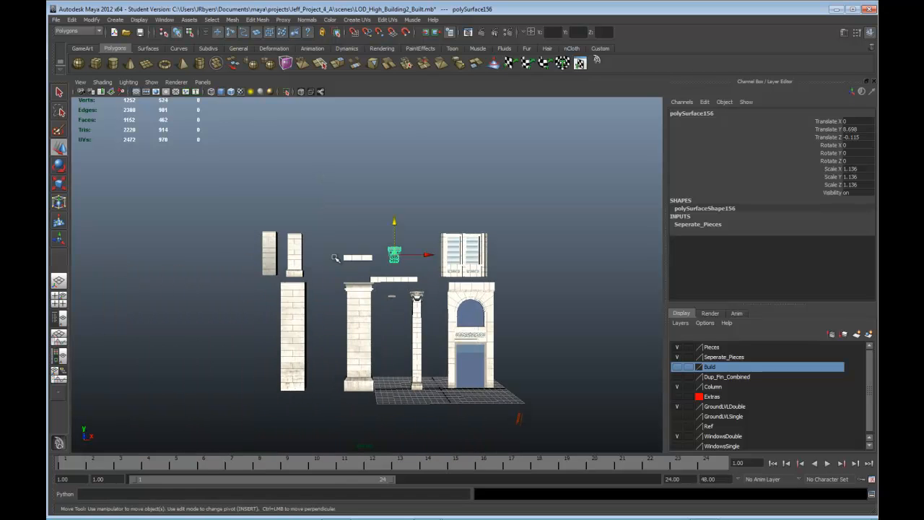
# - Select the arched doorway piece and examine it together with the separated pieces around it
pyautogui.scroll(5, 339, 254)
pyautogui.click(278, 249)
pyautogui.keyDown('alt'); pyautogui.moveTo(278, 250); pyautogui.dragTo(314, 299); pyautogui.keyUp('alt')
pyautogui.keyDown('alt'); pyautogui.moveTo(500, 348); pyautogui.dragTo(447, 328, button='middle'); pyautogui.keyUp('alt')
pyautogui.keyDown('alt'); pyautogui.moveTo(447, 327); pyautogui.dragTo(396, 296); pyautogui.keyUp('alt')
pyautogui.keyDown('alt'); pyautogui.moveTo(505, 336); pyautogui.dragTo(390, 313, button='middle'); pyautogui.keyUp('alt')
pyautogui.keyDown('alt'); pyautogui.moveTo(390, 313); pyautogui.dragTo(405, 267); pyautogui.keyUp('alt')
pyautogui.click(432, 324)
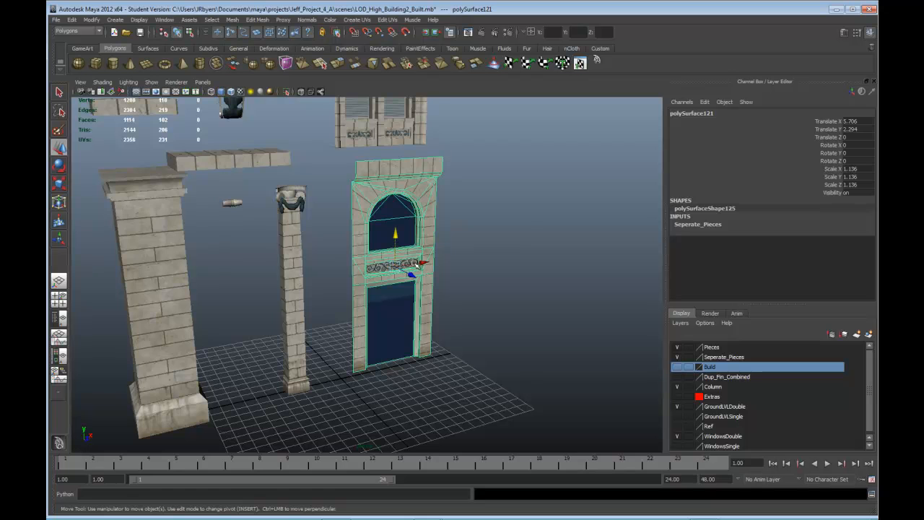
pyautogui.scroll(-2, 416, 265)
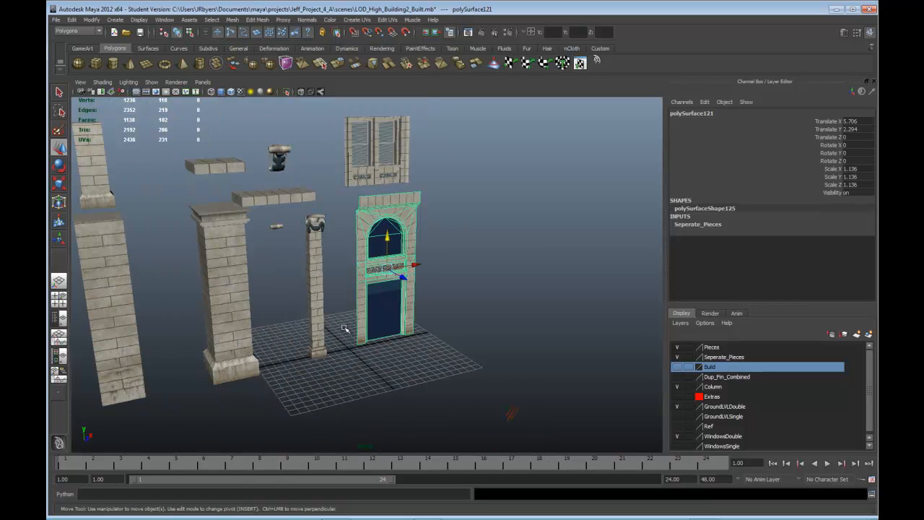
pyautogui.scroll(-1, 349, 275)
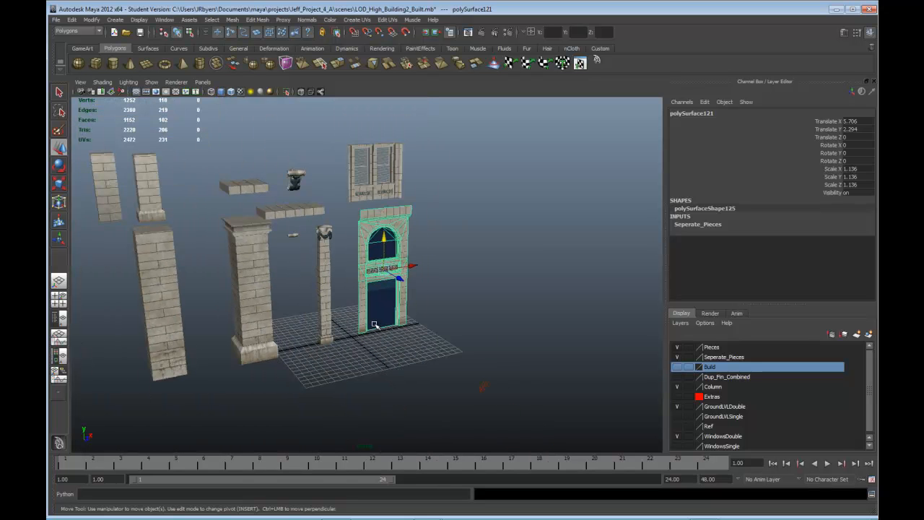
pyautogui.scroll(3, 458, 308)
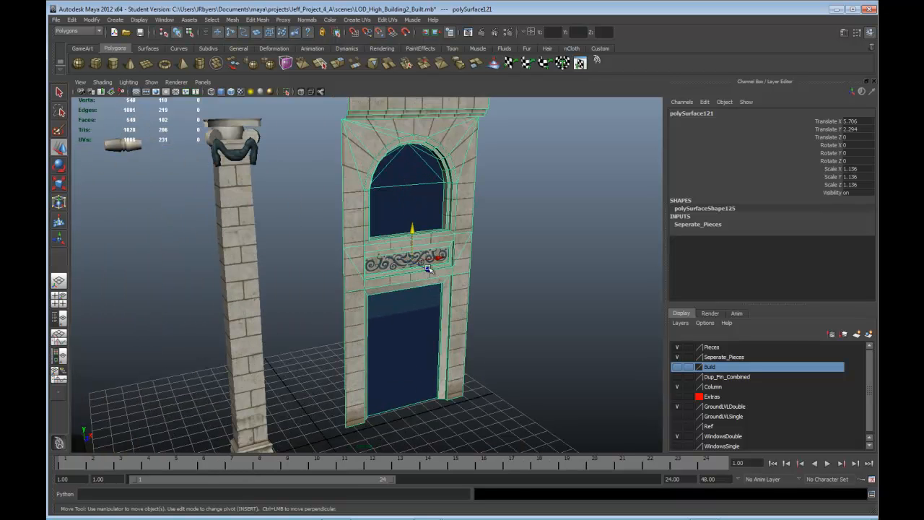
# - Relocate the arched doorway's pivot to its lower front corner at ground level, leaving the doorway itself in place
pyautogui.moveTo(411, 260); pyautogui.dragTo(363, 402)
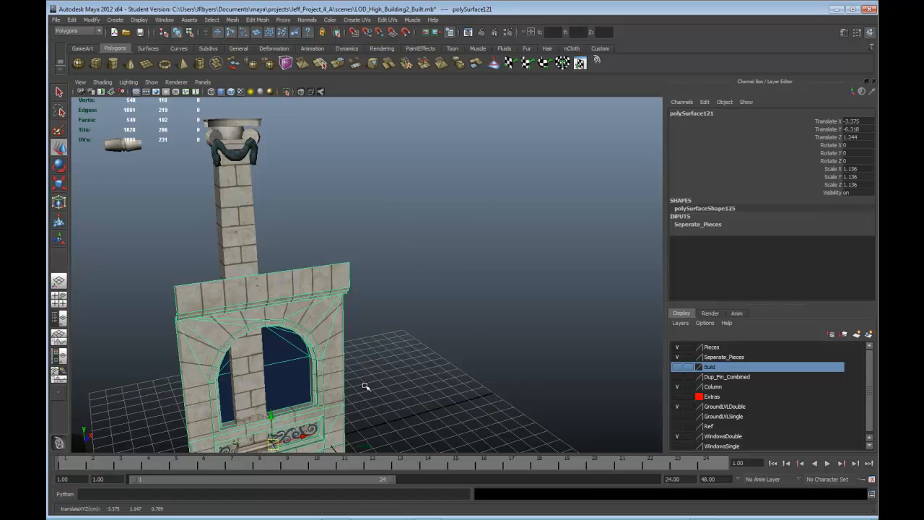
pyautogui.hotkey('ctrl', 'z')
pyautogui.press('Insert')
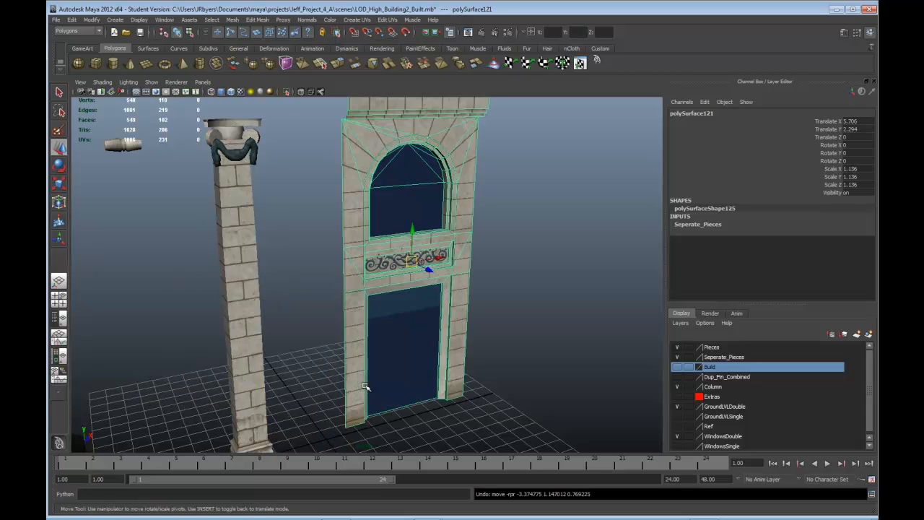
pyautogui.moveTo(413, 260); pyautogui.dragTo(346, 425)
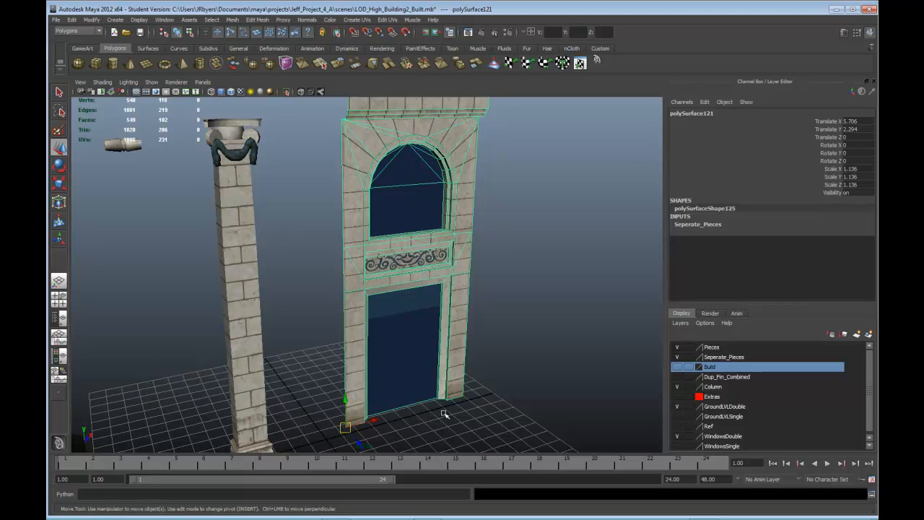
# - Relocate the slim column's pivot to the lower front corner of its base
pyautogui.keyDown('alt'); pyautogui.moveTo(432, 432); pyautogui.dragTo(385, 310); pyautogui.keyUp('alt')
pyautogui.keyDown('alt'); pyautogui.moveTo(385, 311); pyautogui.dragTo(416, 351, button='middle'); pyautogui.keyUp('alt')
pyautogui.click(385, 316)
pyautogui.scroll(-3, 431, 336)
pyautogui.keyDown('alt'); pyautogui.moveTo(417, 296); pyautogui.dragTo(416, 332, button='middle'); pyautogui.keyUp('alt')
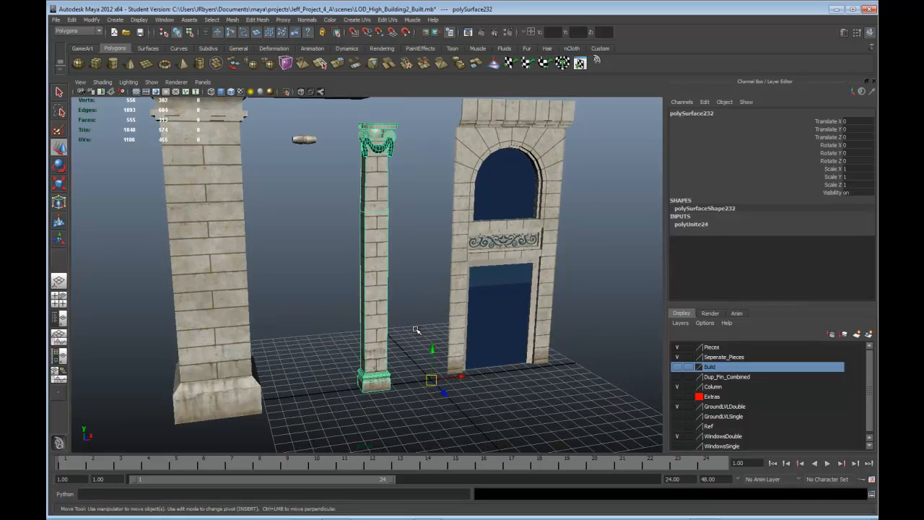
pyautogui.press('Insert')
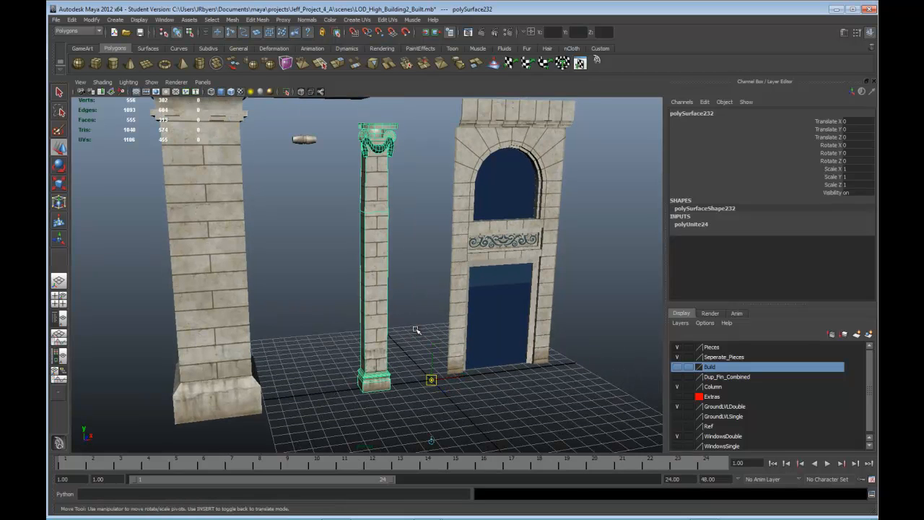
pyautogui.moveTo(432, 378); pyautogui.dragTo(363, 394)
# - Relocate the wide pillar's pivot to the lower front corner of its base
pyautogui.keyDown('alt'); pyautogui.moveTo(428, 400); pyautogui.dragTo(469, 358); pyautogui.keyUp('alt')
pyautogui.keyDown('alt'); pyautogui.moveTo(469, 359); pyautogui.dragTo(437, 345, button='right'); pyautogui.keyUp('alt')
pyautogui.click(409, 326)
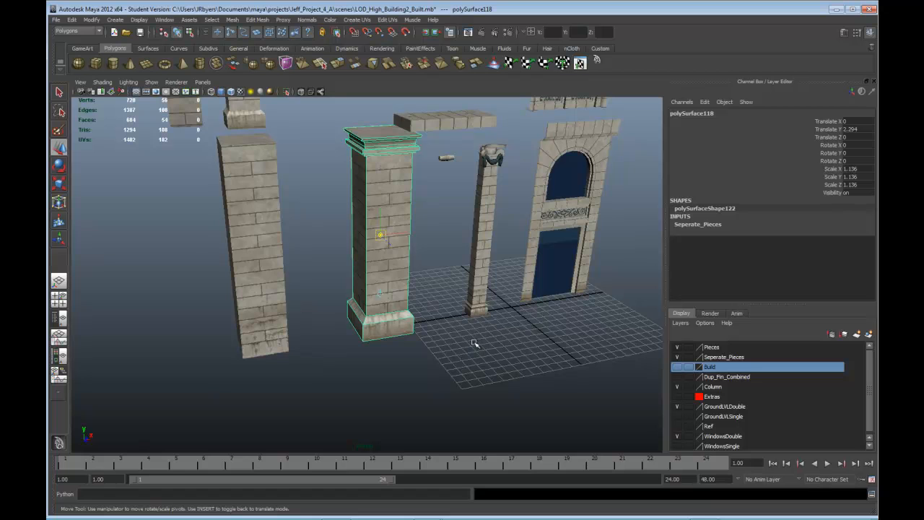
pyautogui.click(475, 290)
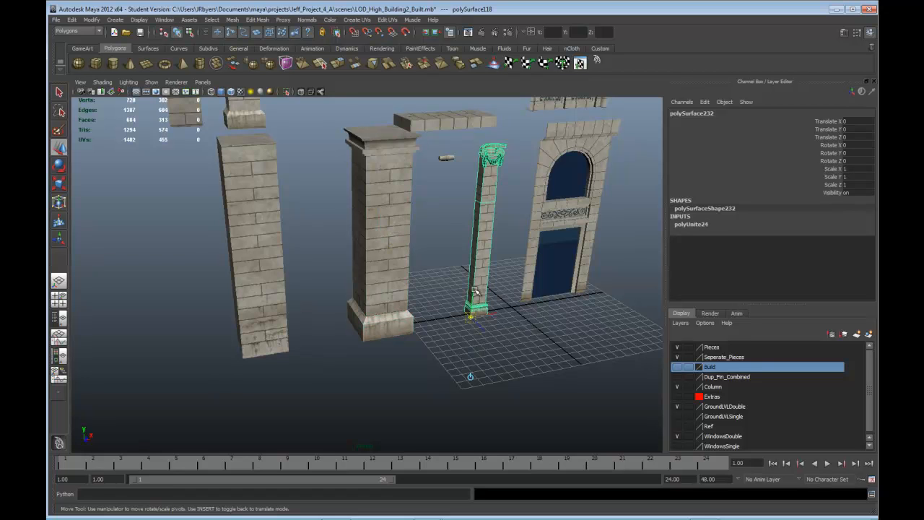
pyautogui.press('Insert')
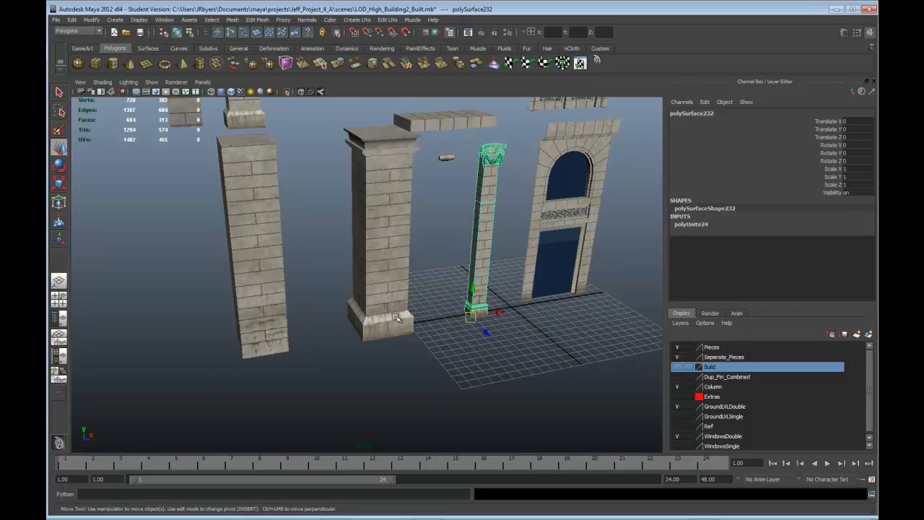
pyautogui.click(395, 316)
pyautogui.press('Insert')
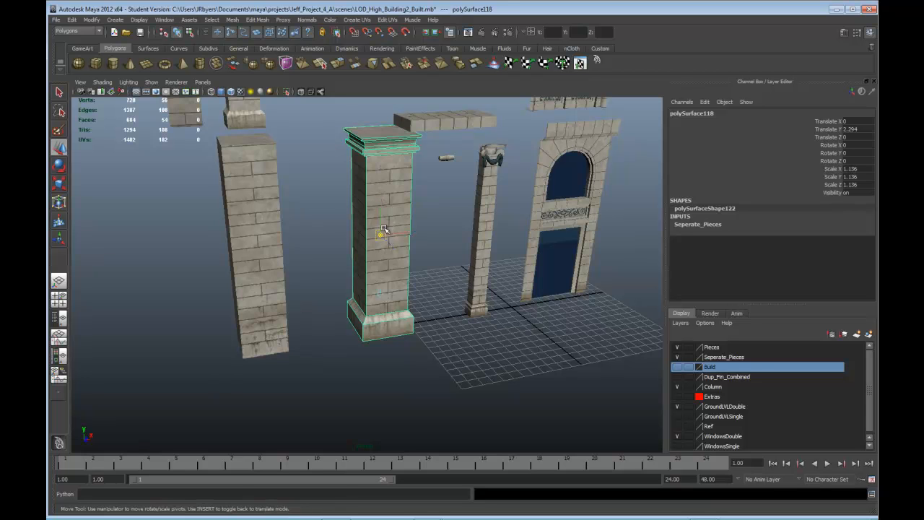
pyautogui.moveTo(376, 249); pyautogui.dragTo(376, 343, button='middle')
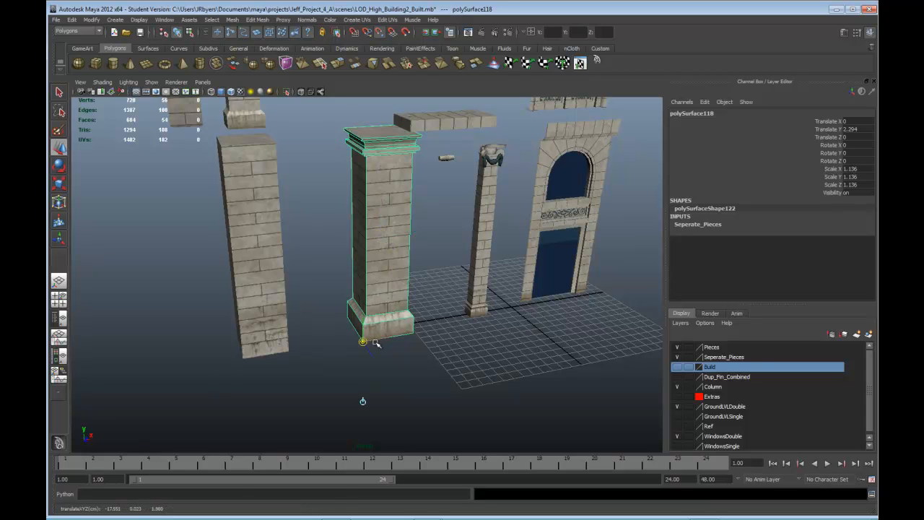
pyautogui.press('Insert')
# - Relocate the pivots of the tall plain pillar and the two short upper pillars to their lower front corners
pyautogui.click(277, 341)
pyautogui.press('Insert')
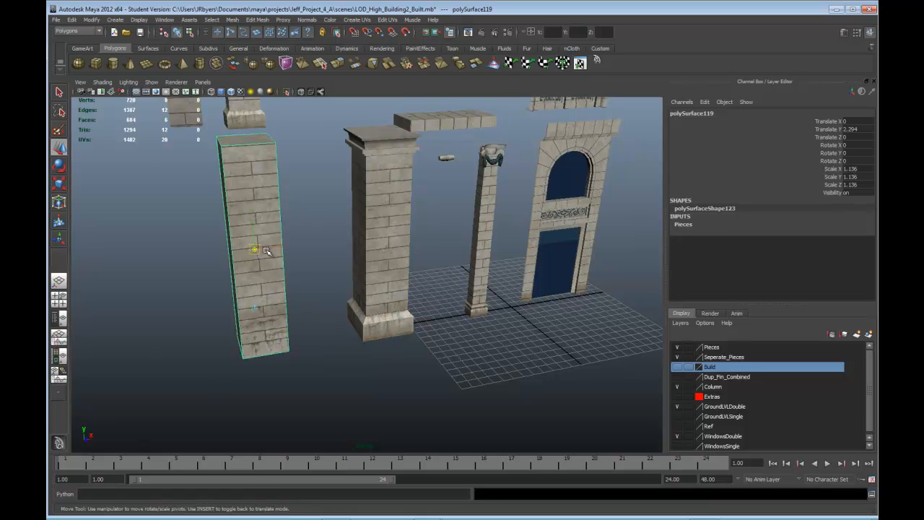
pyautogui.moveTo(254, 251); pyautogui.dragTo(245, 358, button='middle')
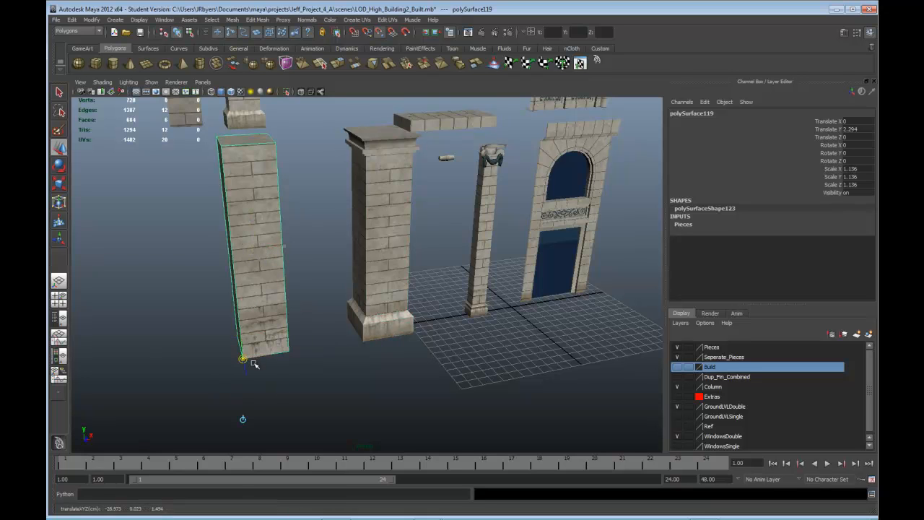
pyautogui.keyDown('alt'); pyautogui.moveTo(330, 247); pyautogui.dragTo(374, 381); pyautogui.keyUp('alt')
pyautogui.click(301, 280)
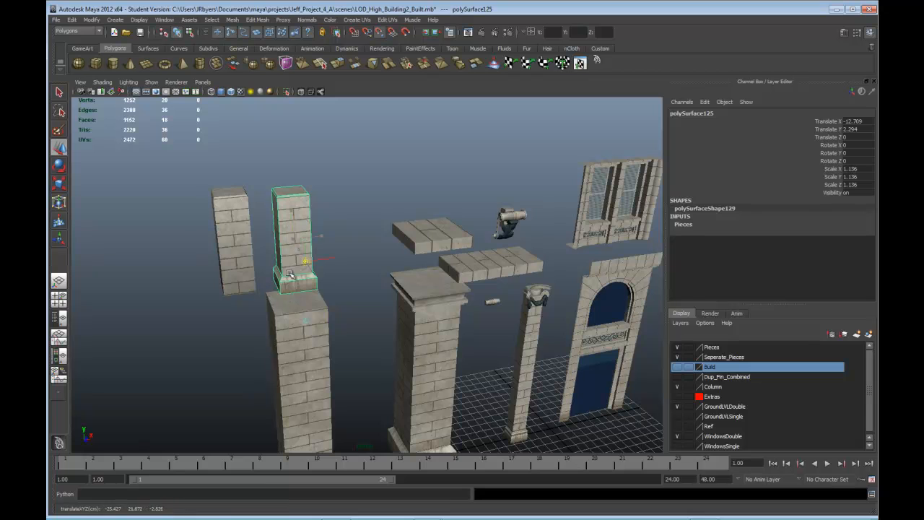
pyautogui.click(241, 291)
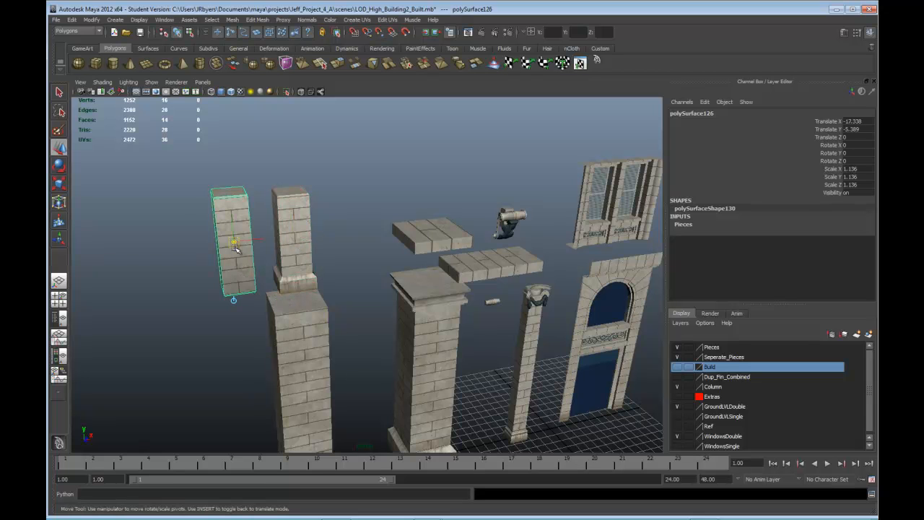
# - Relocate the pivots of the two flat stone slabs and the shuttered window to their lower front corners
pyautogui.click(420, 247)
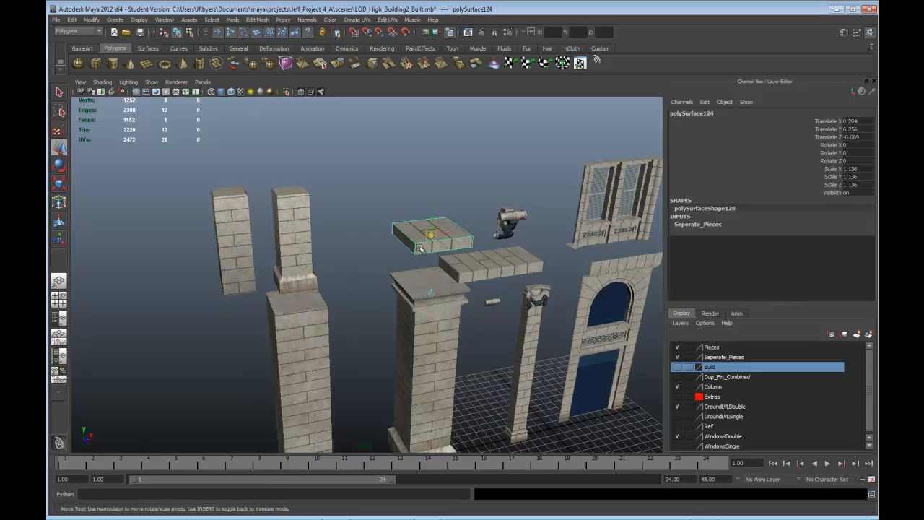
pyautogui.moveTo(431, 235); pyautogui.dragTo(416, 254)
pyautogui.click(475, 268)
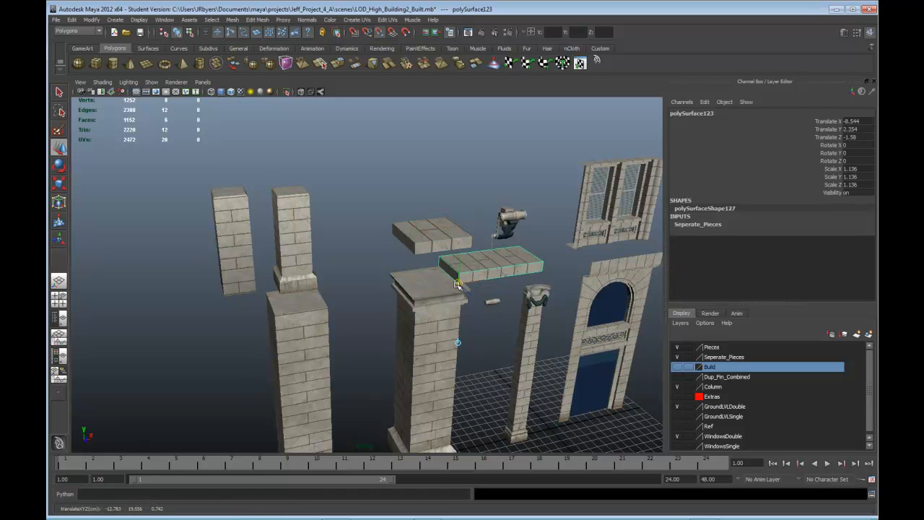
pyautogui.click(594, 242)
pyautogui.moveTo(615, 204); pyautogui.dragTo(576, 252)
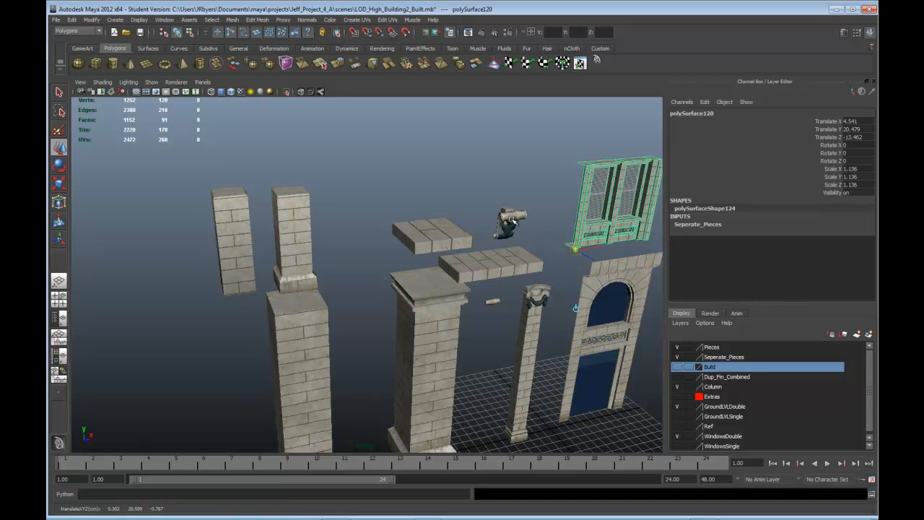
# - Relocate the floating capital's pivot to the upper back corner of its stone block
pyautogui.click(511, 223)
pyautogui.moveTo(503, 287)
pyautogui.mouseDown(button='middle')
pyautogui.moveTo(499, 296)
pyautogui.moveTo(498, 283)
pyautogui.mouseUp(button='middle')
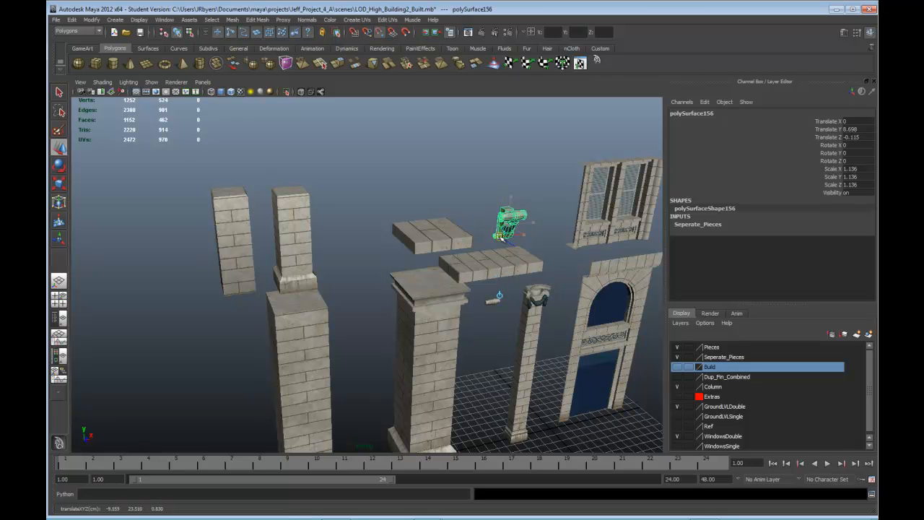
pyautogui.scroll(3, 496, 286)
pyautogui.keyDown('alt'); pyautogui.moveTo(493, 287); pyautogui.dragTo(501, 229); pyautogui.keyUp('alt')
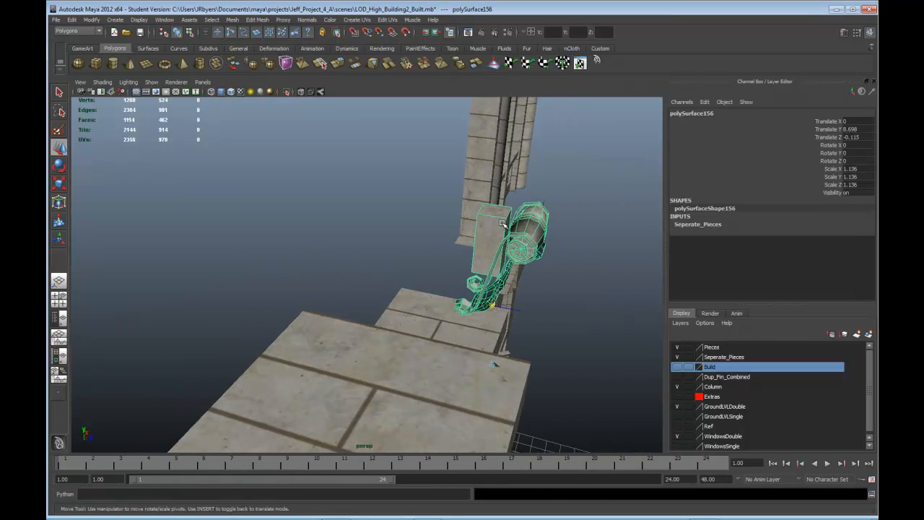
pyautogui.moveTo(493, 307); pyautogui.dragTo(506, 217)
pyautogui.keyDown('alt'); pyautogui.moveTo(552, 251); pyautogui.dragTo(405, 236); pyautogui.keyUp('alt')
# - Select the small floating ornament and the other separated pieces in turn to check their pivot positions
pyautogui.click(388, 316)
pyautogui.press('Insert')
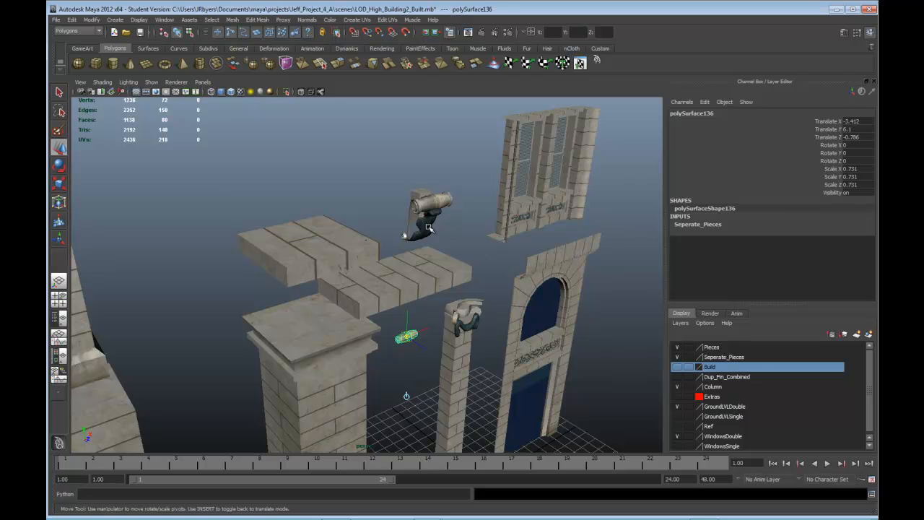
pyautogui.press('Insert')
pyautogui.scroll(-3, 434, 296)
pyautogui.click(348, 316)
pyautogui.scroll(-2, 348, 314)
pyautogui.click(293, 348)
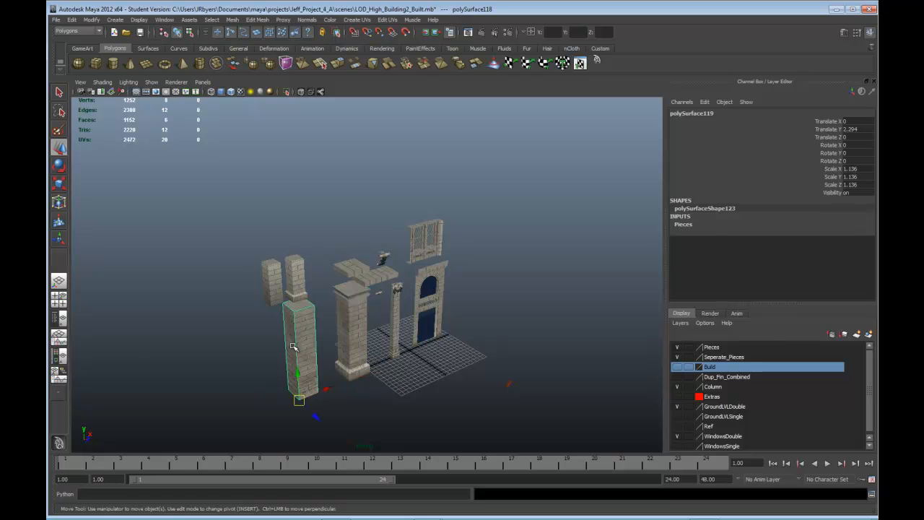
pyautogui.click(272, 283)
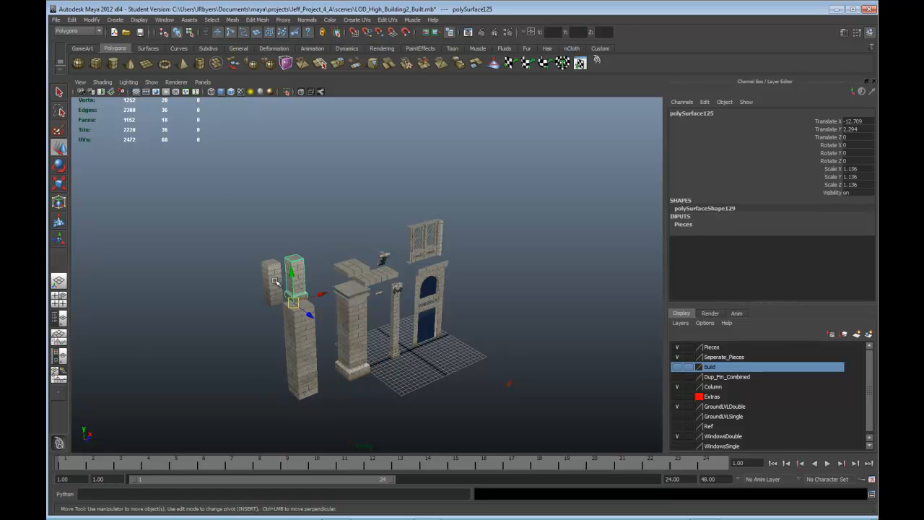
pyautogui.click(433, 246)
pyautogui.scroll(2, 461, 288)
pyautogui.click(408, 315)
pyautogui.click(385, 302)
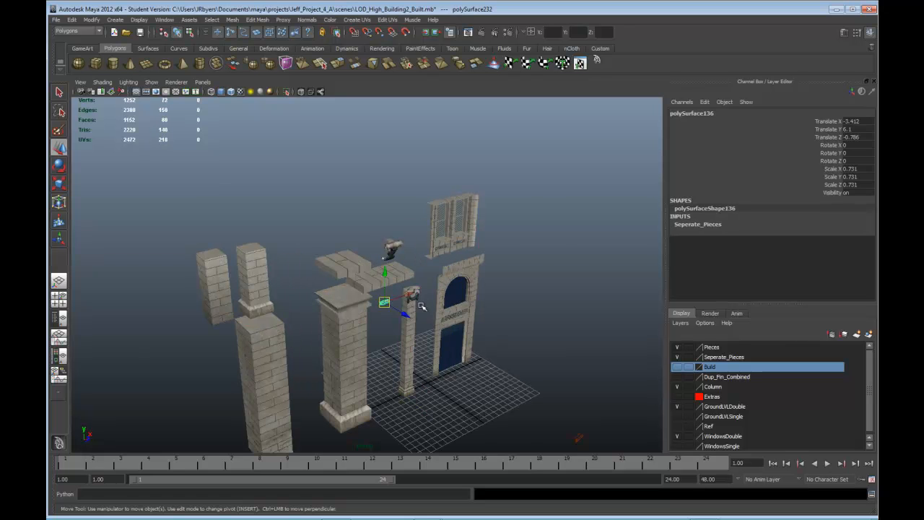
pyautogui.scroll(3, 404, 282)
# - Center the pivot of the floating capital
pyautogui.click(421, 230)
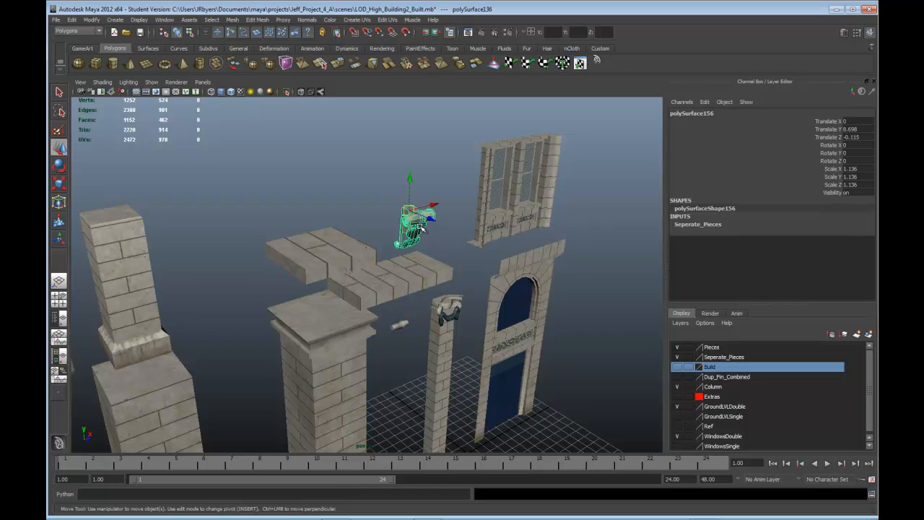
pyautogui.click(91, 19)
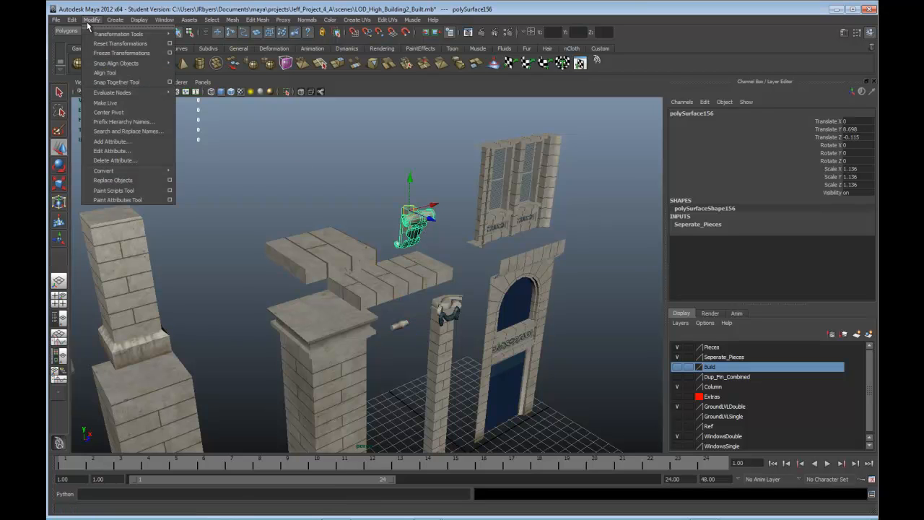
pyautogui.click(108, 113)
# - Try moving the arched doorway toward the slim column without snapping, then undo the move
pyautogui.keyDown('alt'); pyautogui.moveTo(568, 267); pyautogui.dragTo(517, 247); pyautogui.keyUp('alt')
pyautogui.keyDown('alt'); pyautogui.moveTo(386, 322); pyautogui.dragTo(449, 319); pyautogui.keyUp('alt')
pyautogui.click(419, 290)
pyautogui.click(318, 267)
pyautogui.keyDown('alt'); pyautogui.moveTo(318, 267); pyautogui.dragTo(376, 231); pyautogui.keyUp('alt')
pyautogui.scroll(6, 389, 217)
pyautogui.click(437, 273)
pyautogui.keyDown('alt'); pyautogui.moveTo(437, 273); pyautogui.dragTo(395, 338); pyautogui.keyUp('alt')
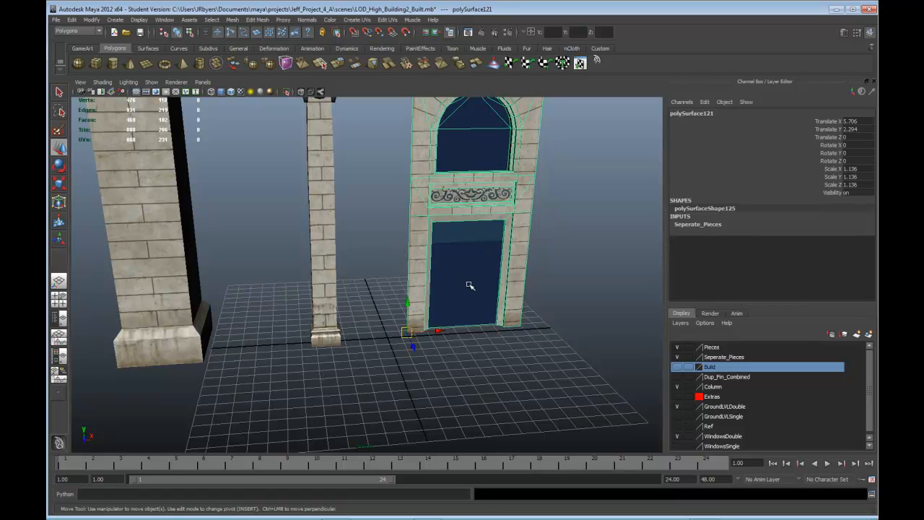
pyautogui.moveTo(407, 332); pyautogui.dragTo(474, 339)
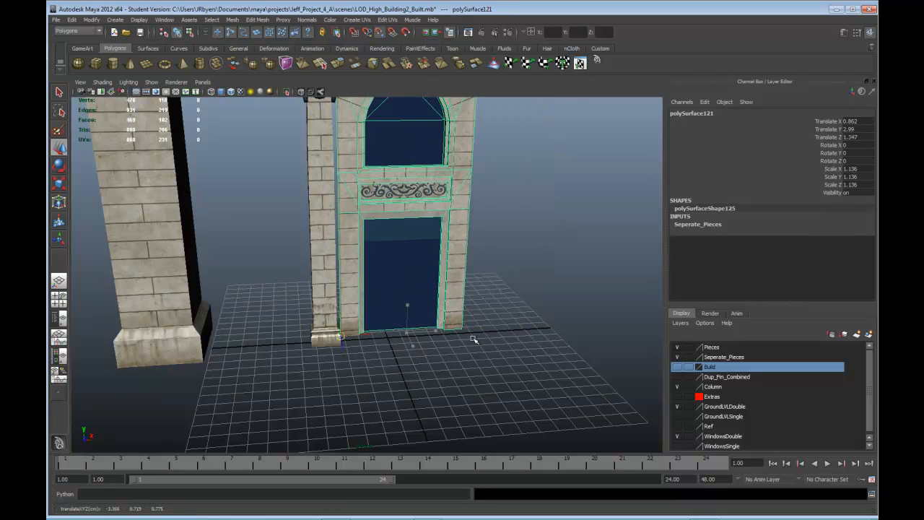
pyautogui.click(375, 333)
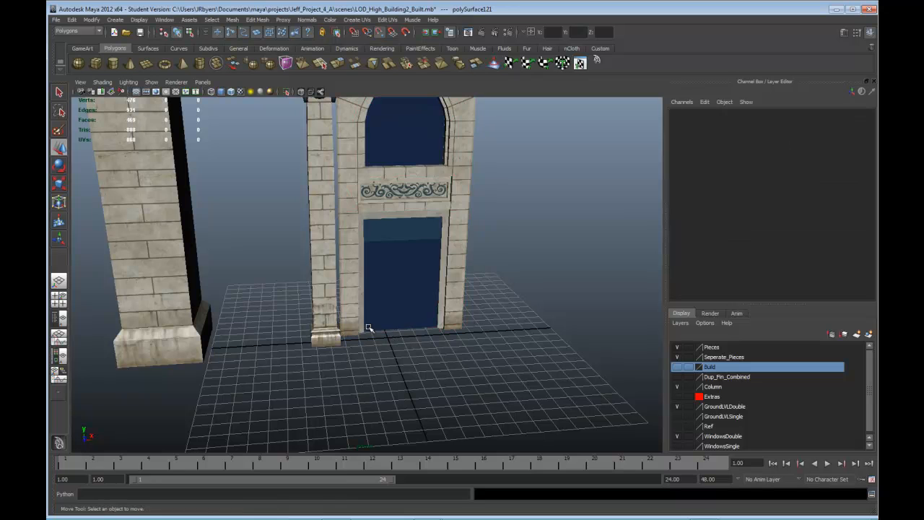
pyautogui.click(358, 319)
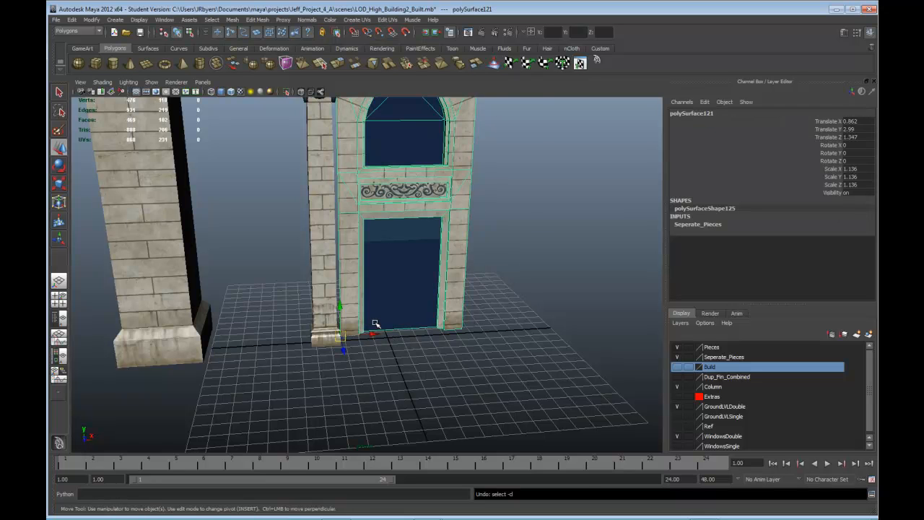
pyautogui.moveTo(373, 322); pyautogui.dragTo(441, 335)
# - Turn on grid snapping and snap the arched doorway's pivot corner to the grid center, at Translate X 4.228
pyautogui.scroll(3, 407, 332)
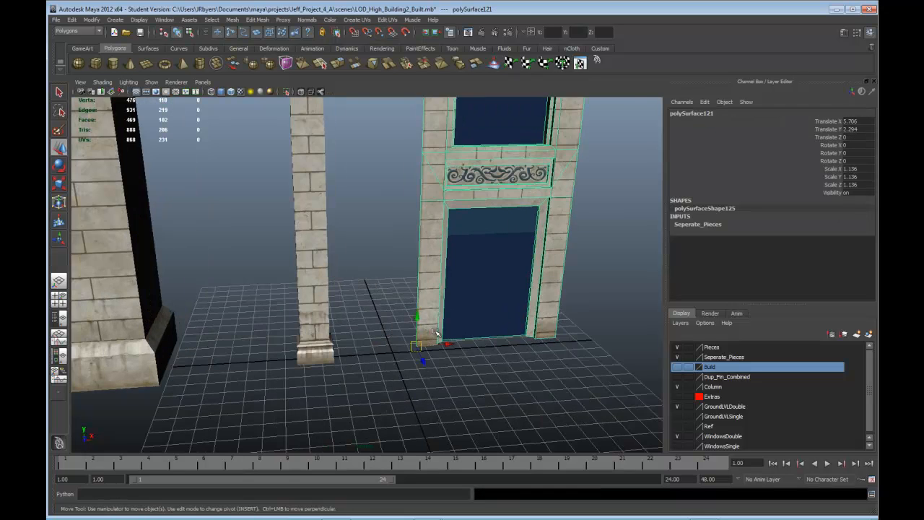
pyautogui.scroll(2, 456, 144)
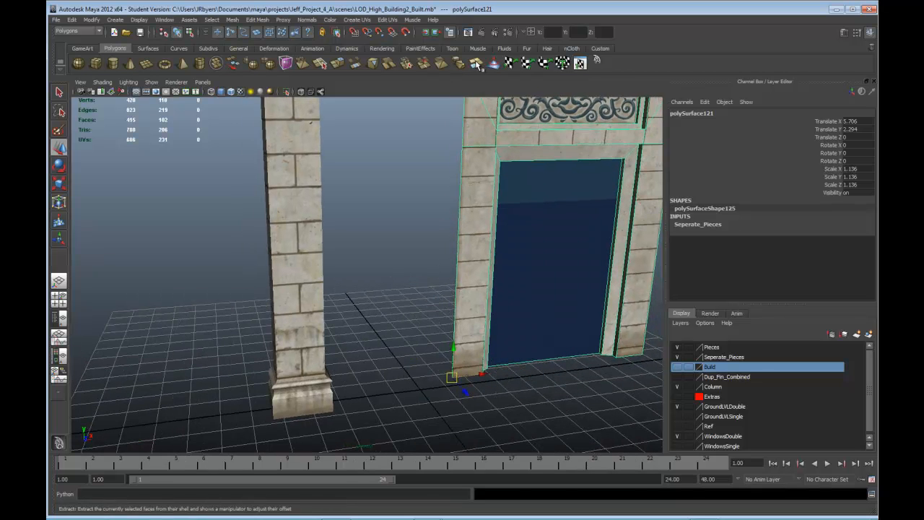
pyautogui.click(352, 34)
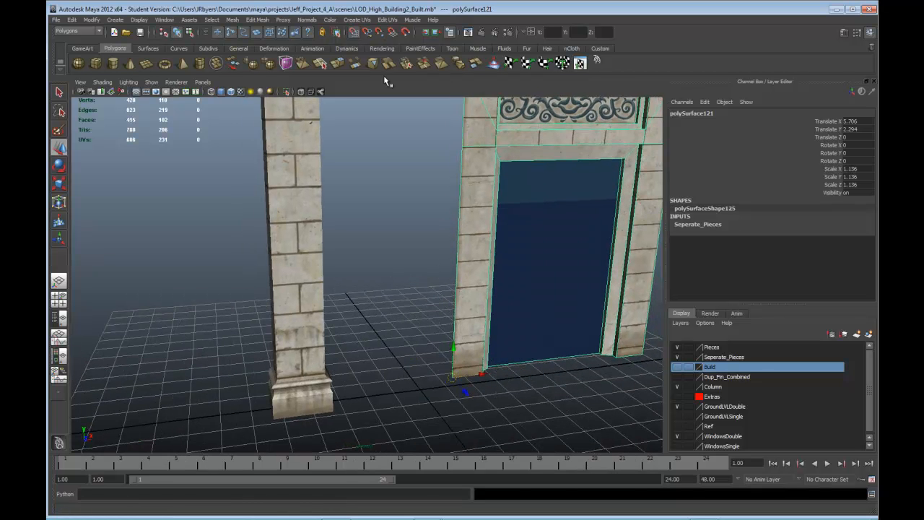
pyautogui.moveTo(452, 377); pyautogui.dragTo(364, 359)
pyautogui.scroll(-6, 473, 405)
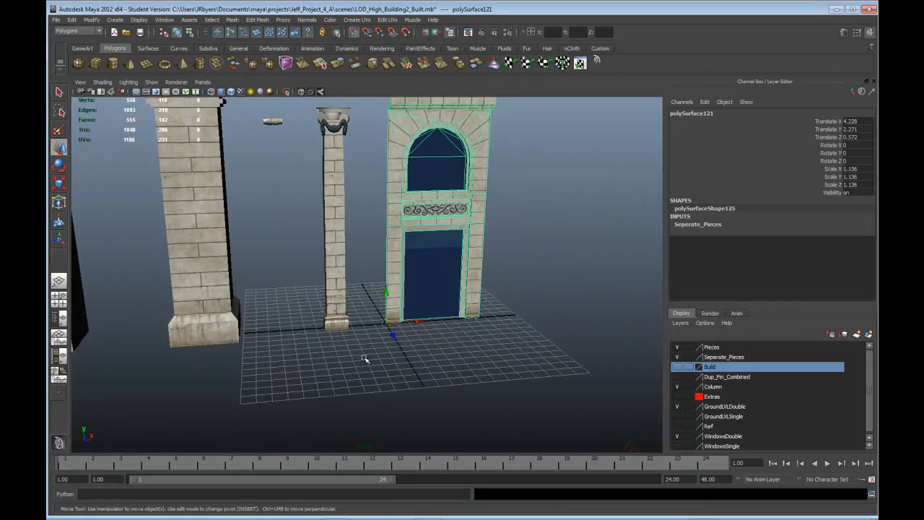
# - Snap the slim column's base corner to the grid center at the doorway's lower corner, at Translate X 5.35
pyautogui.click(345, 326)
pyautogui.scroll(5, 388, 351)
pyautogui.moveTo(291, 386); pyautogui.dragTo(407, 366)
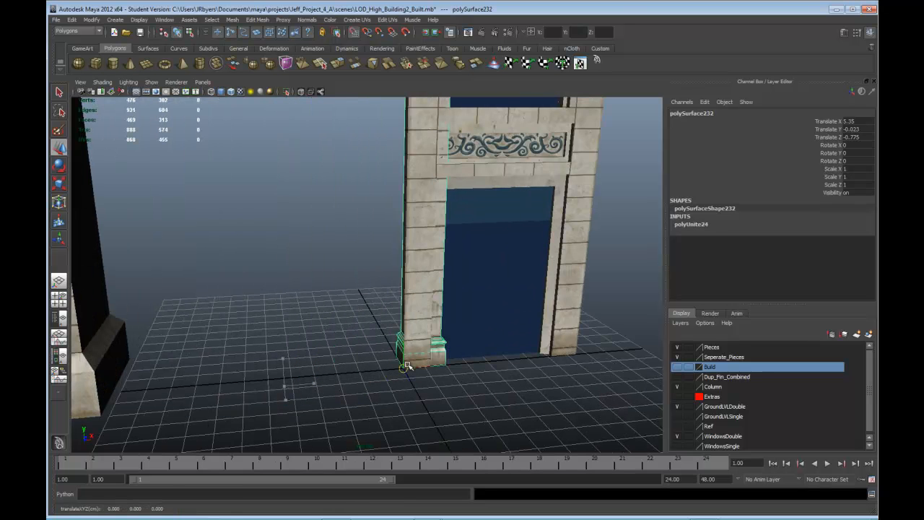
# - Snap the wide column with the flared base by its lower corner pivot to the grid center, at Translate X 17.551
pyautogui.scroll(-2, 371, 383)
pyautogui.scroll(-3, 361, 382)
pyautogui.click(224, 336)
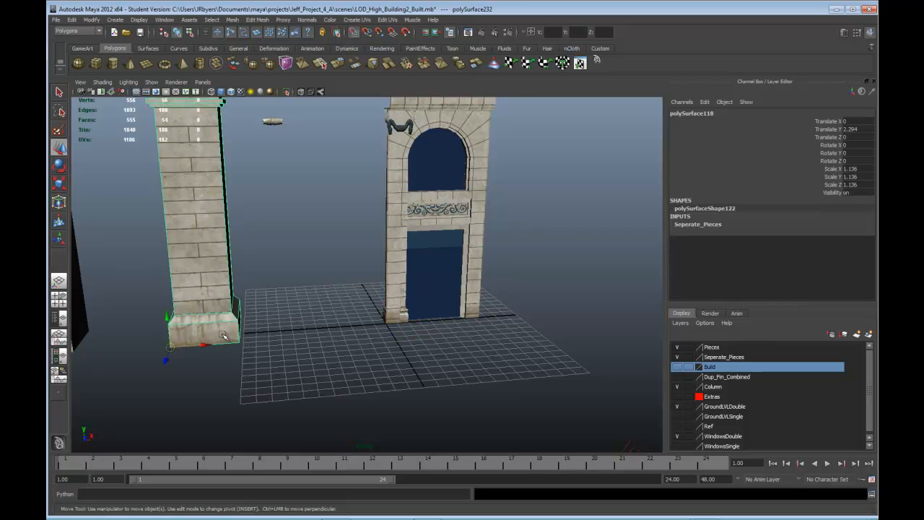
pyautogui.moveTo(224, 336); pyautogui.dragTo(429, 345)
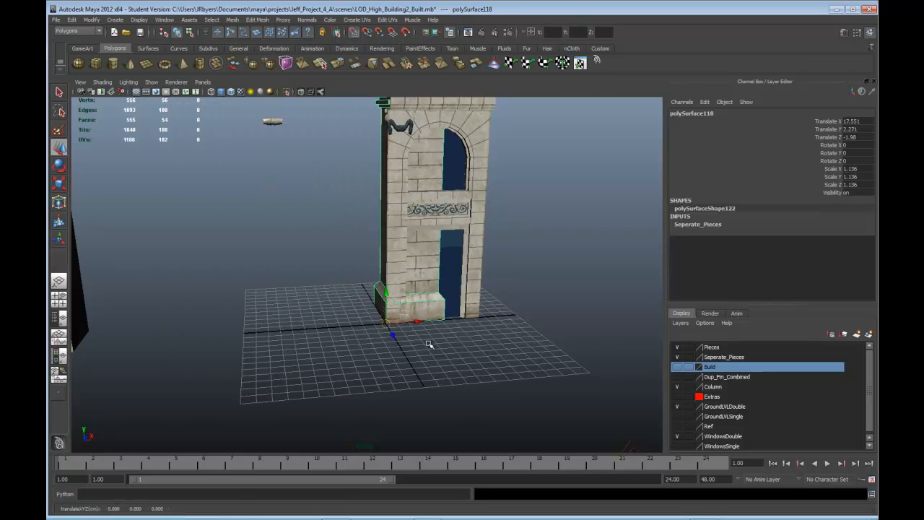
# - Snap the double-window piece above the doorway by its lower corner pivot to the grid center, at Translate X 4.239
pyautogui.scroll(2, 429, 344)
pyautogui.scroll(-4, 476, 353)
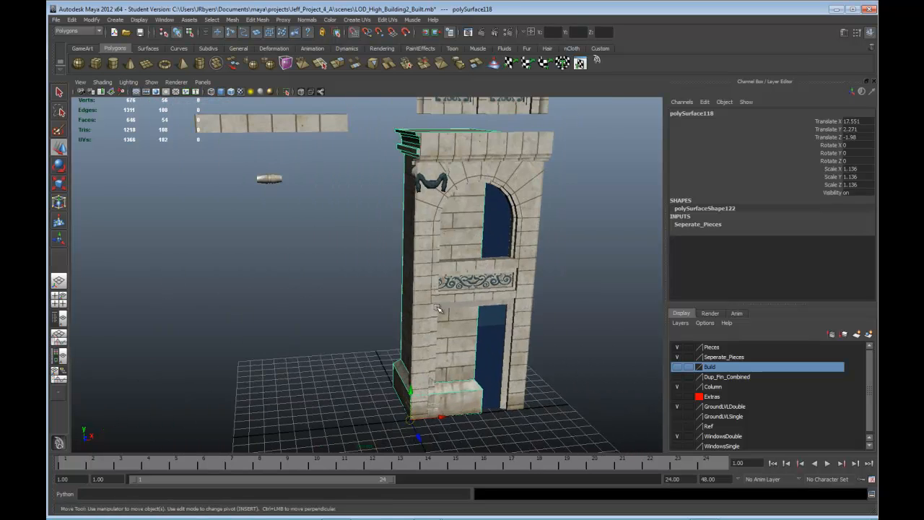
pyautogui.keyDown('alt'); pyautogui.moveTo(444, 315); pyautogui.dragTo(436, 338, button='middle'); pyautogui.keyUp('alt')
pyautogui.click(410, 185)
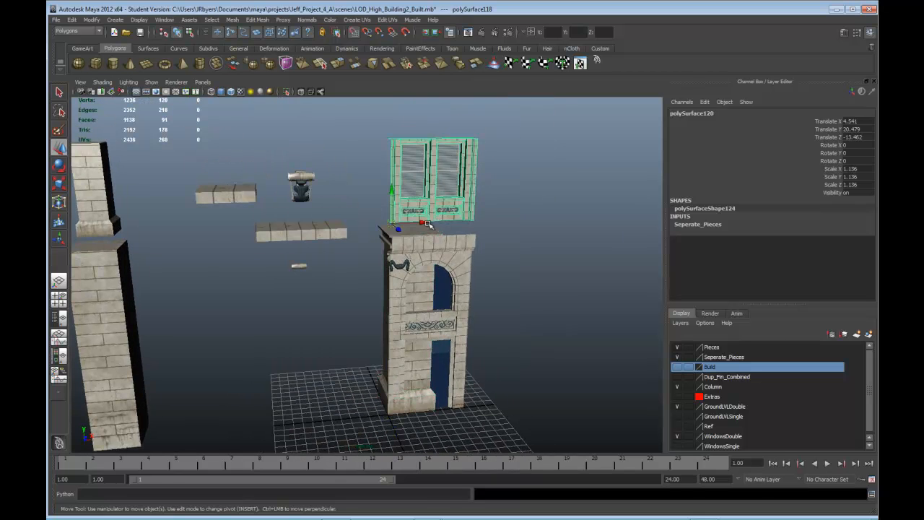
pyautogui.moveTo(396, 227); pyautogui.dragTo(388, 414)
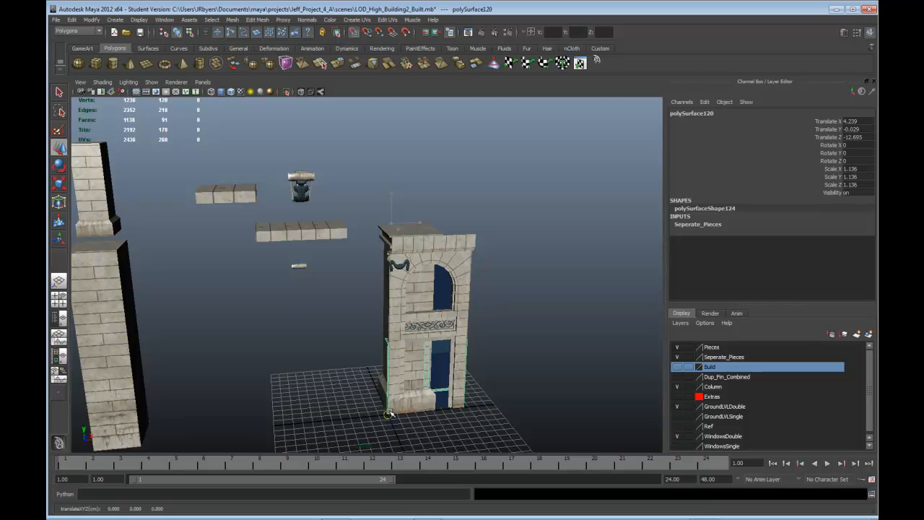
# - Snap the tall plain column without a base by its lower corner to the grid center, at Translate X 28.973
pyautogui.keyDown('alt'); pyautogui.moveTo(295, 268); pyautogui.dragTo(388, 228, button='middle'); pyautogui.keyUp('alt')
pyautogui.click(206, 318)
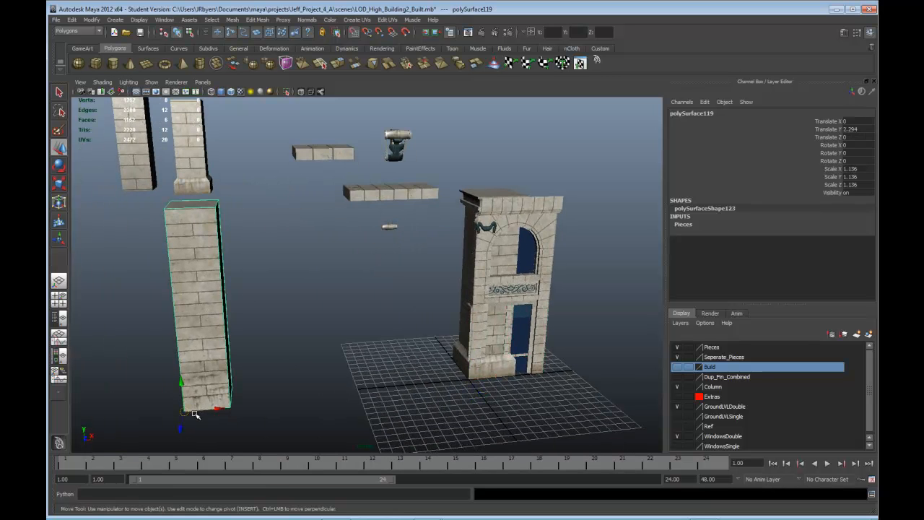
pyautogui.moveTo(194, 415); pyautogui.dragTo(468, 378)
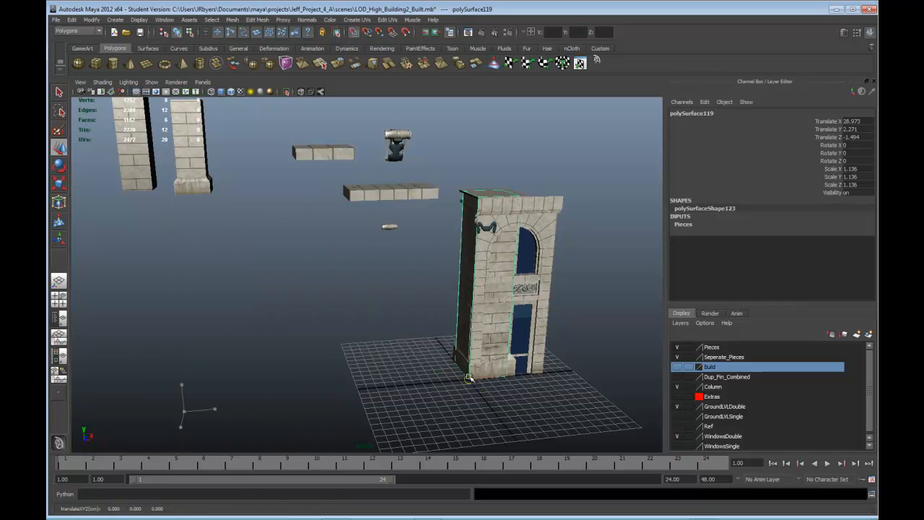
# - Snap the long and short ledge blocks by their corners to the grid center, at Translate X 4.239 and 17.831
pyautogui.click(351, 198)
pyautogui.moveTo(354, 201); pyautogui.dragTo(399, 241)
pyautogui.moveTo(417, 262); pyautogui.dragTo(453, 334, button='middle')
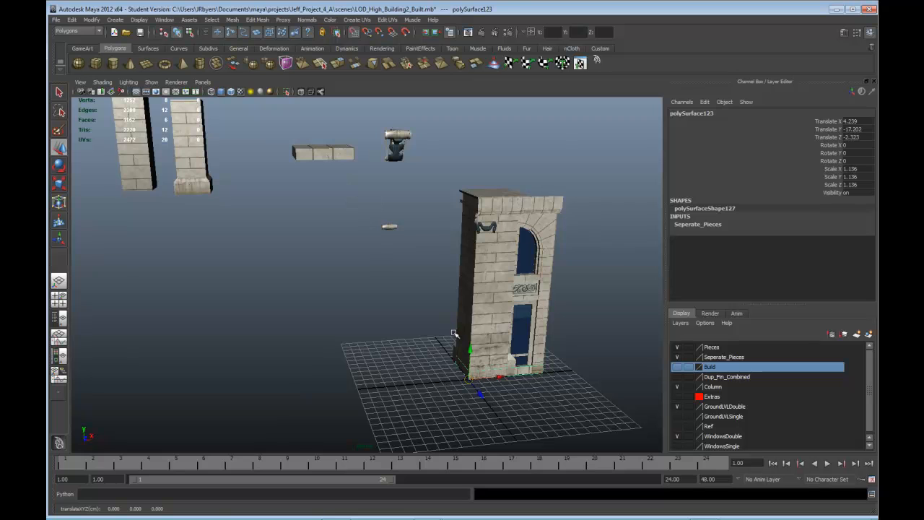
pyautogui.click(332, 150)
pyautogui.moveTo(300, 162); pyautogui.dragTo(473, 381, button='middle')
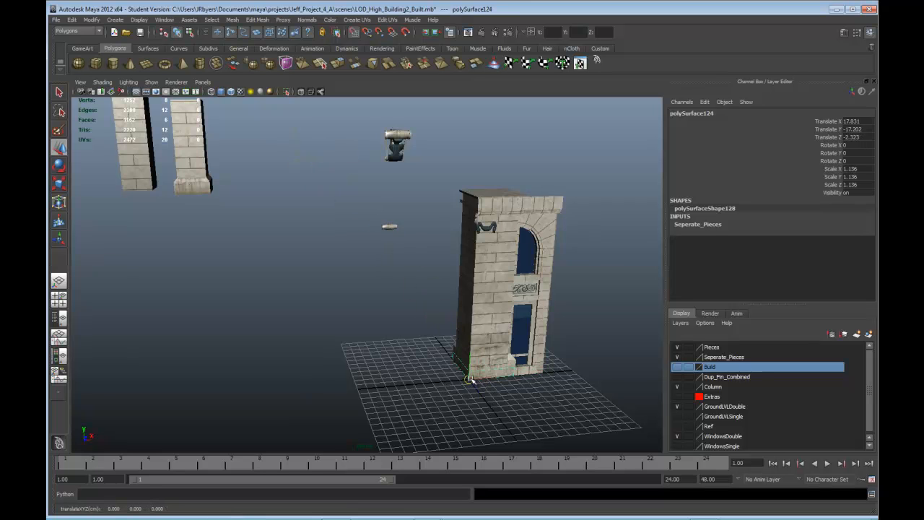
# - Snap the two remaining upper-storey columns and the small cylindrical trim piece to the grid center
pyautogui.click(187, 191)
pyautogui.moveTo(174, 196); pyautogui.dragTo(469, 379, button='middle')
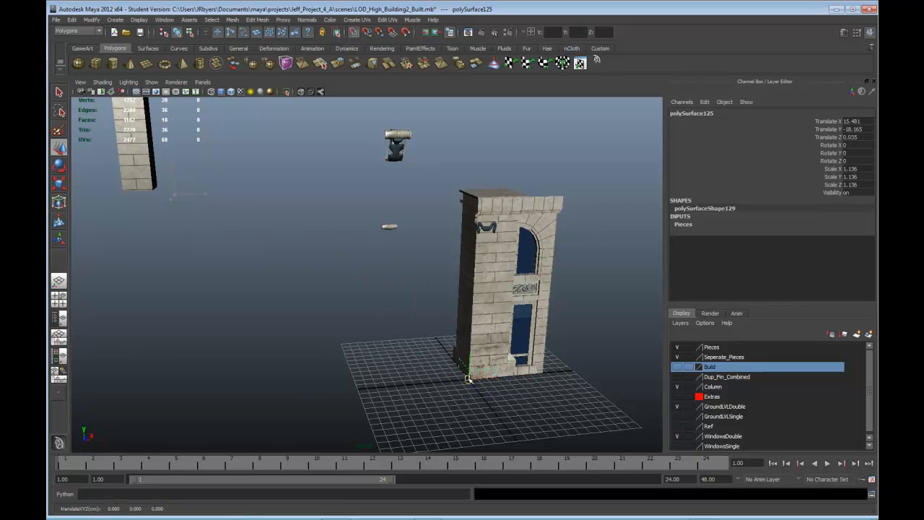
pyautogui.click(126, 184)
pyautogui.moveTo(119, 193); pyautogui.dragTo(468, 365, button='middle')
pyautogui.click(387, 229)
pyautogui.moveTo(387, 227); pyautogui.dragTo(440, 294, button='middle')
# - Snap the floating capital to the grid center by its centered pivot, at Translate X 8.494 and Z -0.977
pyautogui.click(396, 146)
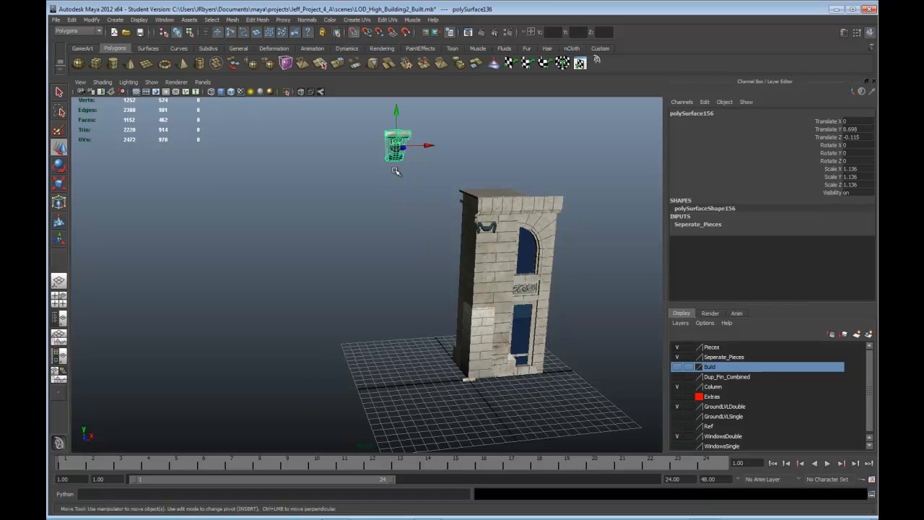
pyautogui.moveTo(395, 148); pyautogui.dragTo(476, 372, button='middle')
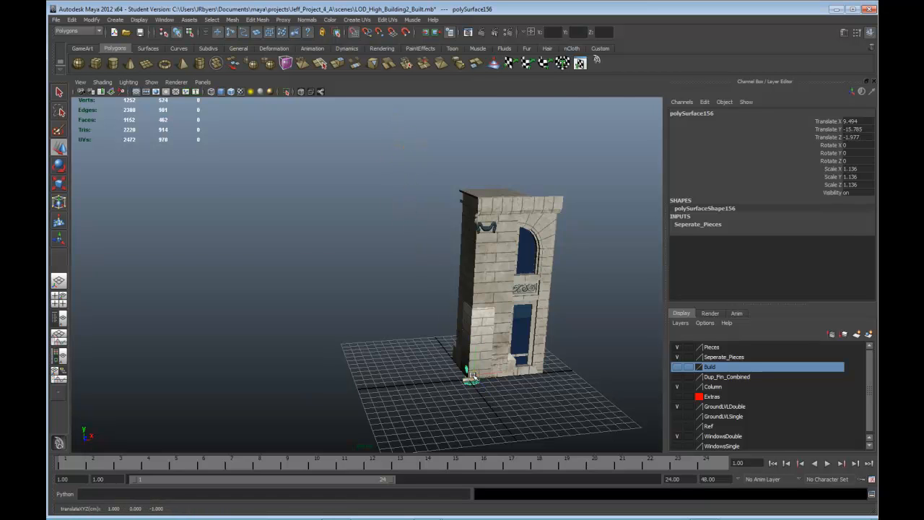
pyautogui.scroll(2, 475, 373)
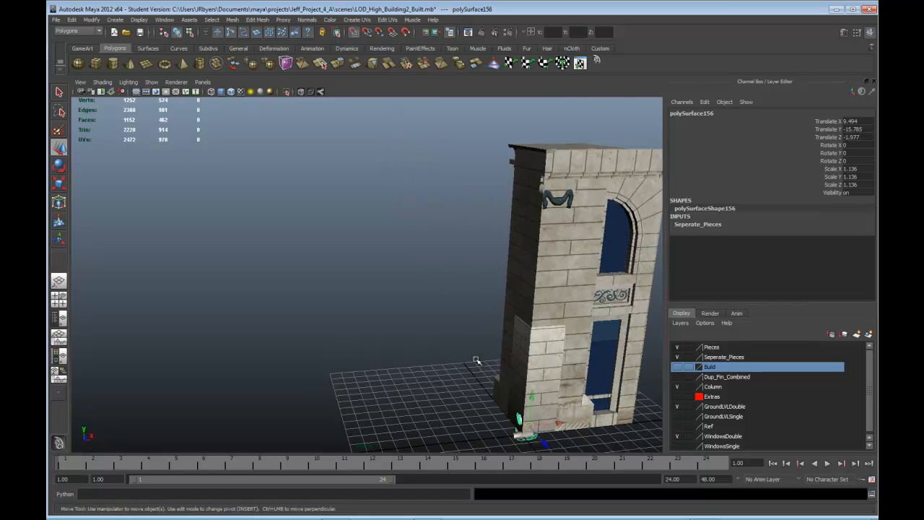
pyautogui.keyDown('alt'); pyautogui.moveTo(458, 335); pyautogui.dragTo(383, 238, button='middle'); pyautogui.keyUp('alt')
pyautogui.scroll(4, 386, 247)
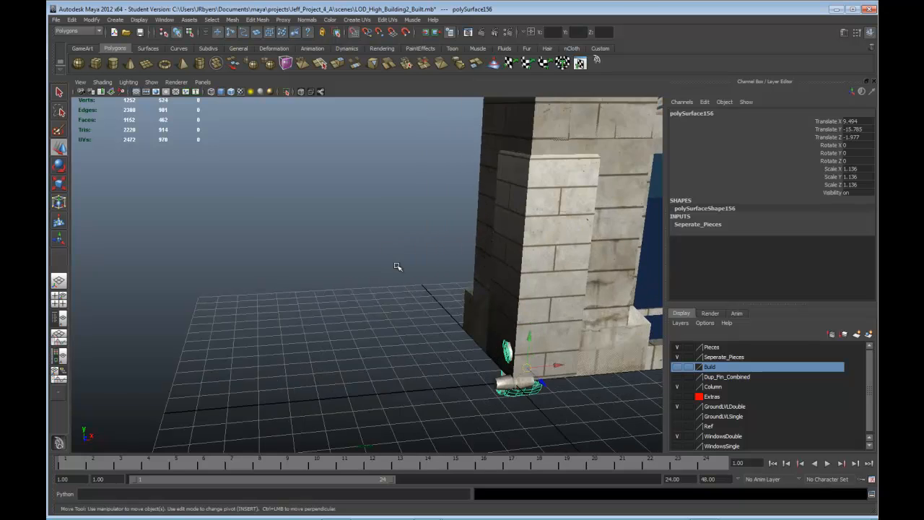
pyautogui.keyDown('alt'); pyautogui.moveTo(479, 345); pyautogui.dragTo(402, 287, button='middle'); pyautogui.keyUp('alt')
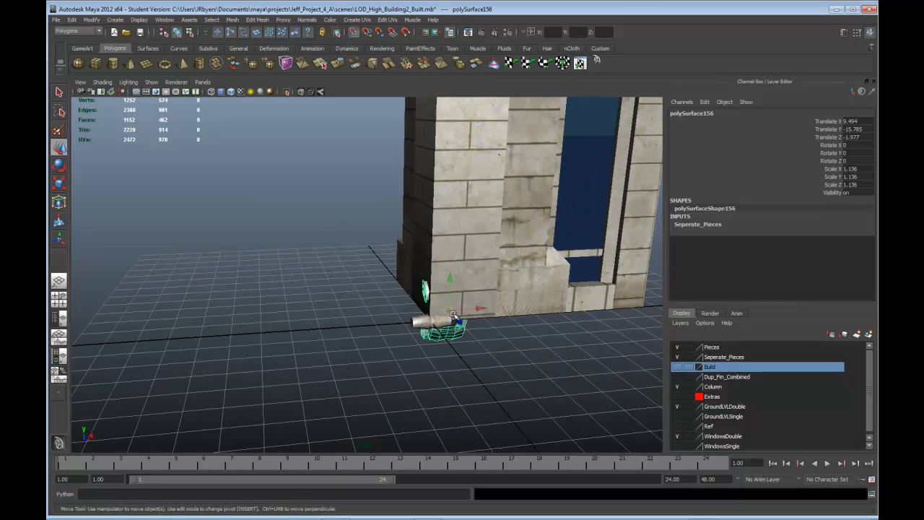
pyautogui.moveTo(453, 315); pyautogui.dragTo(446, 326, button='middle')
pyautogui.keyDown('alt'); pyautogui.moveTo(446, 326); pyautogui.dragTo(413, 363); pyautogui.keyUp('alt')
pyautogui.scroll(-2, 405, 306)
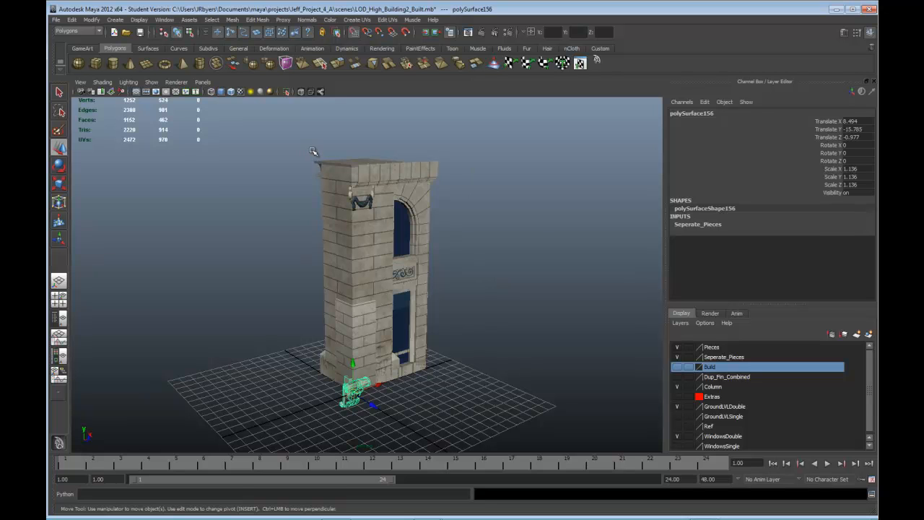
# - Select all the assembled building pieces, delete their history and freeze their transformations
pyautogui.click(529, 223)
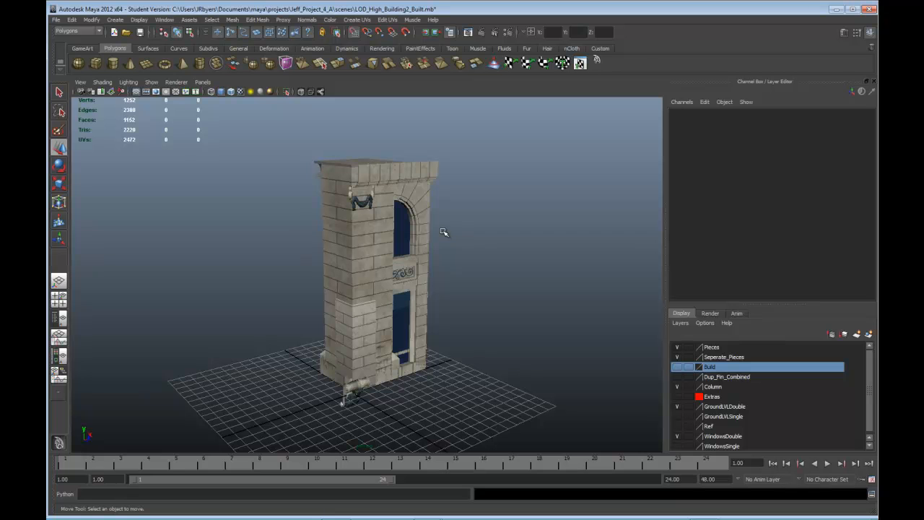
pyautogui.scroll(-3, 443, 232)
pyautogui.scroll(3, 442, 231)
pyautogui.scroll(-1, 441, 231)
pyautogui.moveTo(270, 148); pyautogui.dragTo(507, 391)
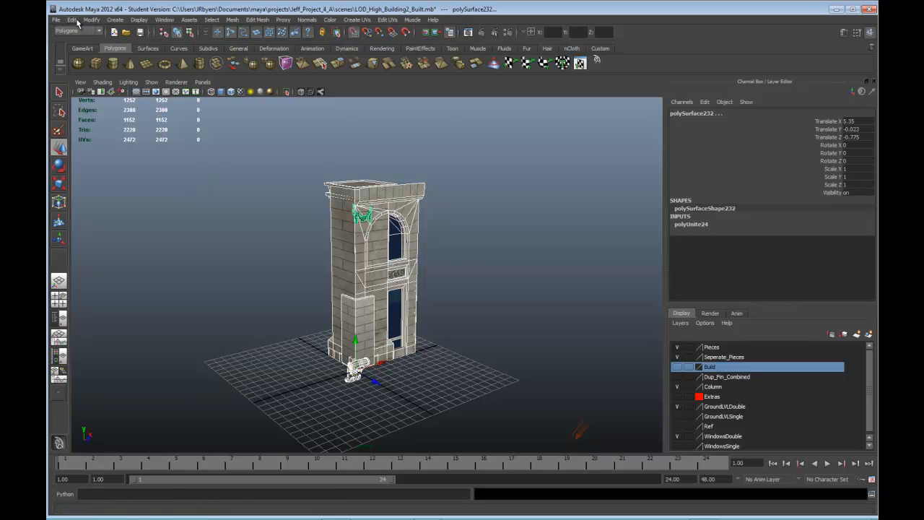
pyautogui.click(71, 20)
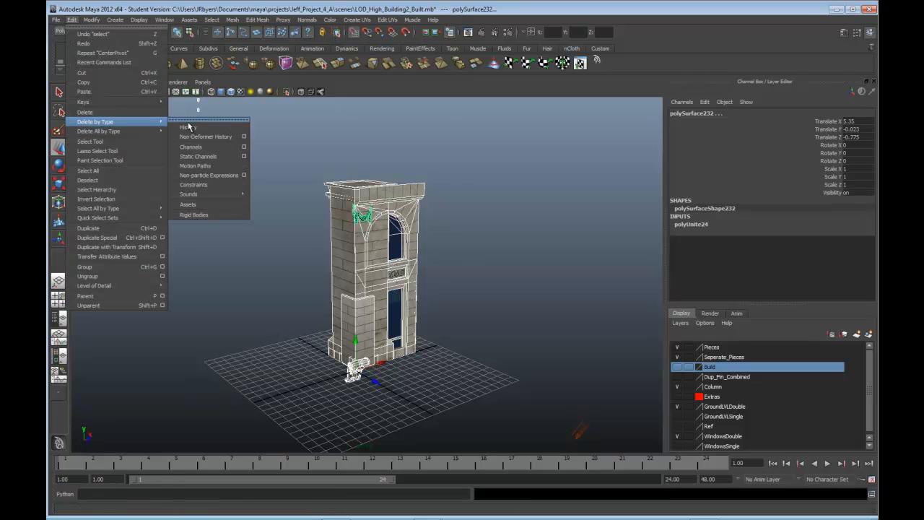
pyautogui.click(191, 126)
pyautogui.click(89, 20)
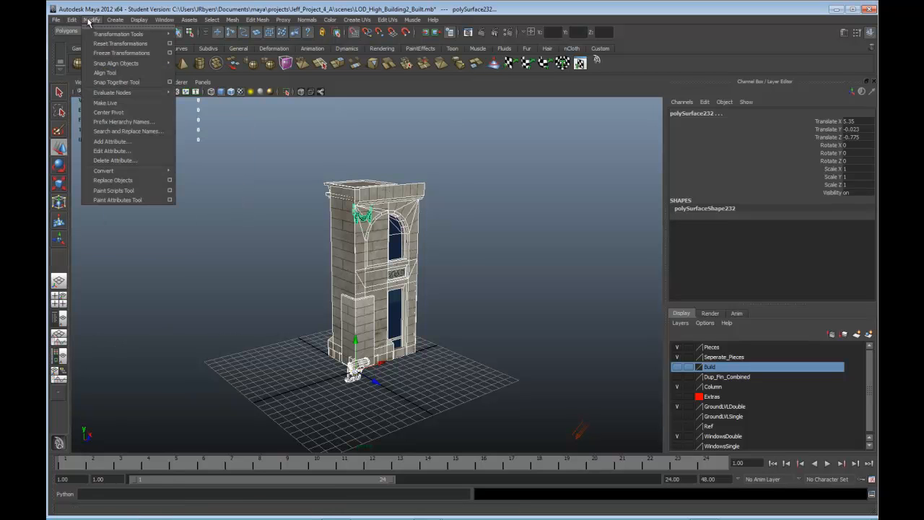
pyautogui.click(95, 55)
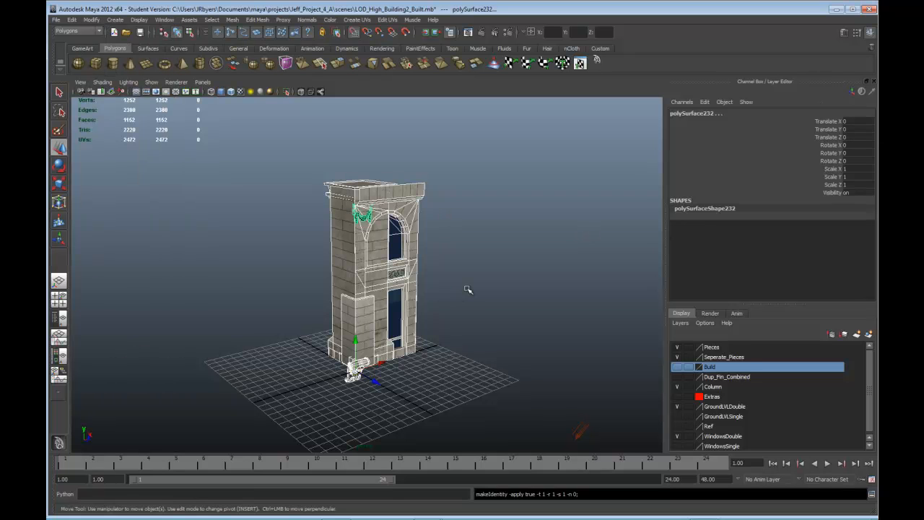
# - Scale all the building pieces to 16 on X, Y and Z
pyautogui.click(468, 289)
pyautogui.click(359, 371)
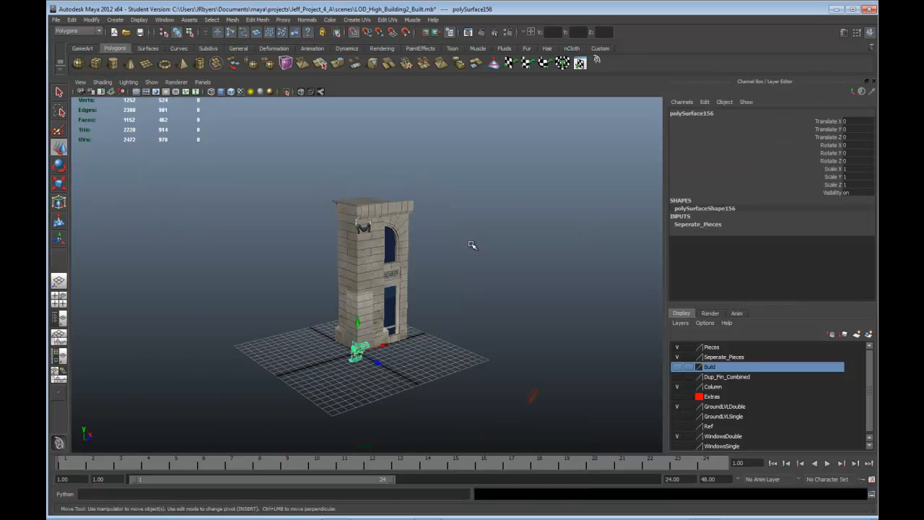
pyautogui.moveTo(281, 154); pyautogui.dragTo(491, 403)
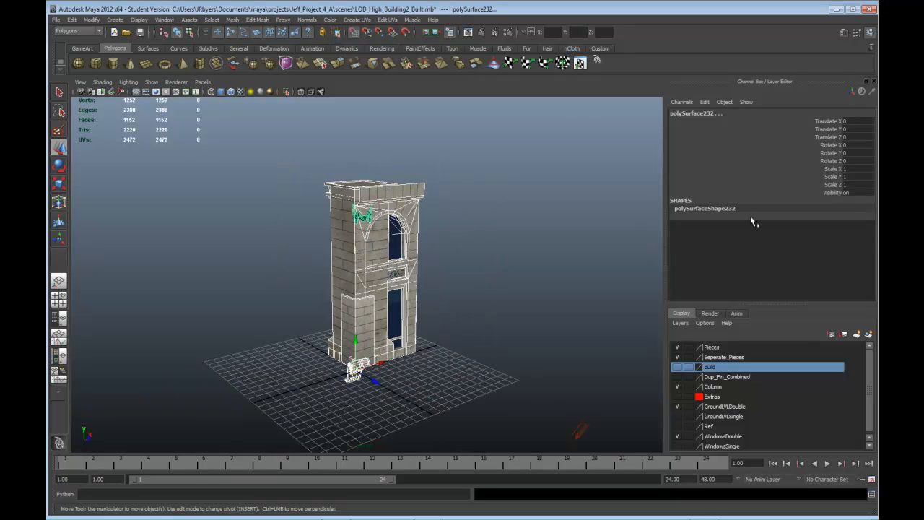
pyautogui.doubleClick(851, 169)
pyautogui.press('Return')
pyautogui.doubleClick(845, 178)
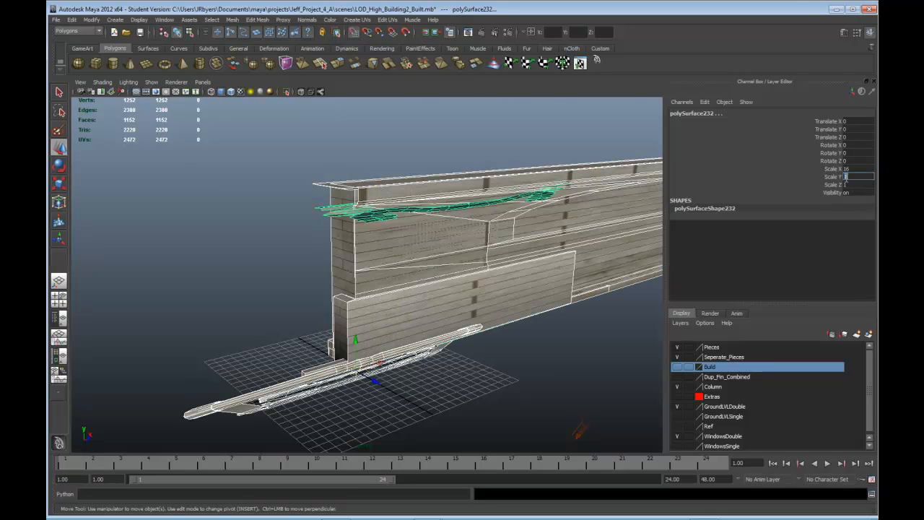
pyautogui.write('16')
pyautogui.press('Return')
pyautogui.doubleClick(846, 185)
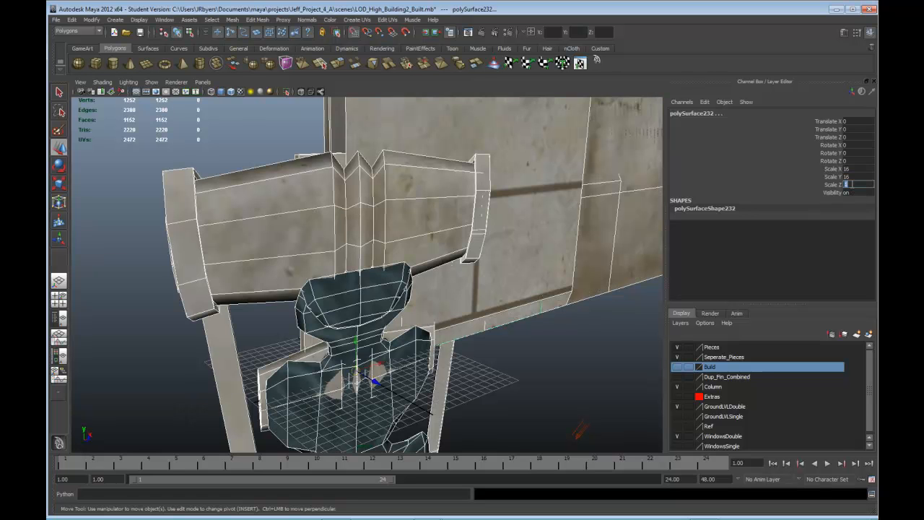
pyautogui.write('16')
pyautogui.press('Return')
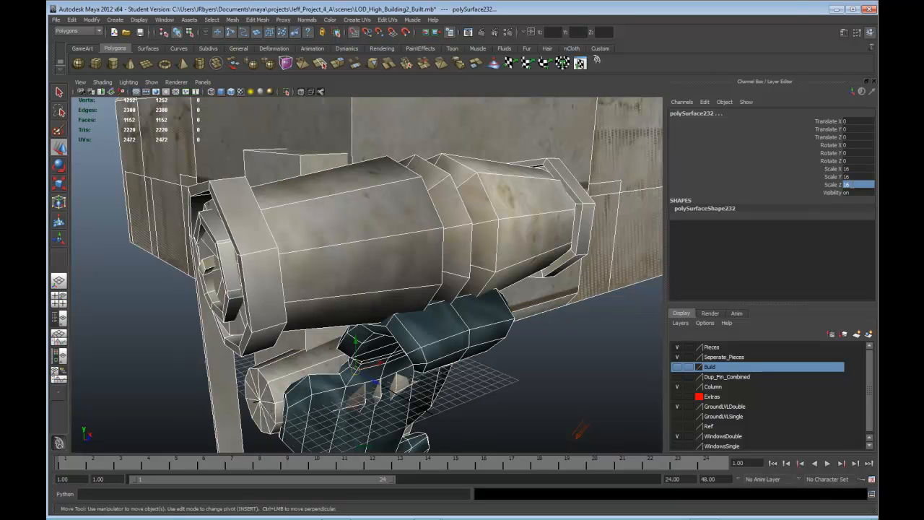
pyautogui.scroll(-10, 517, 229)
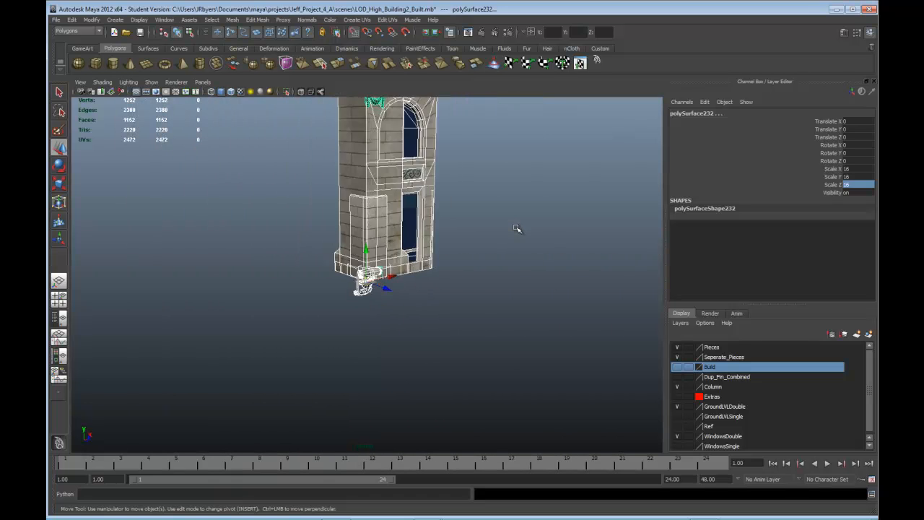
pyautogui.scroll(-4, 517, 229)
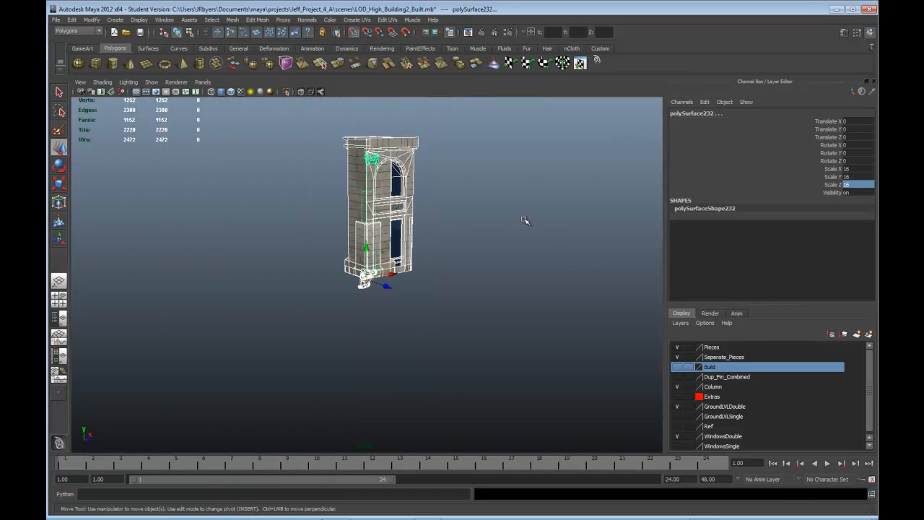
# - Undo the scaling of the building pieces and clear the selection
pyautogui.hotkey('ctrl', 'z')
pyautogui.hotkey('ctrl', 'z')
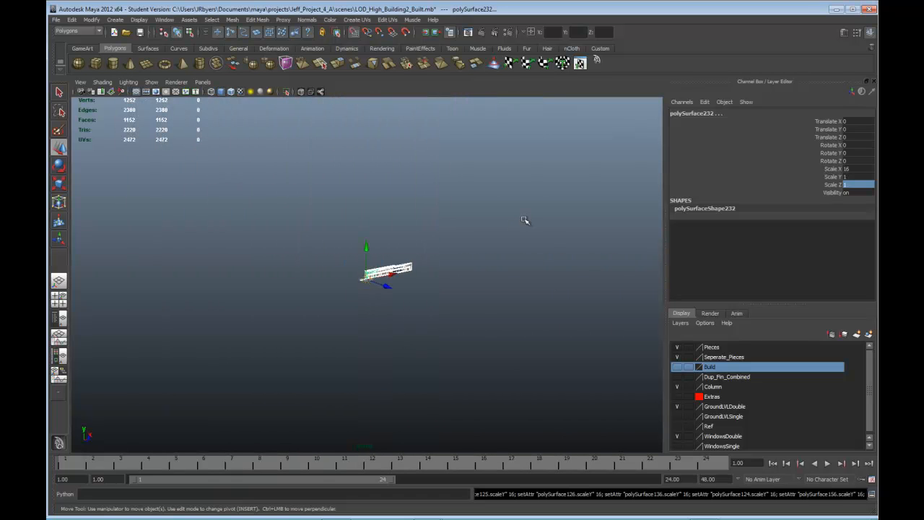
pyautogui.hotkey('shift', 'z')
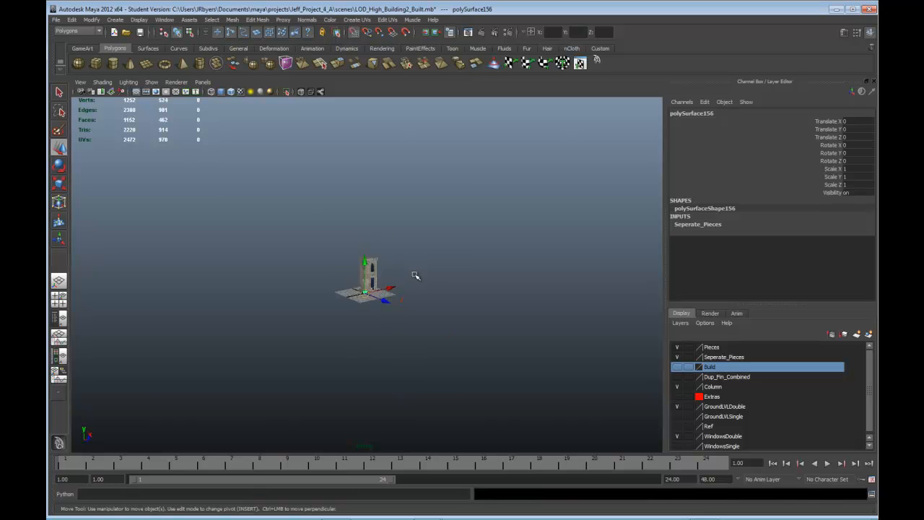
pyautogui.hotkey('shift', 'z')
pyautogui.click(516, 269)
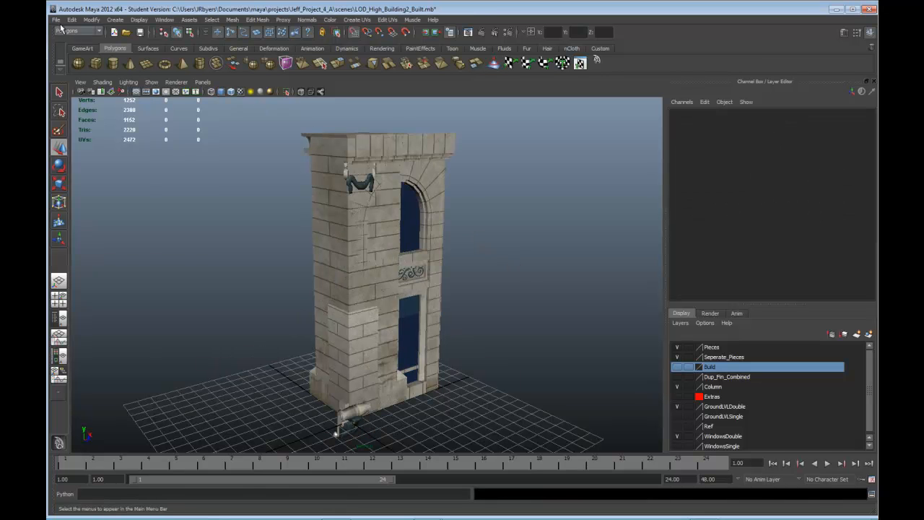
# - Save the scene under the new name Building_Scale_A in the project's scenes folder
pyautogui.click(56, 19)
pyautogui.click(83, 62)
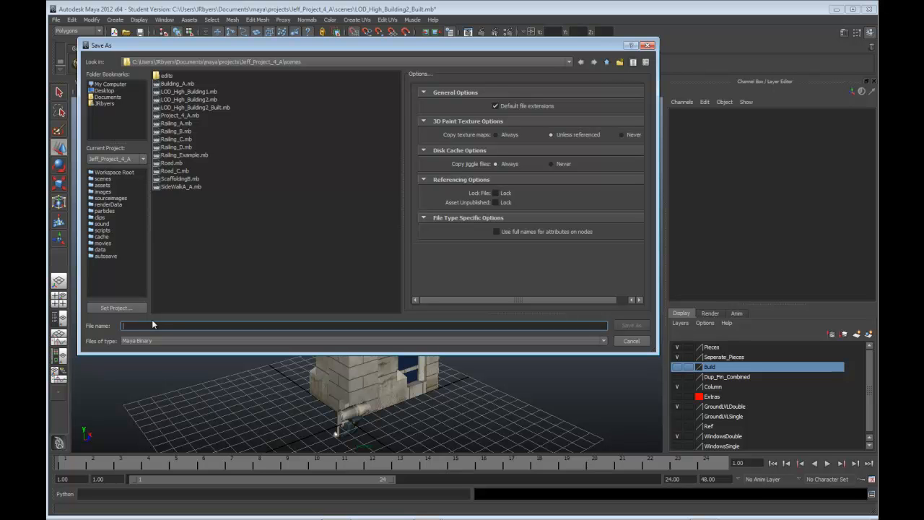
pyautogui.write('Building')
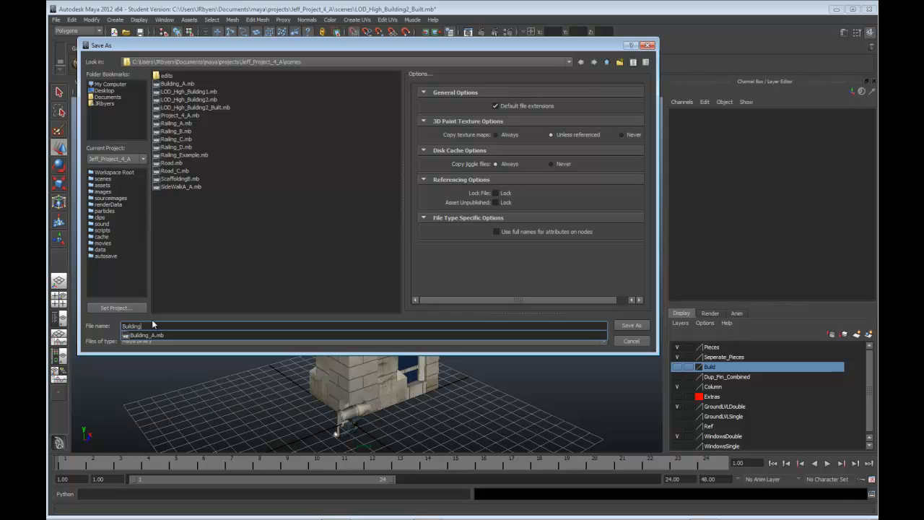
pyautogui.write('_Sca')
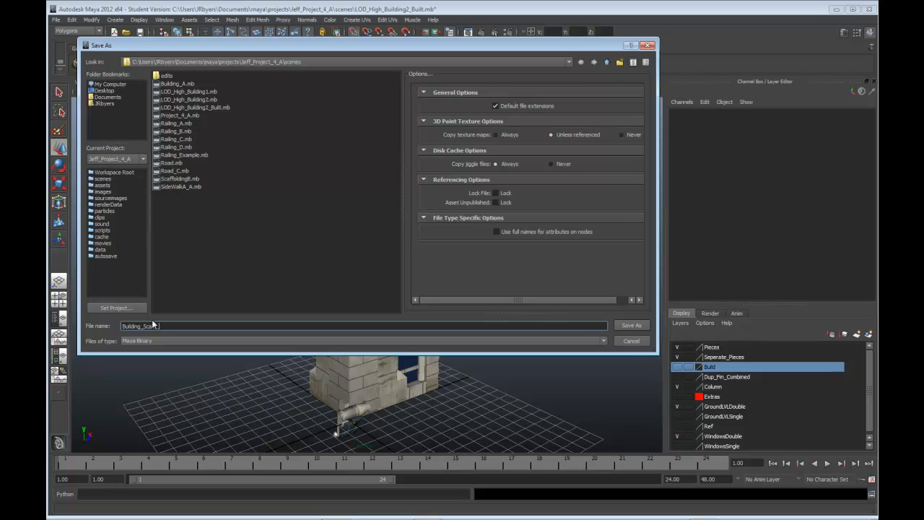
pyautogui.write('le_A')
pyautogui.click(629, 326)
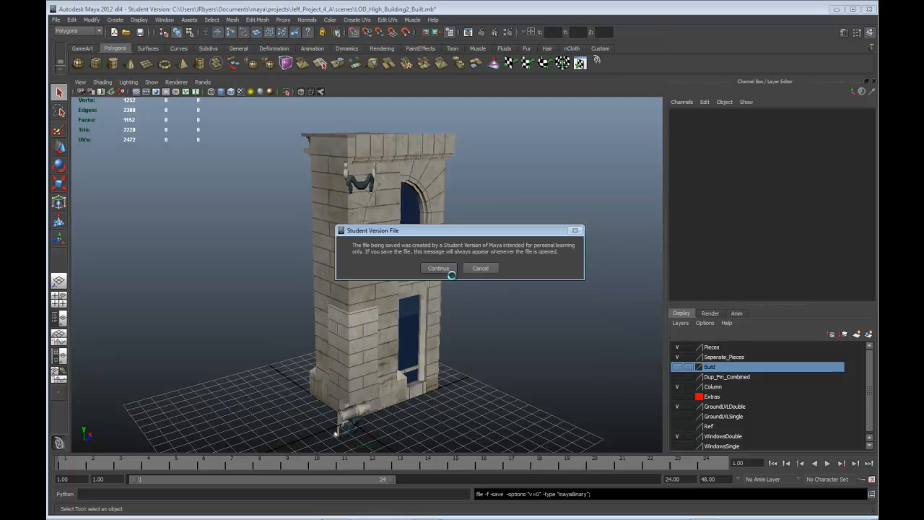
pyautogui.click(442, 269)
# - Select all the building pieces and scale them to 16 on X, Y and Z
pyautogui.moveTo(237, 241); pyautogui.dragTo(548, 445)
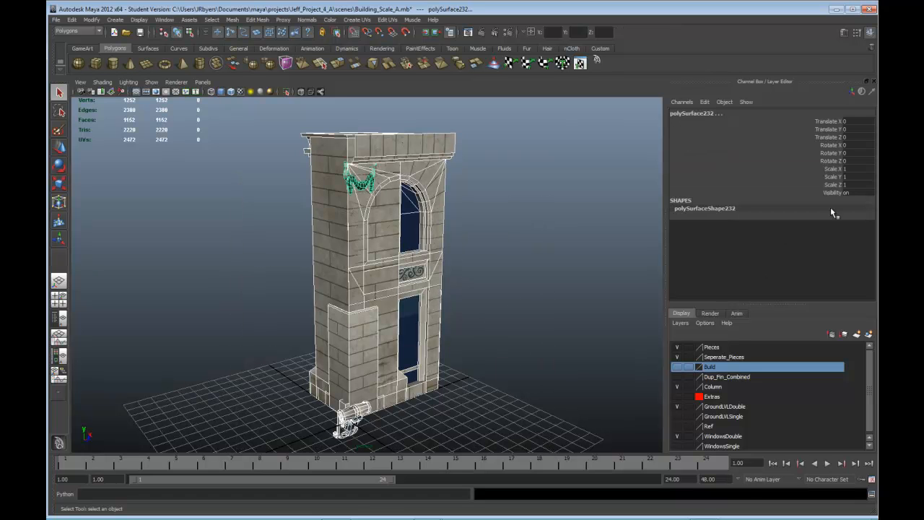
pyautogui.click(846, 168)
pyautogui.press('Return')
pyautogui.click(849, 177)
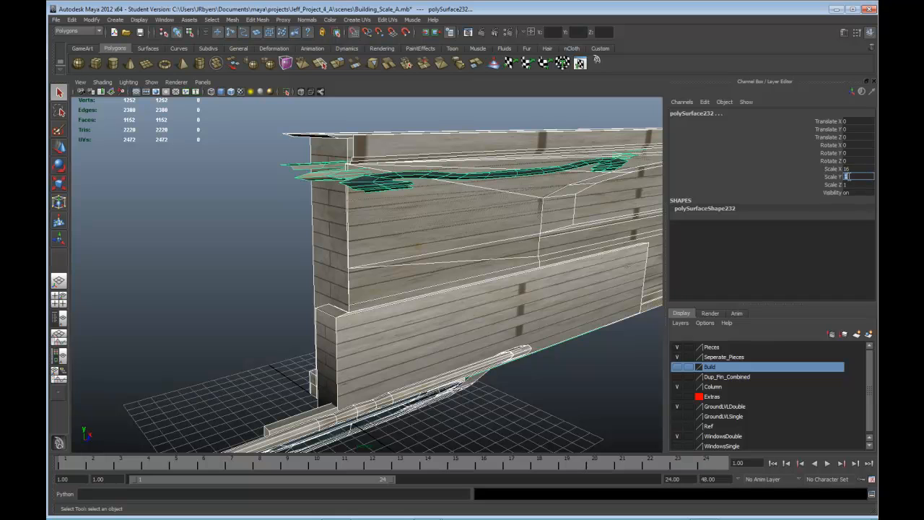
pyautogui.write('16')
pyautogui.press('Return')
pyautogui.click(849, 185)
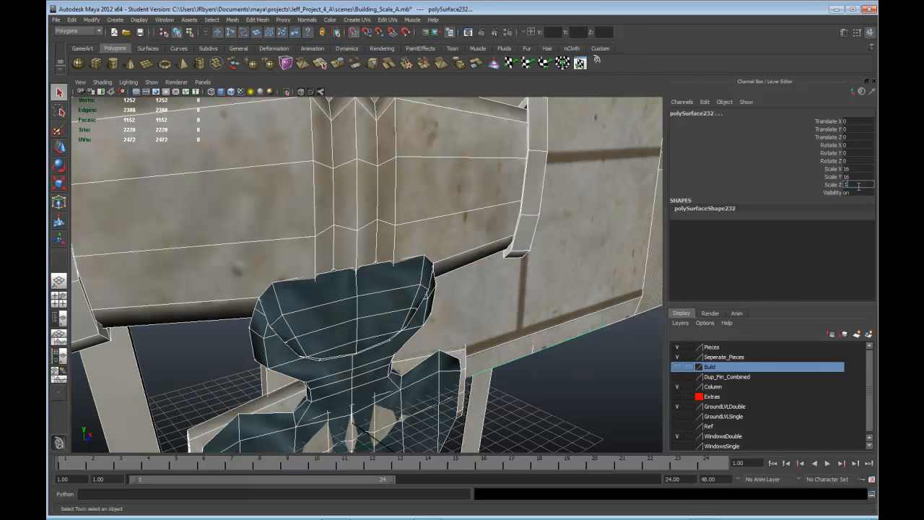
pyautogui.write('16')
pyautogui.press('Return')
# - Freeze the transformations of the scaled building pieces and clear the selection
pyautogui.scroll(-5, 482, 270)
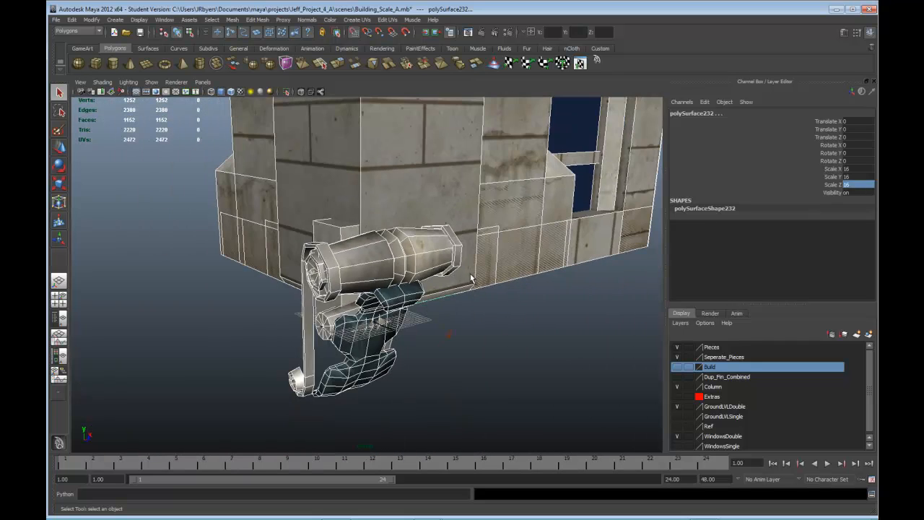
pyautogui.scroll(-3, 498, 271)
pyautogui.keyDown('alt'); pyautogui.moveTo(516, 267); pyautogui.dragTo(597, 304); pyautogui.keyUp('alt')
pyautogui.scroll(2, 547, 281)
pyautogui.keyDown('alt'); pyautogui.moveTo(472, 287); pyautogui.dragTo(501, 315); pyautogui.keyUp('alt')
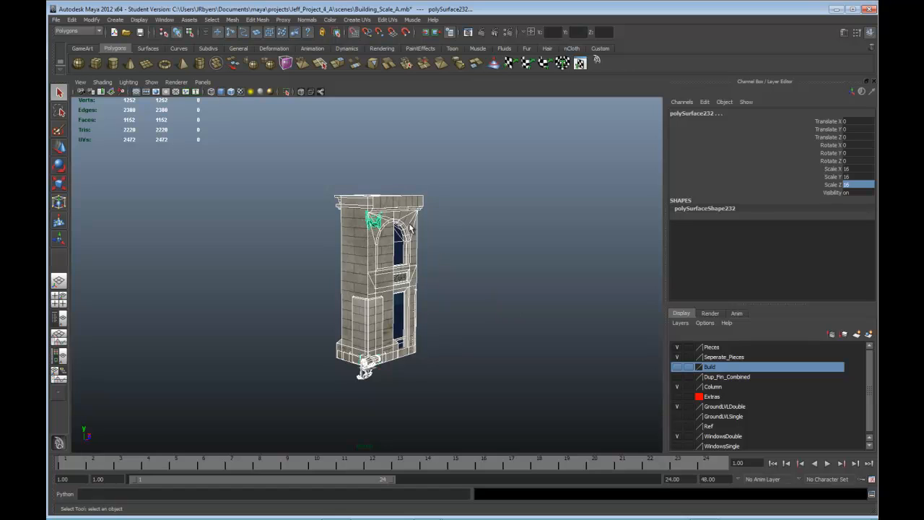
pyautogui.click(70, 20)
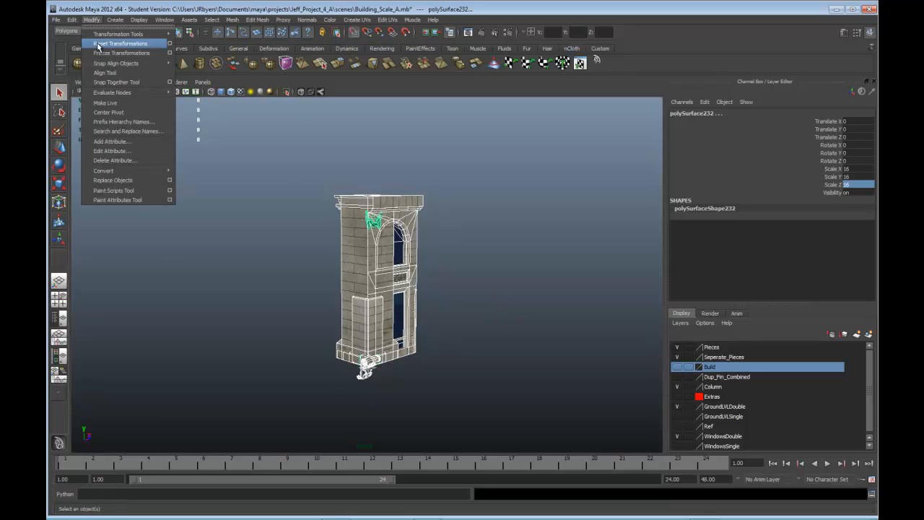
pyautogui.click(108, 53)
pyautogui.click(516, 321)
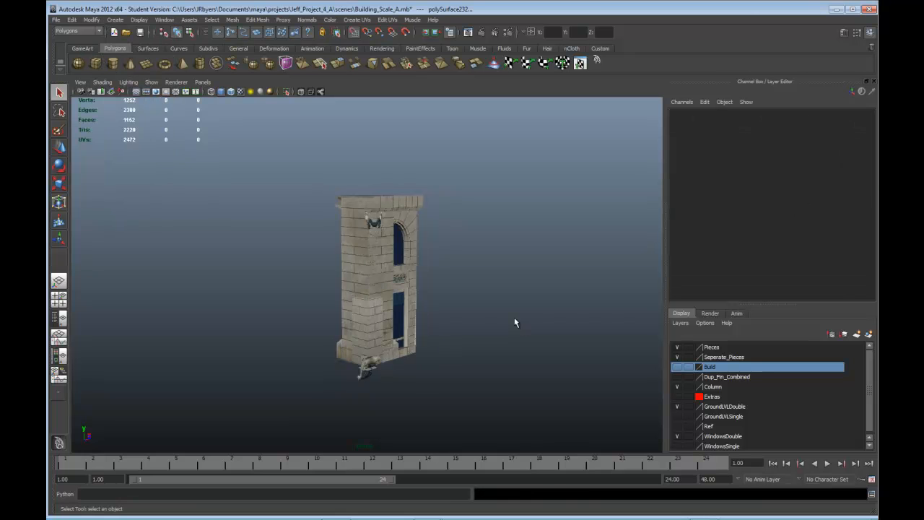
# - Save the scaled scene as a separate Maya Binary file named Building_Scale_UDK.mb
pyautogui.click(54, 20)
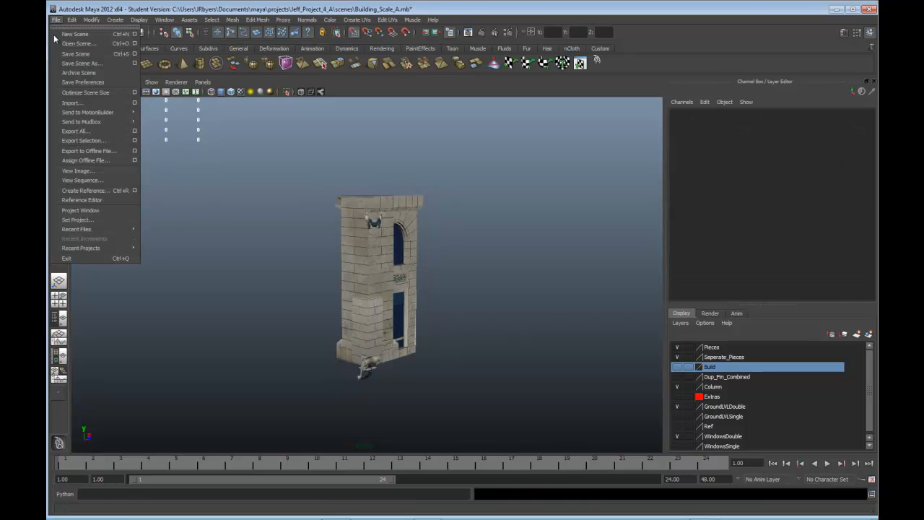
pyautogui.click(76, 63)
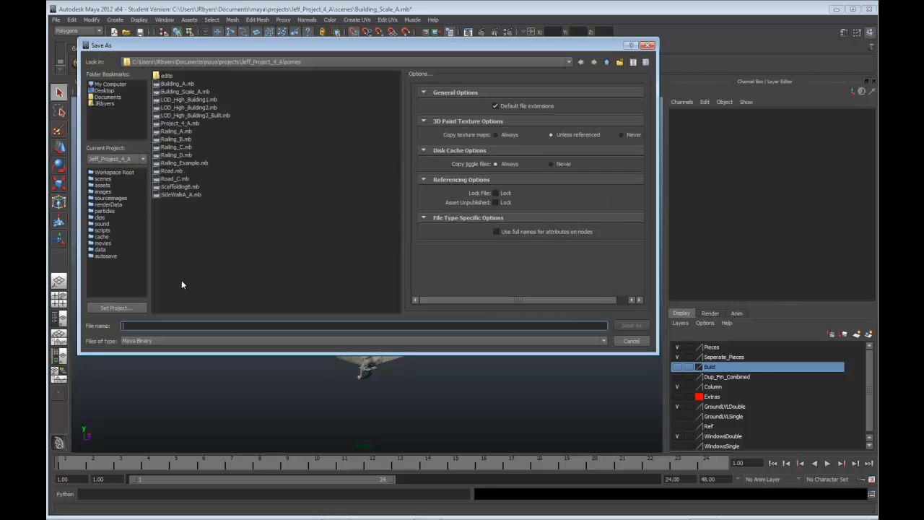
pyautogui.click(190, 92)
pyautogui.click(159, 326)
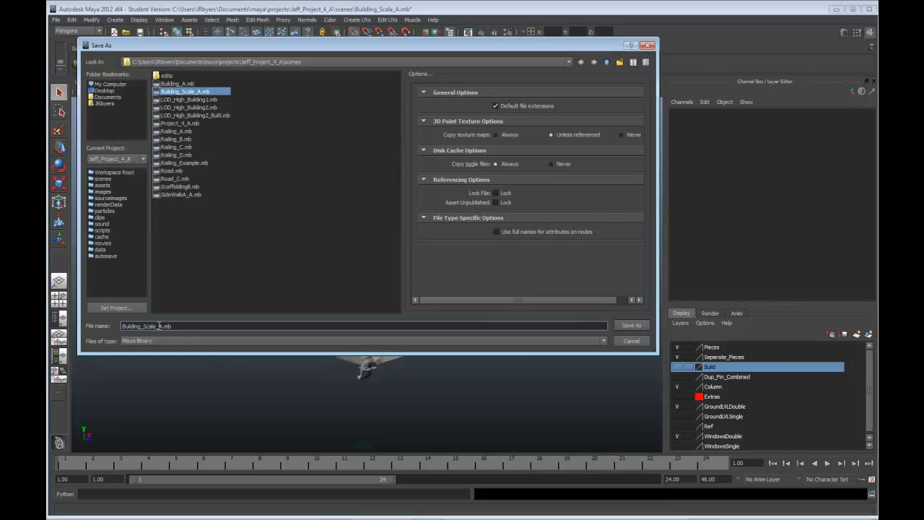
pyautogui.write('UDK')
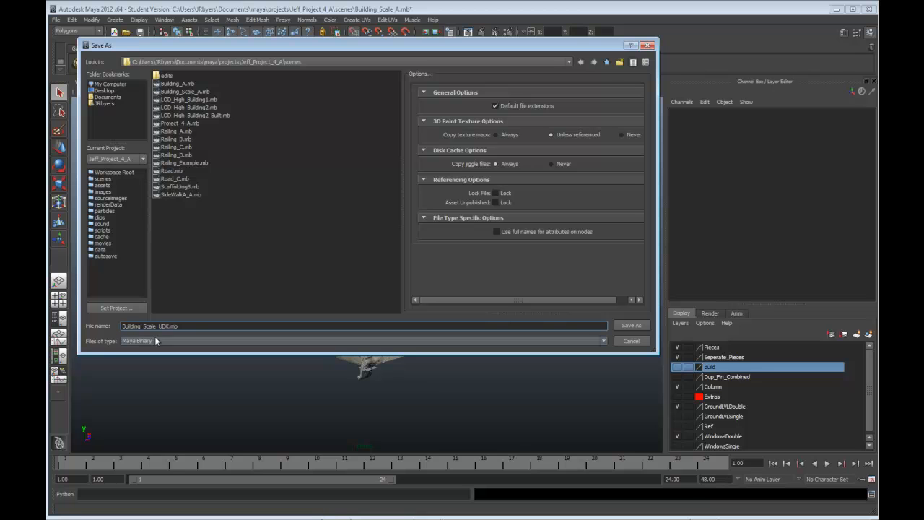
pyautogui.click(631, 326)
pyautogui.click(434, 270)
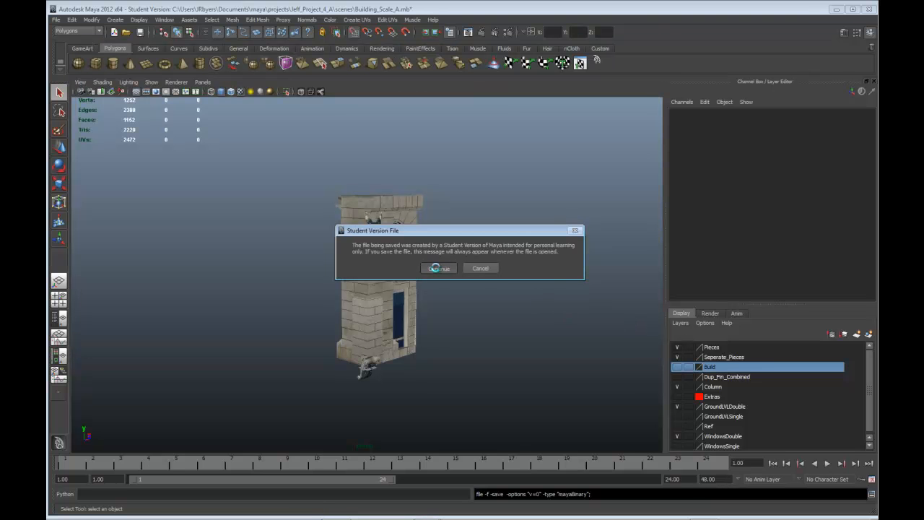
# - Examine the scaled building from several angles, checking the capital at its base and the tall brick wall piece
pyautogui.keyDown('alt'); pyautogui.moveTo(439, 267); pyautogui.dragTo(490, 316, button='right'); pyautogui.keyUp('alt')
pyautogui.keyDown('alt'); pyautogui.moveTo(482, 316); pyautogui.dragTo(489, 300); pyautogui.keyUp('alt')
pyautogui.click(385, 370)
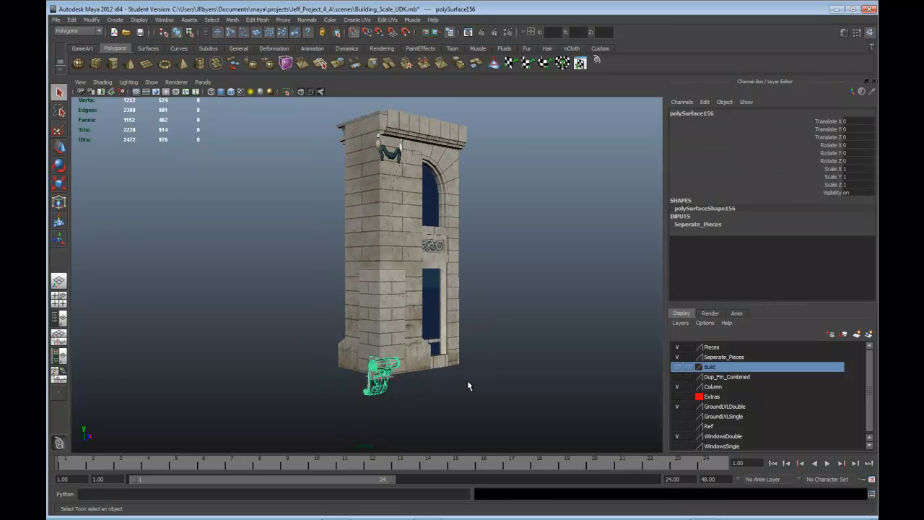
pyautogui.scroll(2, 469, 378)
pyautogui.keyDown('alt'); pyautogui.moveTo(480, 374); pyautogui.dragTo(486, 348, button='middle'); pyautogui.keyUp('alt')
pyautogui.moveTo(486, 348)
pyautogui.keyDown('alt'); pyautogui.mouseDown()
pyautogui.moveTo(462, 345)
pyautogui.moveTo(565, 355)
pyautogui.moveTo(520, 346)
pyautogui.mouseUp(); pyautogui.keyUp('alt')
pyautogui.keyDown('alt'); pyautogui.moveTo(521, 346); pyautogui.dragTo(512, 349, button='middle'); pyautogui.keyUp('alt')
pyautogui.scroll(-3, 512, 349)
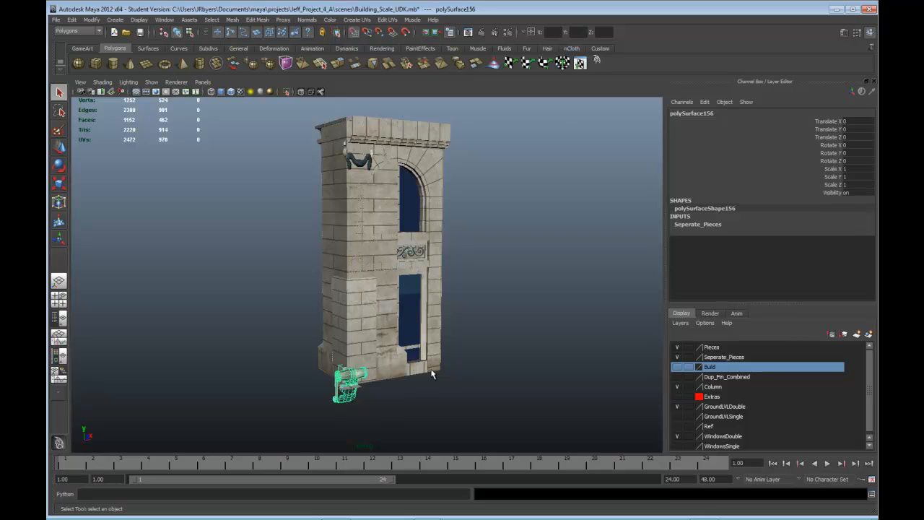
pyautogui.scroll(3, 378, 223)
pyautogui.click(377, 219)
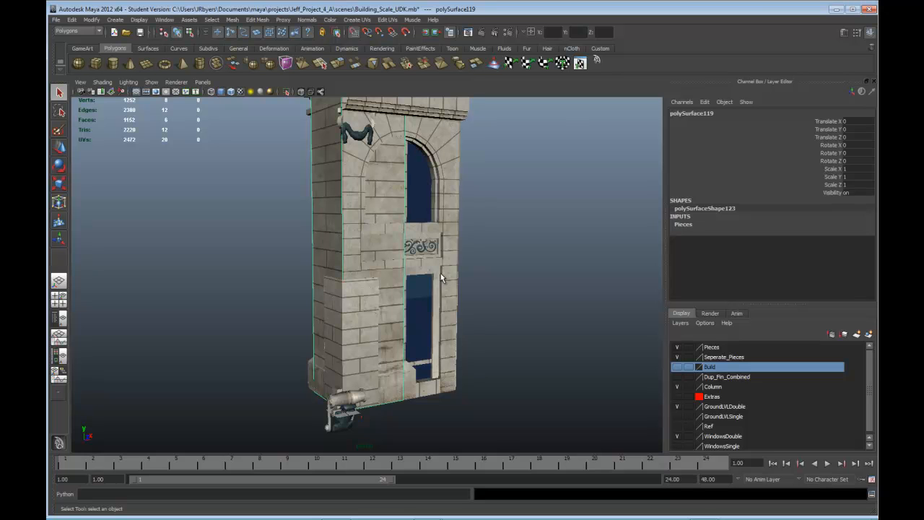
# - Select the arched window wall piece and start exporting the selection with the FBX export file type
pyautogui.click(442, 231)
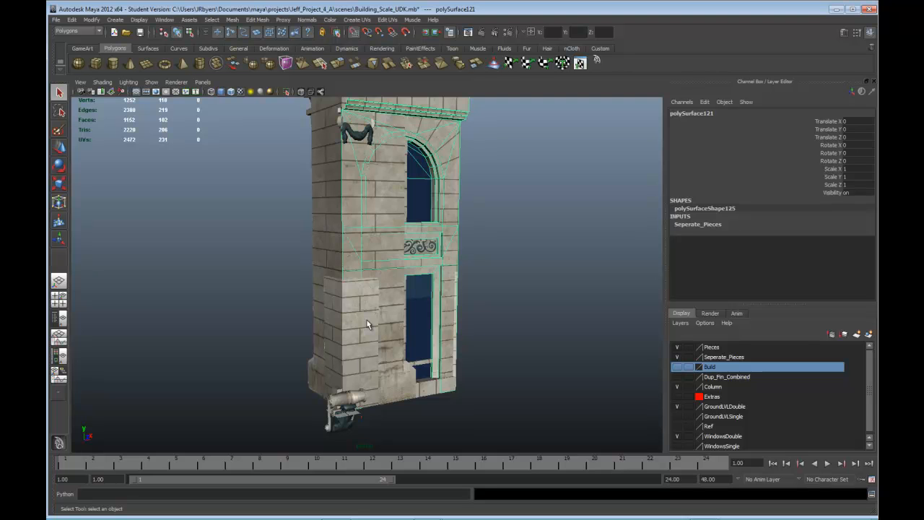
pyautogui.scroll(-2, 462, 279)
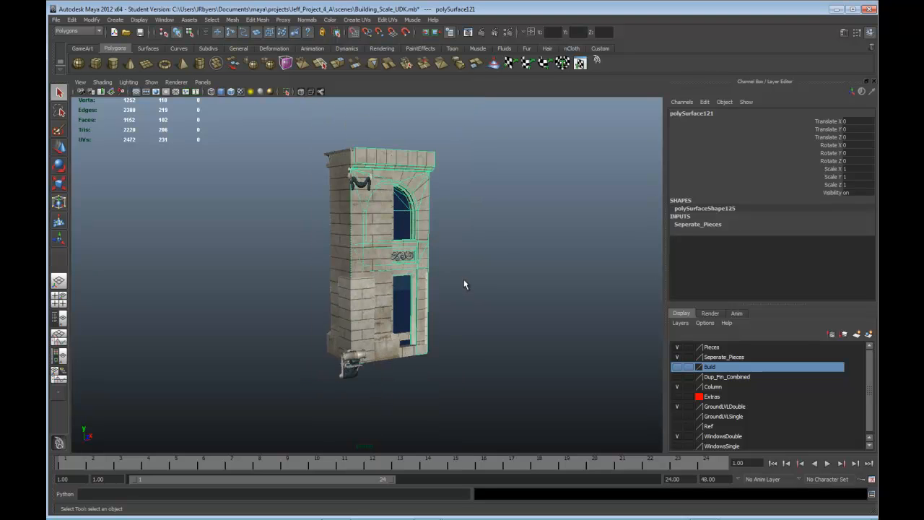
pyautogui.scroll(4, 464, 279)
pyautogui.scroll(-4, 436, 145)
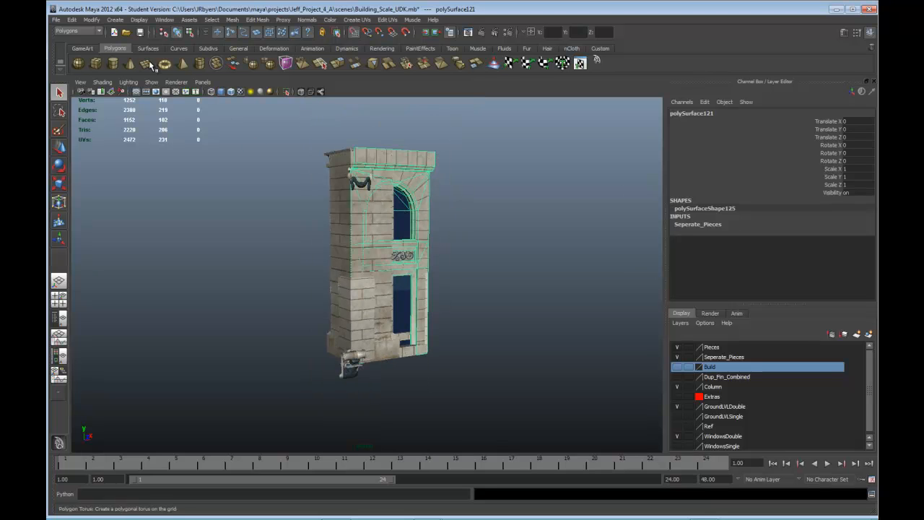
pyautogui.click(56, 19)
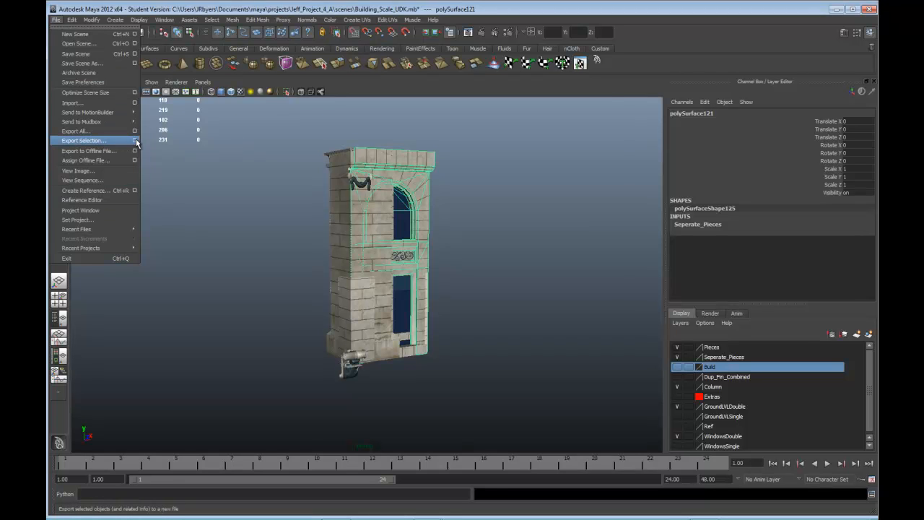
pyautogui.click(134, 140)
pyautogui.click(457, 153)
pyautogui.click(457, 152)
pyautogui.click(414, 280)
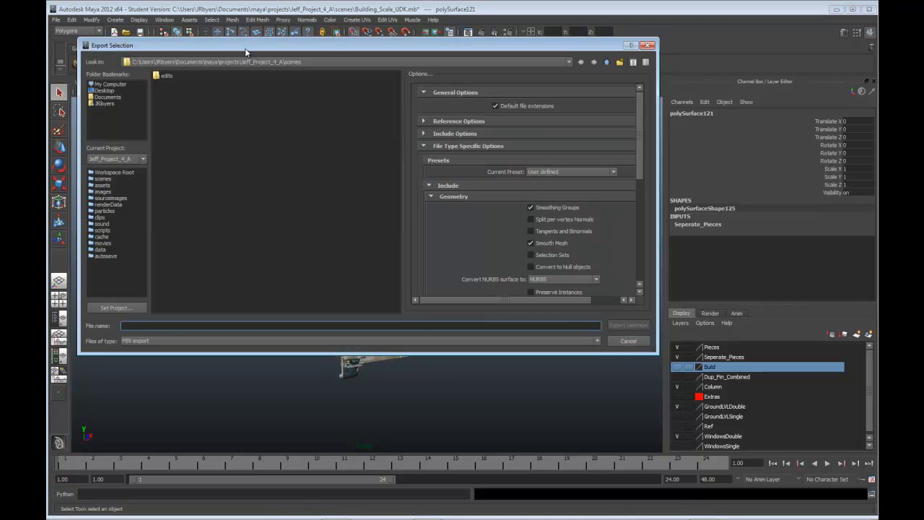
# - Export the selected arched wall piece as Bulding_01 to the project's scenes folder
pyautogui.moveTo(246, 48); pyautogui.dragTo(308, 100)
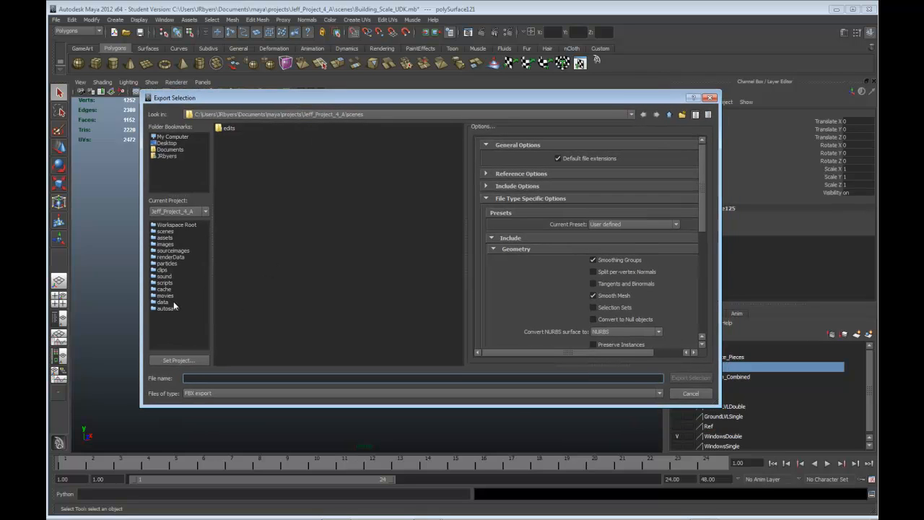
pyautogui.write('B')
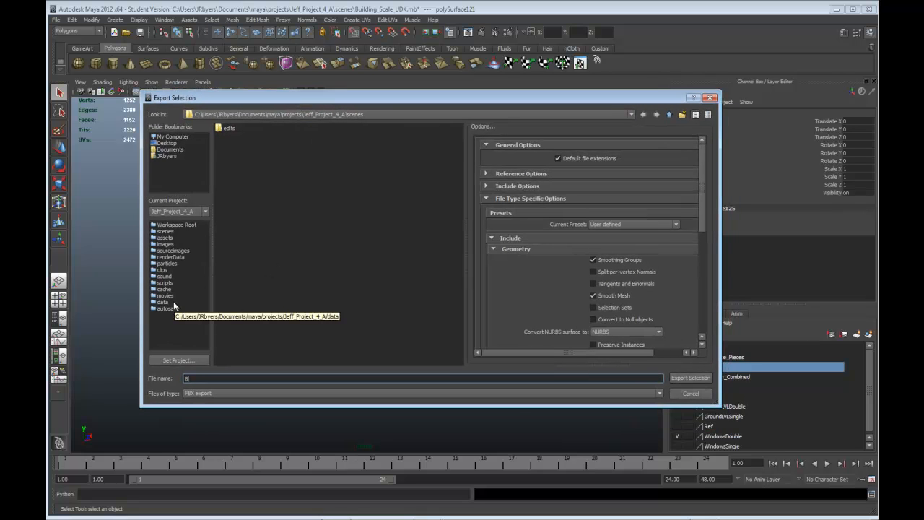
pyautogui.write('uilding_01')
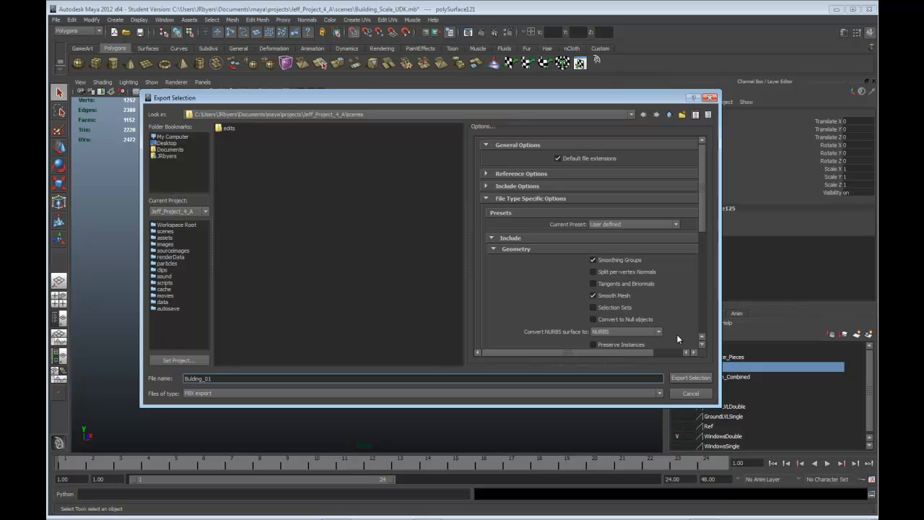
pyautogui.click(685, 378)
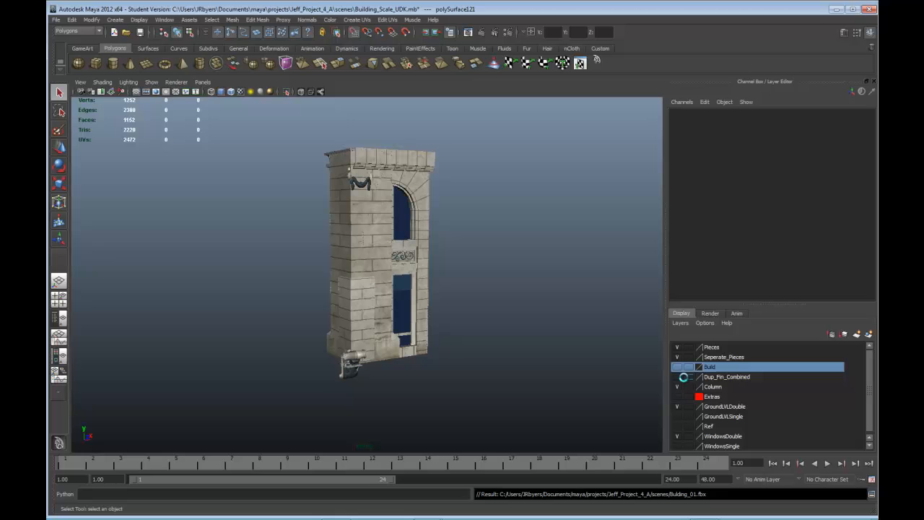
# - Move the exported arched window wall piece away from the building along X, to a Translate X of about 218
pyautogui.click(423, 198)
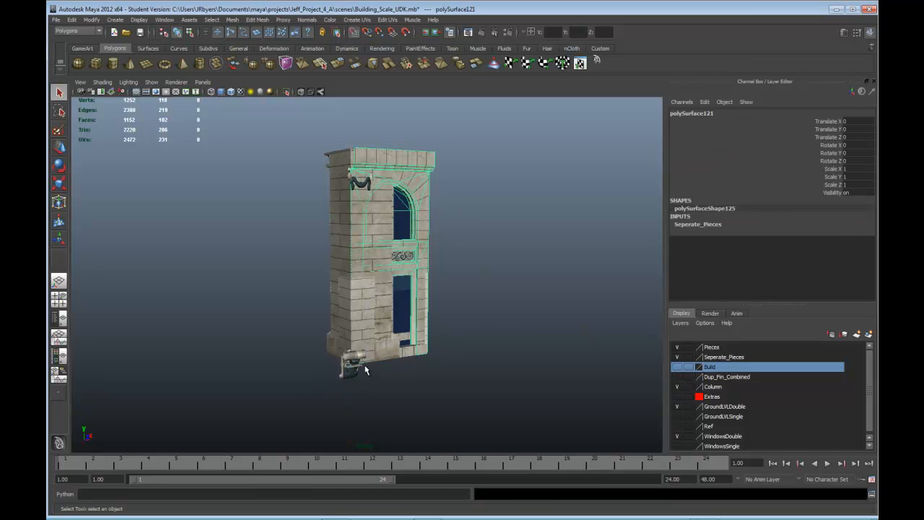
pyautogui.press('w')
pyautogui.moveTo(373, 361); pyautogui.dragTo(481, 361)
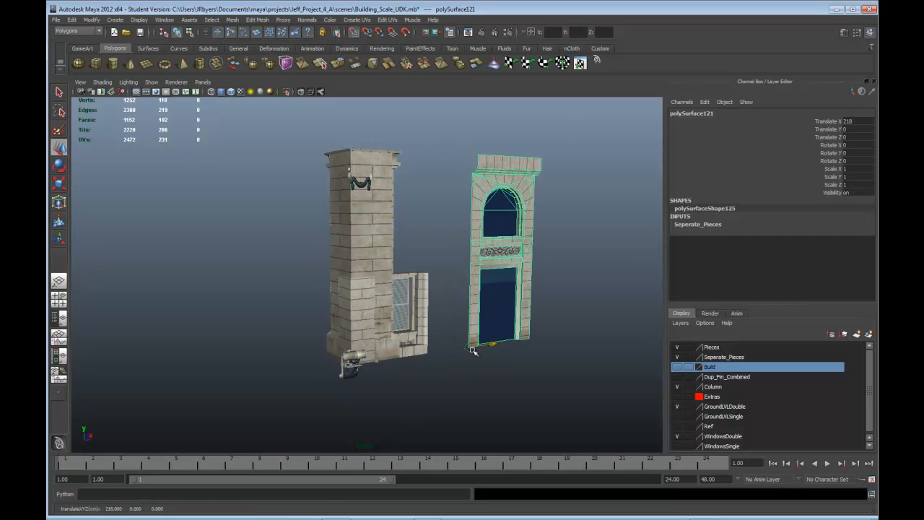
# - Select the tall plain brick wall piece and export it as an FBX file named Building_02
pyautogui.click(380, 194)
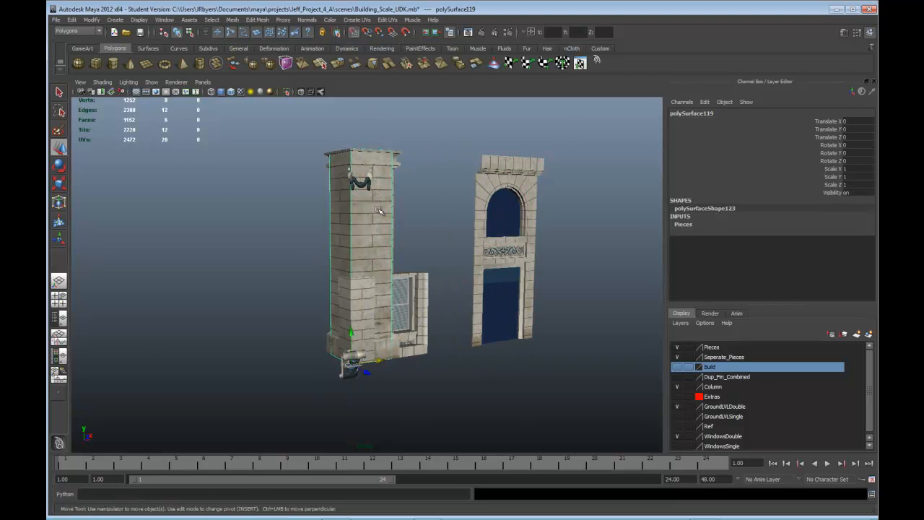
pyautogui.click(55, 19)
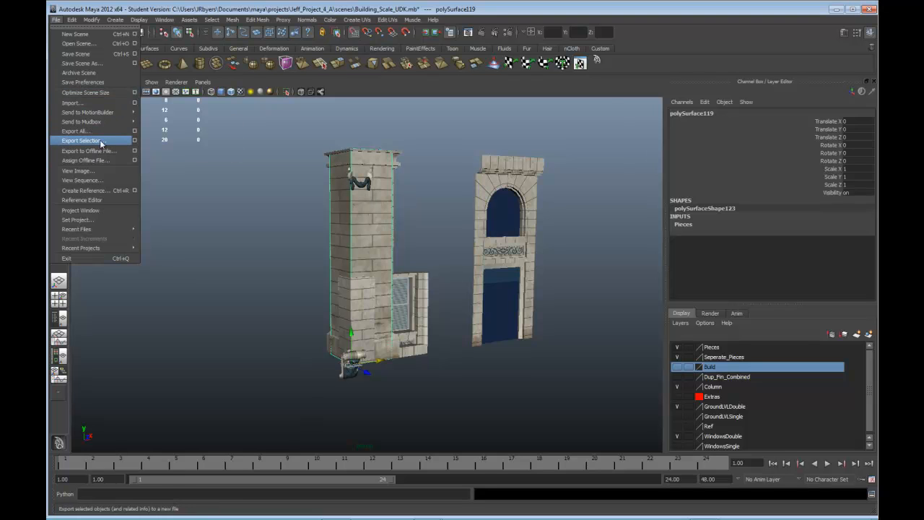
pyautogui.click(133, 141)
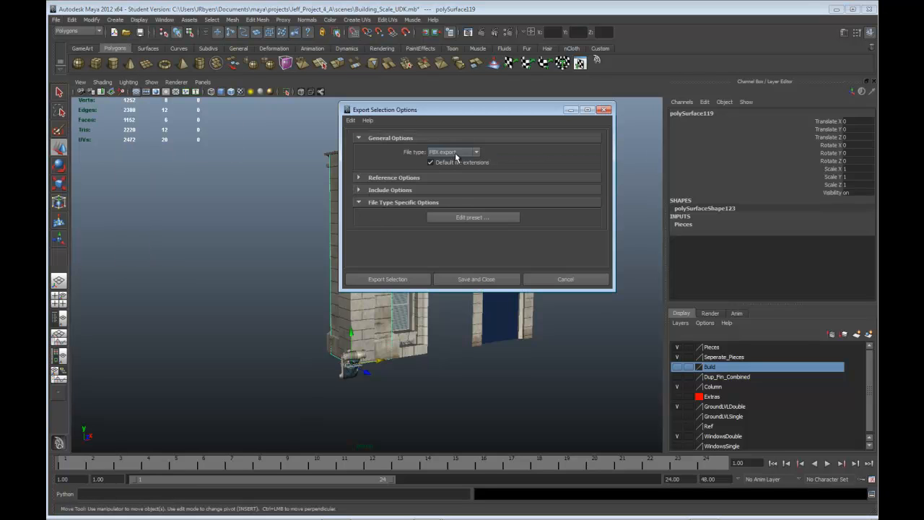
pyautogui.click(399, 278)
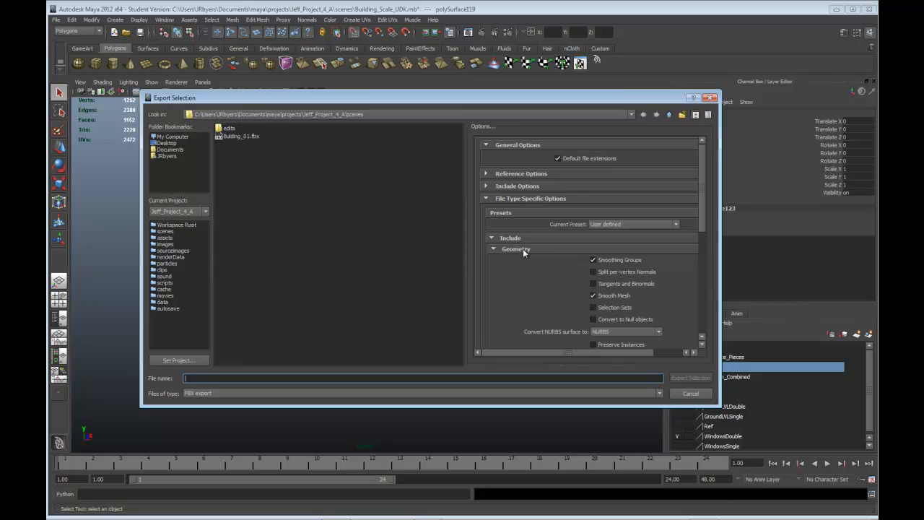
pyautogui.click(186, 378)
pyautogui.write('Building')
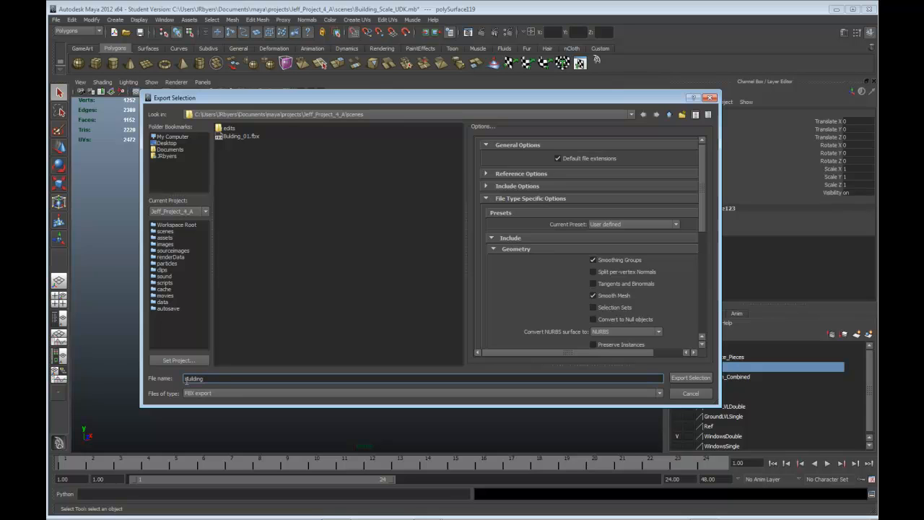
pyautogui.write('_02')
pyautogui.click(691, 379)
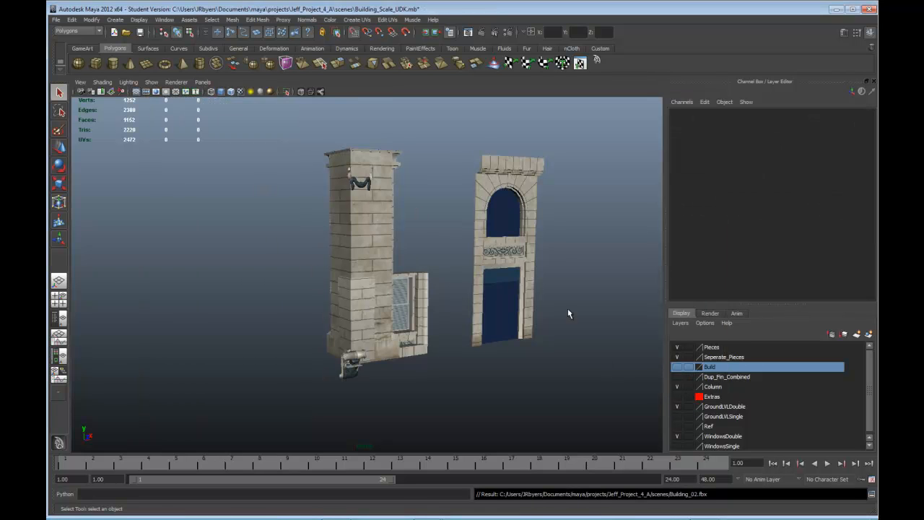
# - Move the exported tall brick wall piece aside along X, to Translate X 425
pyautogui.click(372, 220)
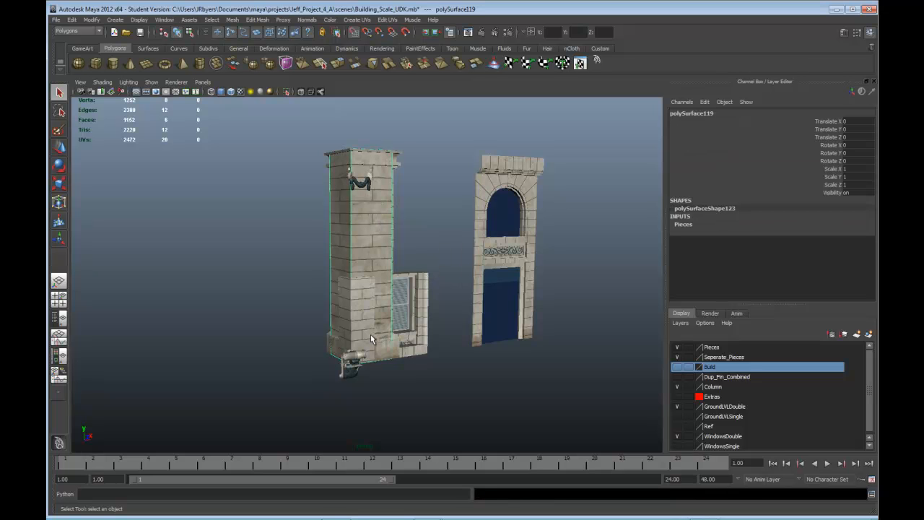
pyautogui.press('w')
pyautogui.moveTo(386, 364); pyautogui.dragTo(565, 359)
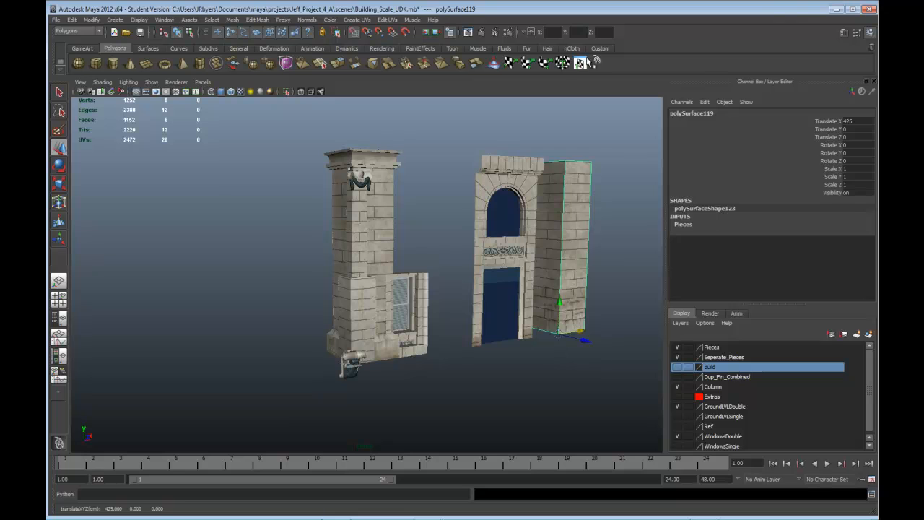